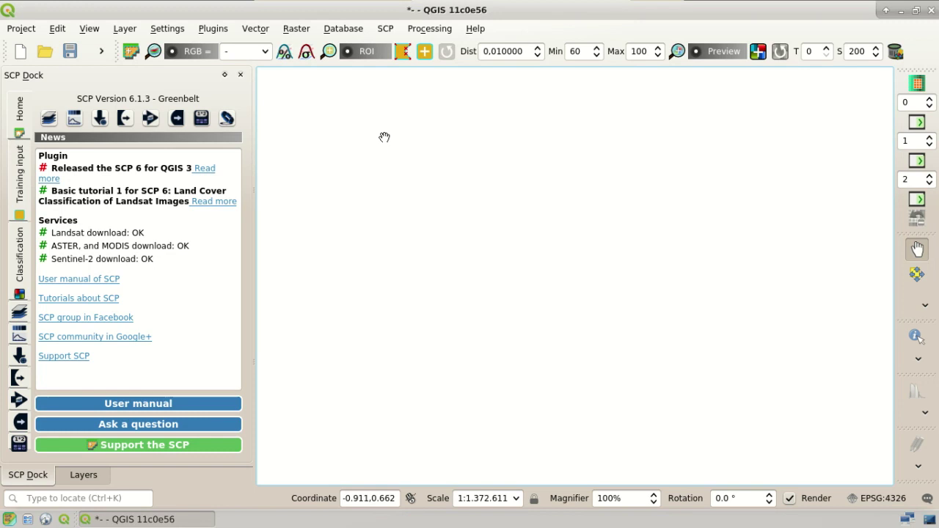
Step: Open the SCP product download search, check the login data page, and add OpenStreetMap to the map
left_click(386, 29)
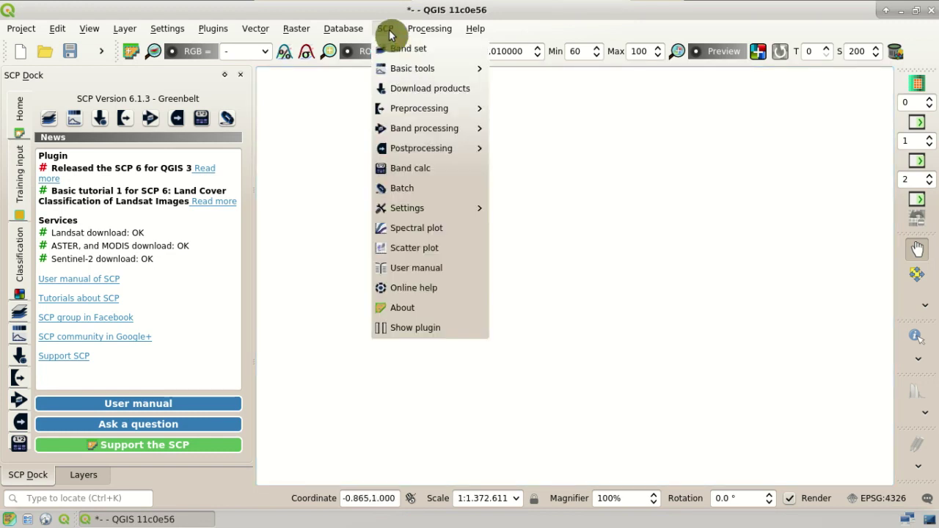
left_click(470, 94)
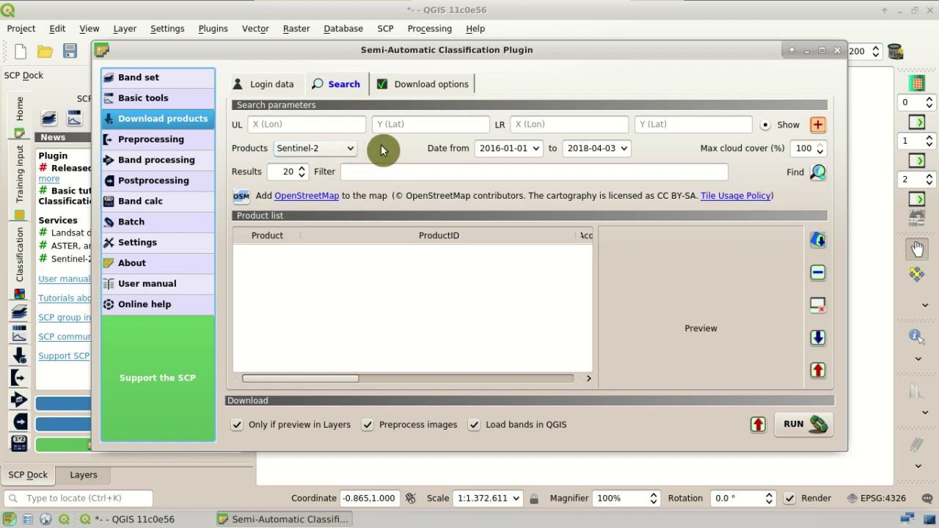
left_click(296, 90)
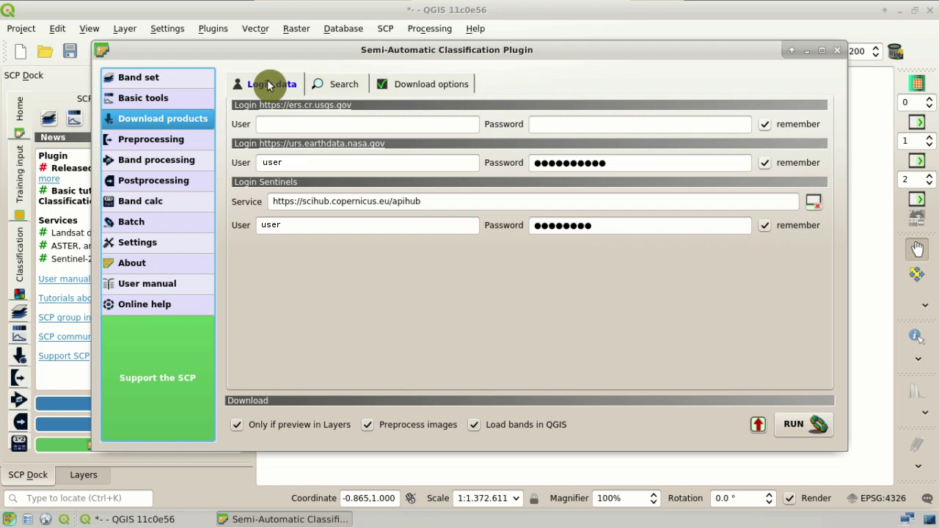
left_click(333, 87)
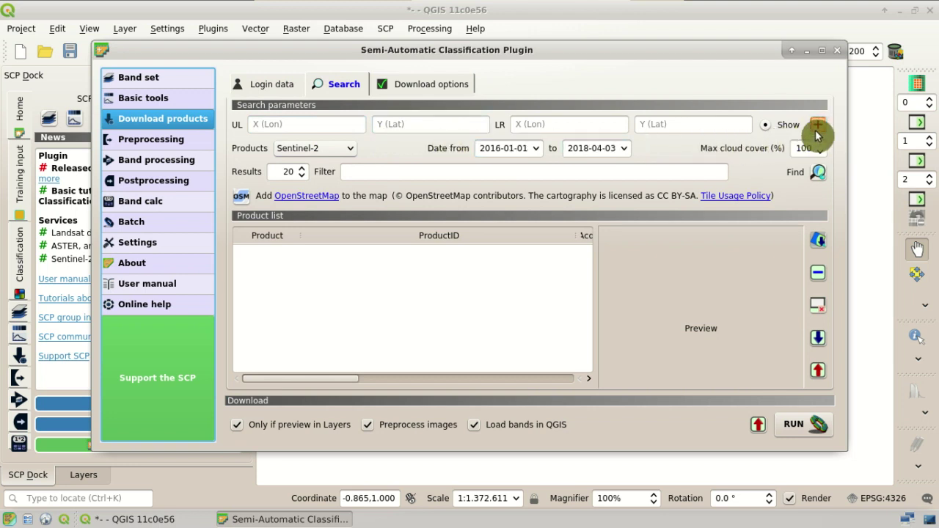
left_click(243, 198)
left_click(522, 28)
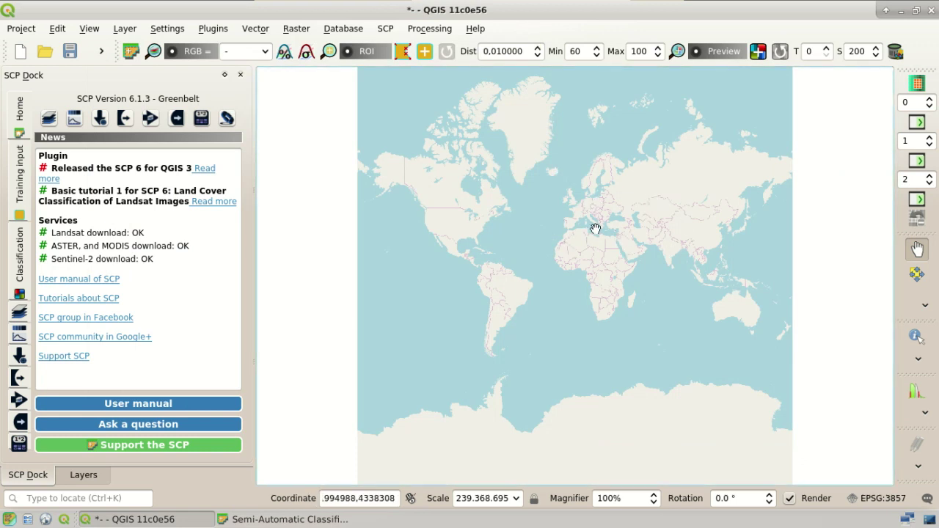
Step: Define the product search area over western Rome, from about 12.32, 41.95 (upper left) to 12.48, 41.84 (lower right)
scroll(587, 224, "up", 1)
scroll(588, 225, "up", 3)
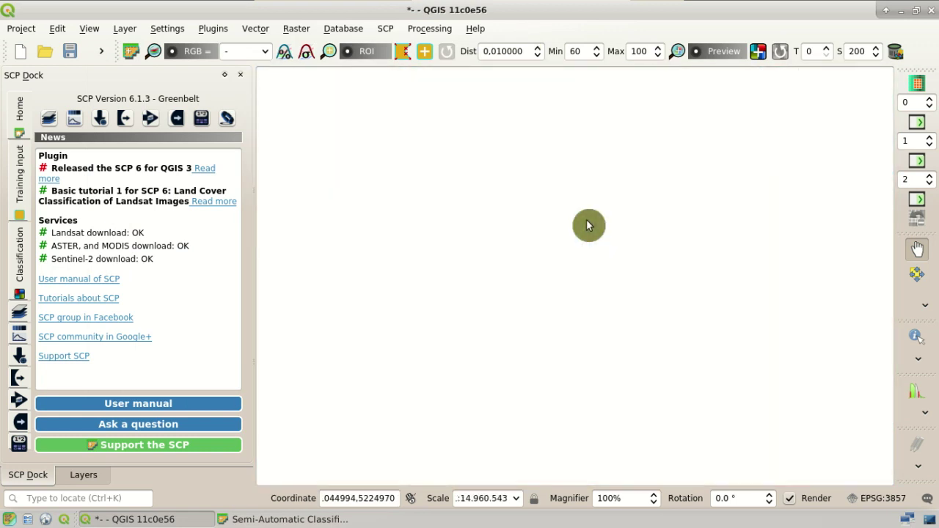
scroll(654, 237, "up", 2)
scroll(615, 247, "up", 1)
scroll(616, 247, "up", 2)
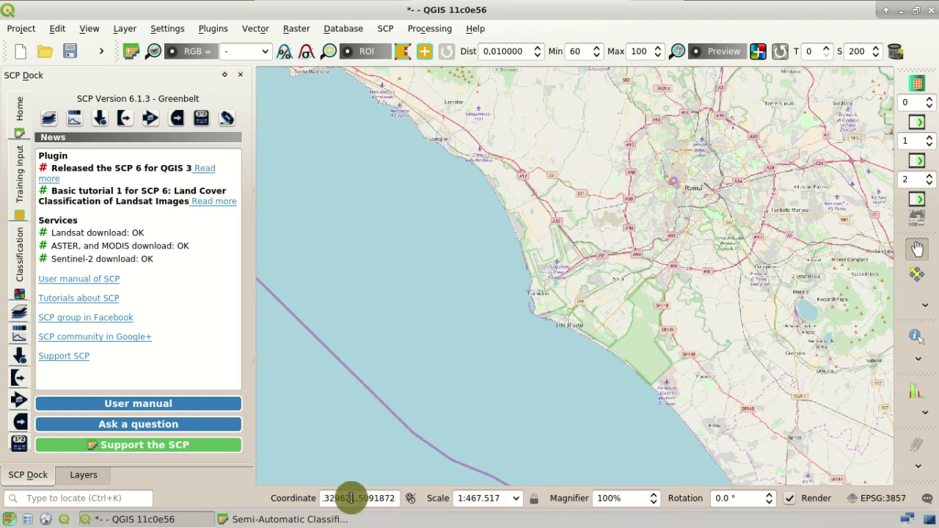
left_click(334, 519)
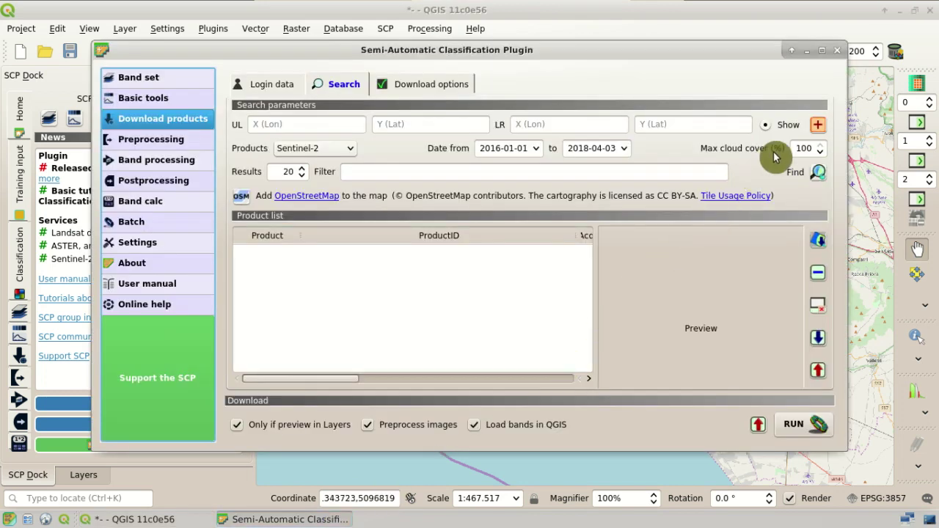
left_click(817, 128)
left_click(592, 145)
right_click(690, 237)
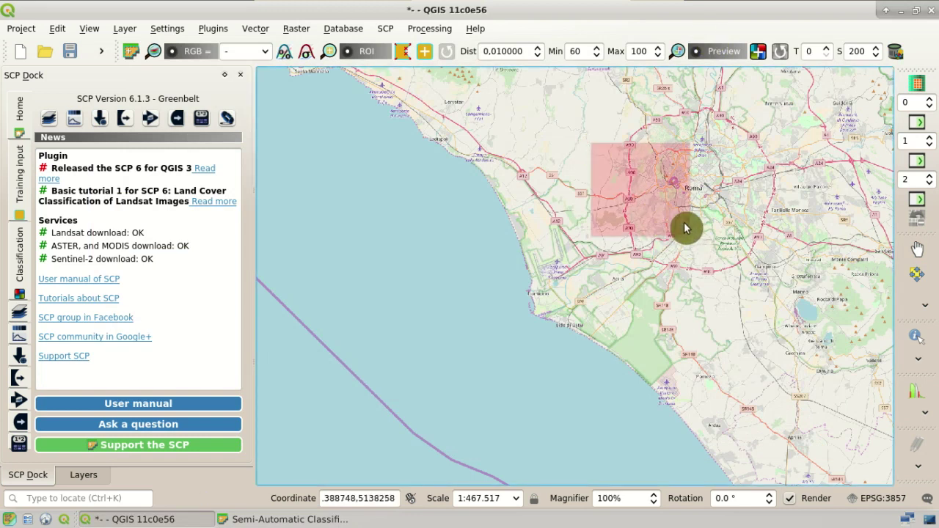
left_click(319, 519)
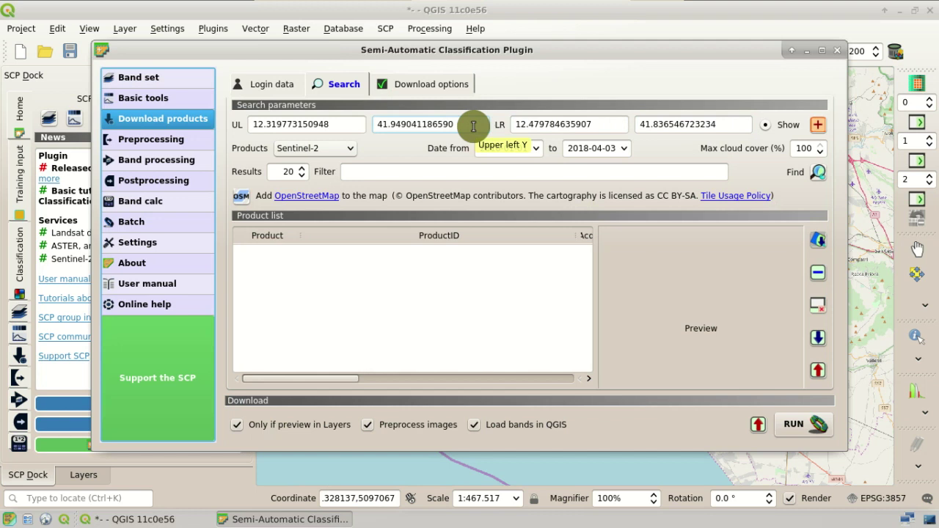
Step: Search for Sentinel-2 products dated from 2017-01-01 to 2017-01-01, using the filter L1C_T33TTG
left_click(356, 156)
left_click(358, 156)
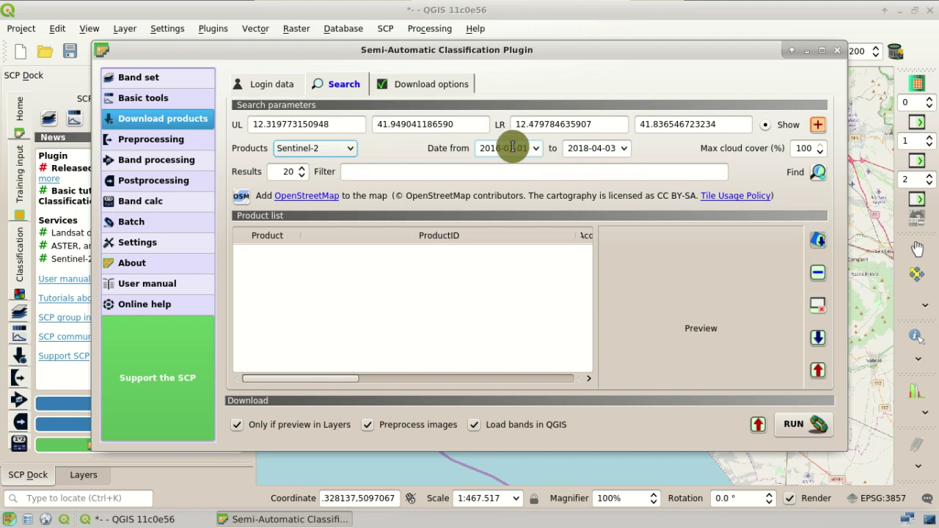
left_click(514, 149)
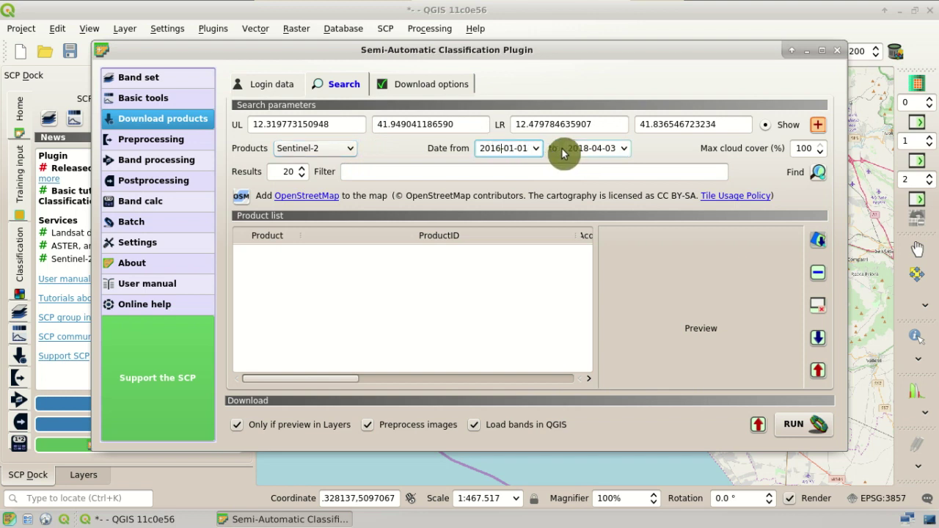
left_click(595, 148)
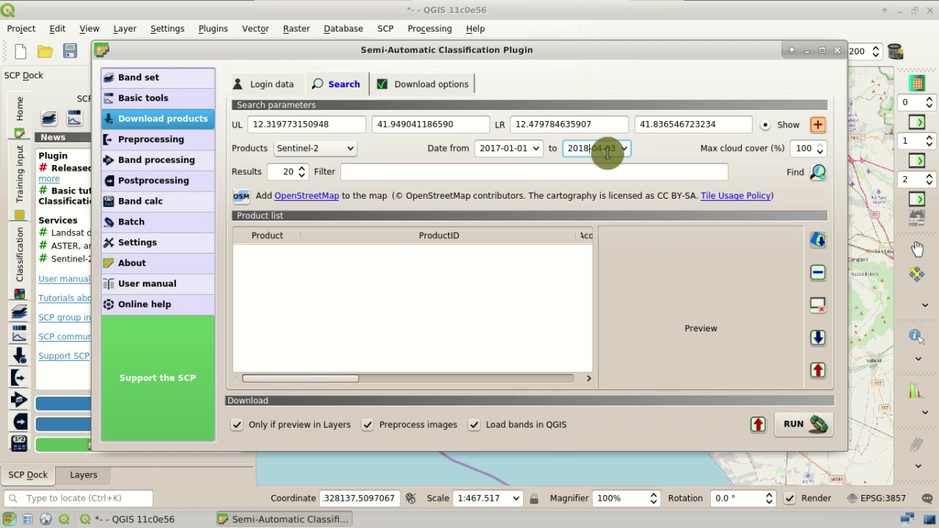
left_click(607, 150)
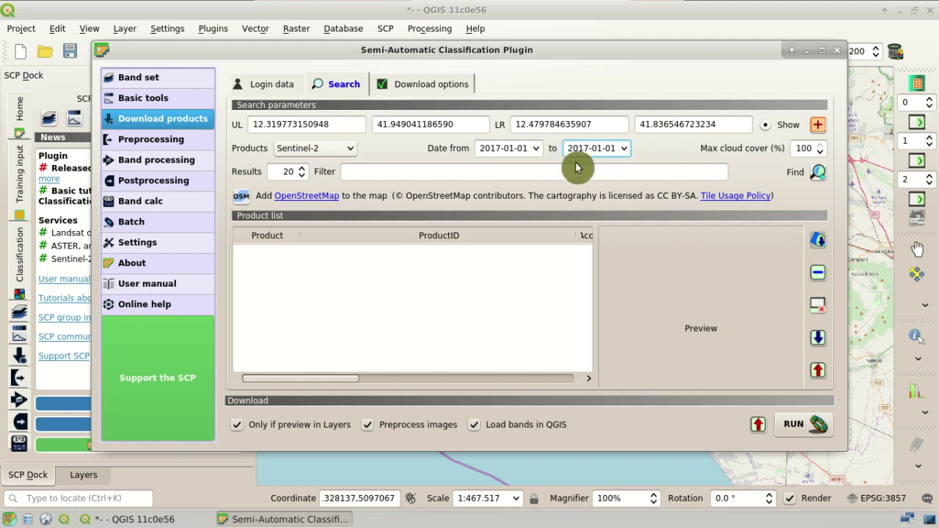
left_click(347, 172)
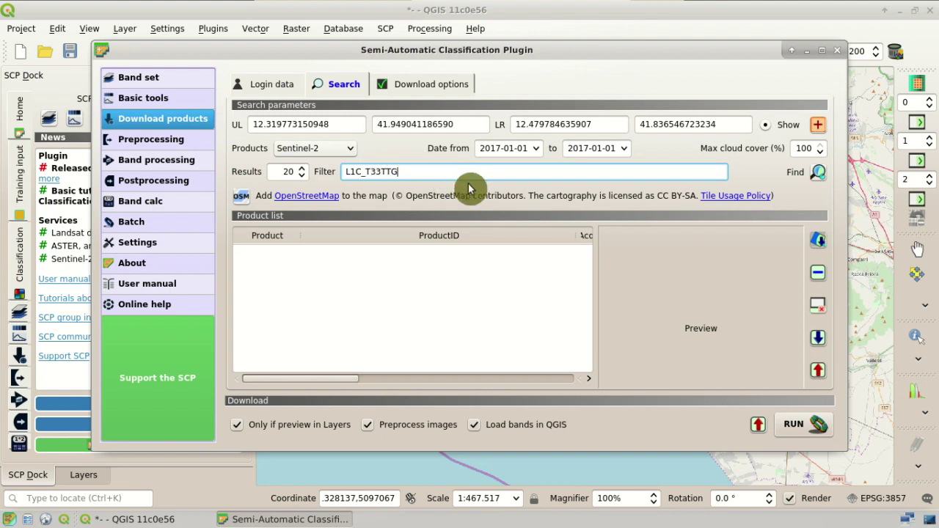
left_click(815, 173)
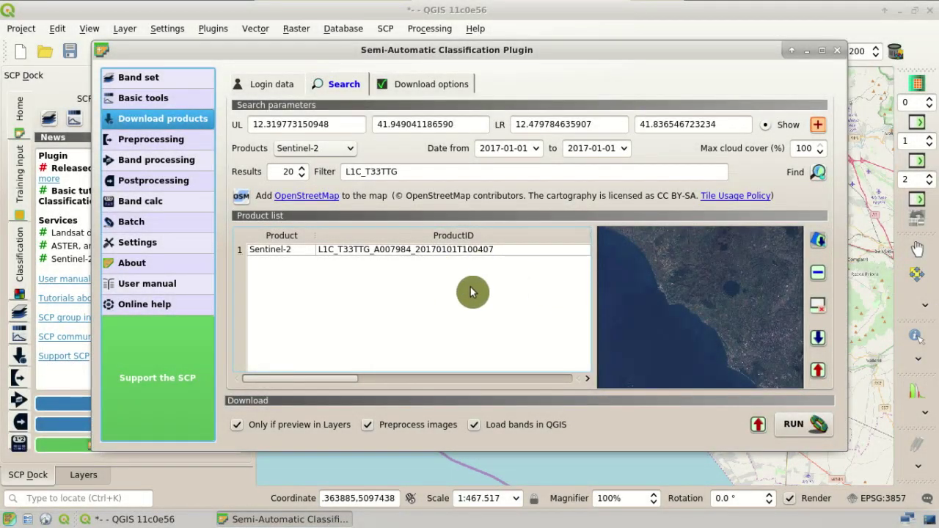
Step: Preview the 2017-01-01 product and examine its acquisition date and cloud cover, widening the acquisition date column
left_click(405, 254)
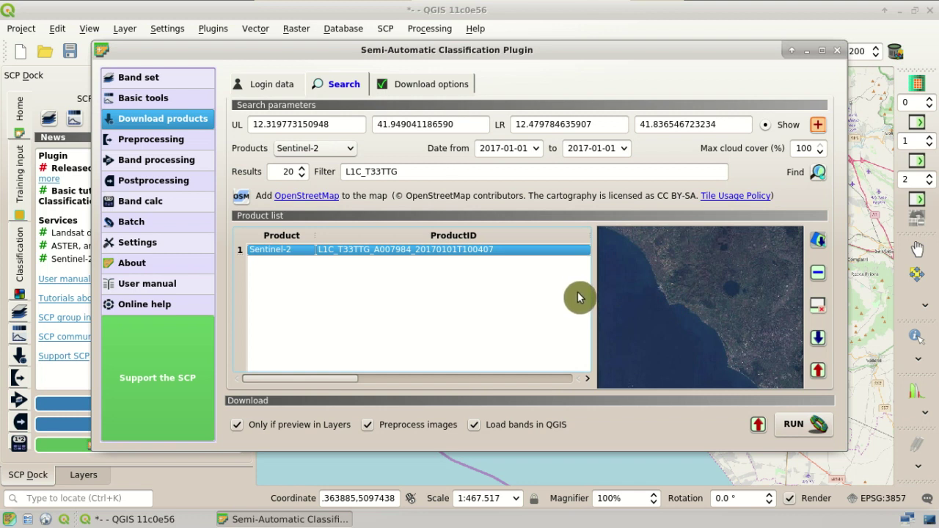
left_click_drag(314, 380, 367, 385)
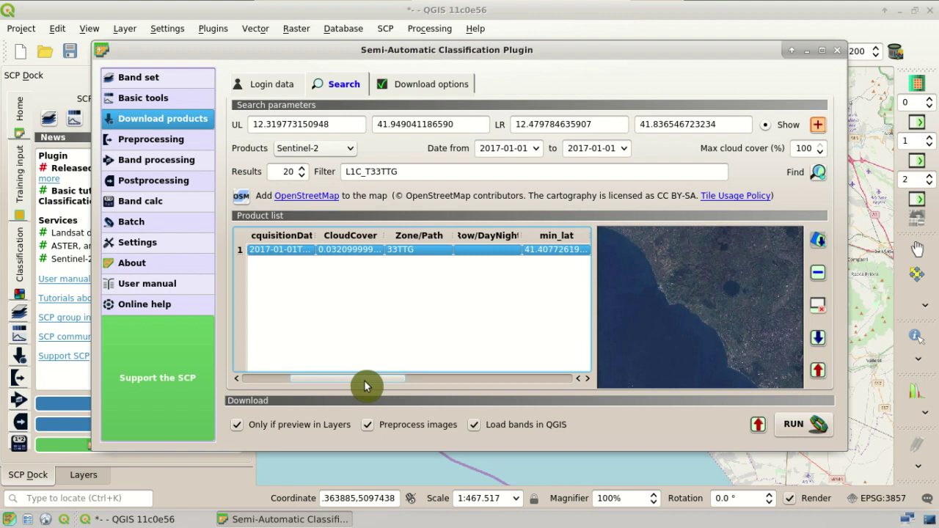
left_click_drag(317, 235, 342, 237)
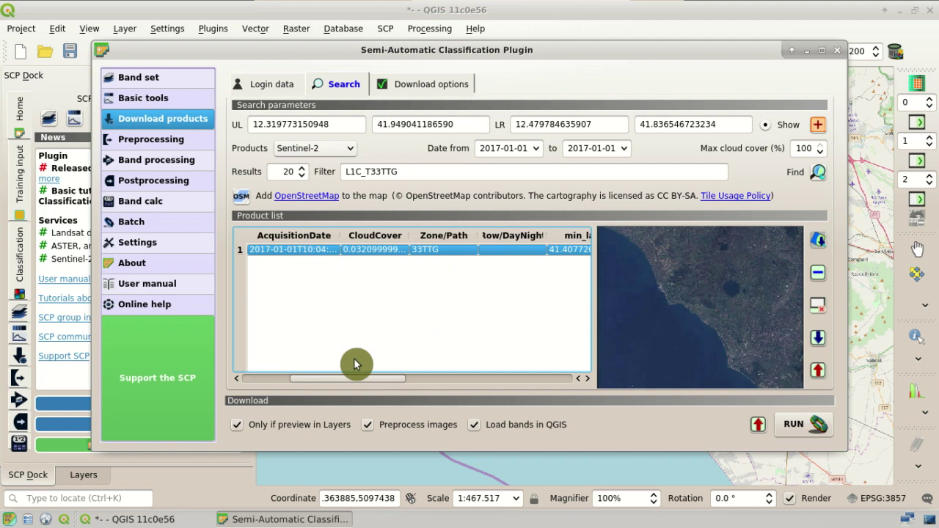
left_click_drag(371, 379, 304, 380)
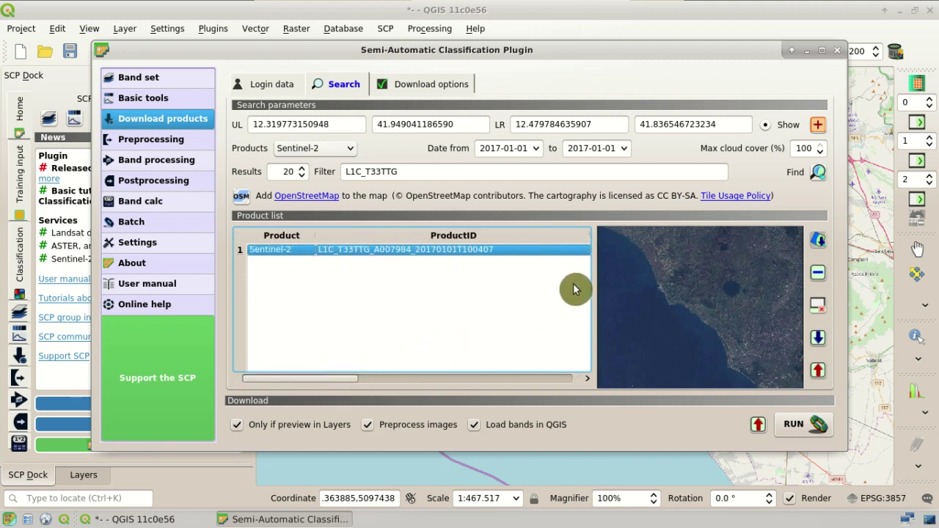
Step: Set both the start and end dates to 2017-02-10 and search for matching products
left_click(508, 148)
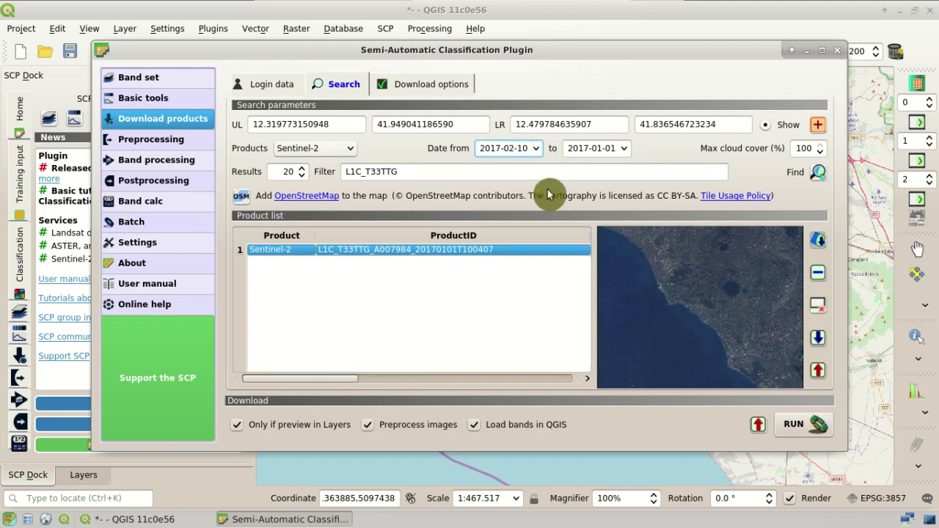
left_click(606, 151)
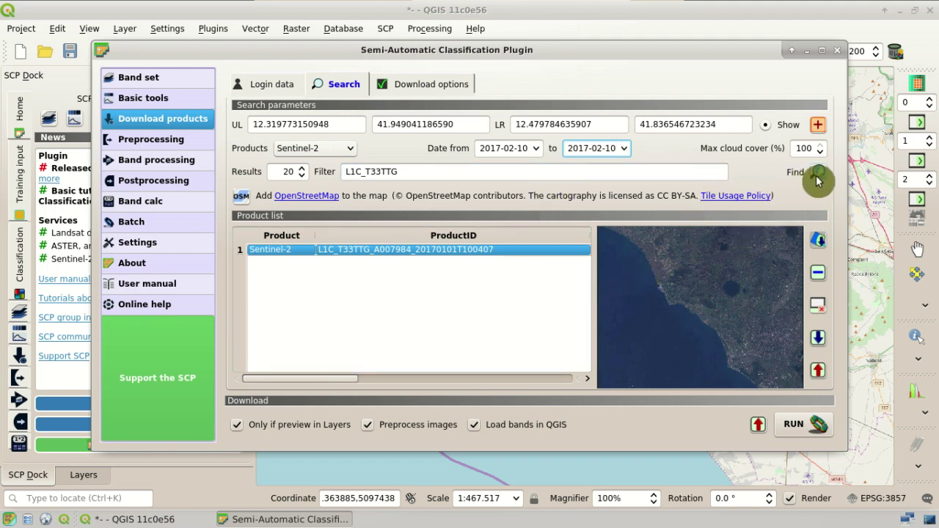
left_click(816, 174)
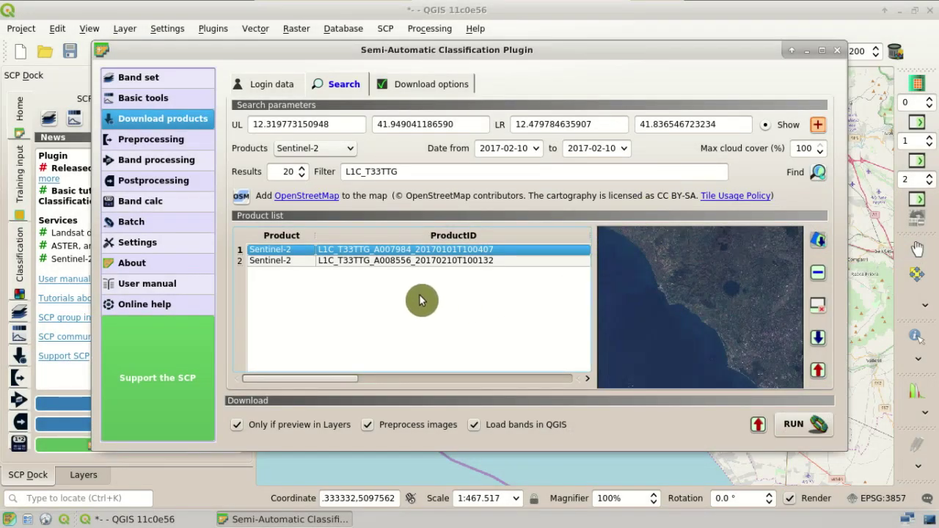
Step: Preview the 2017-02-10 product and examine its acquisition date and cloud cover
left_click(343, 262)
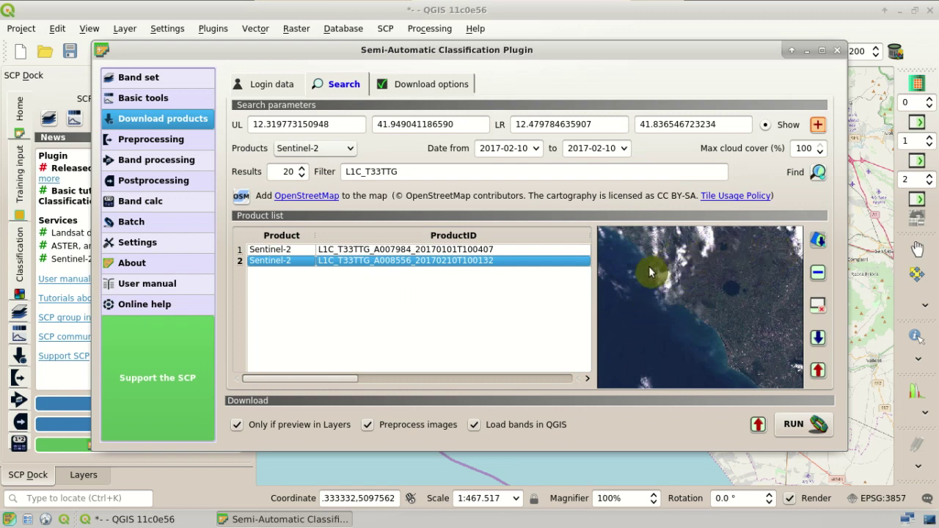
left_click_drag(335, 380, 379, 380)
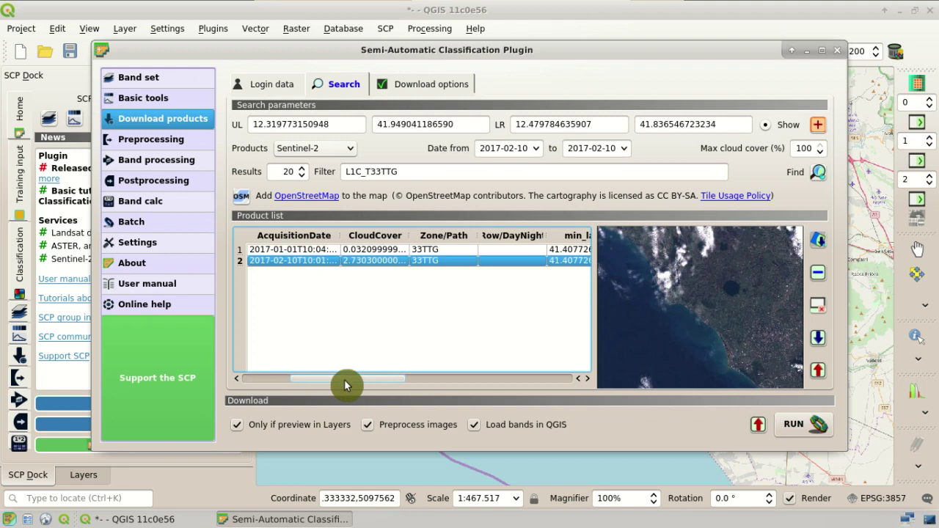
left_click_drag(345, 379, 288, 381)
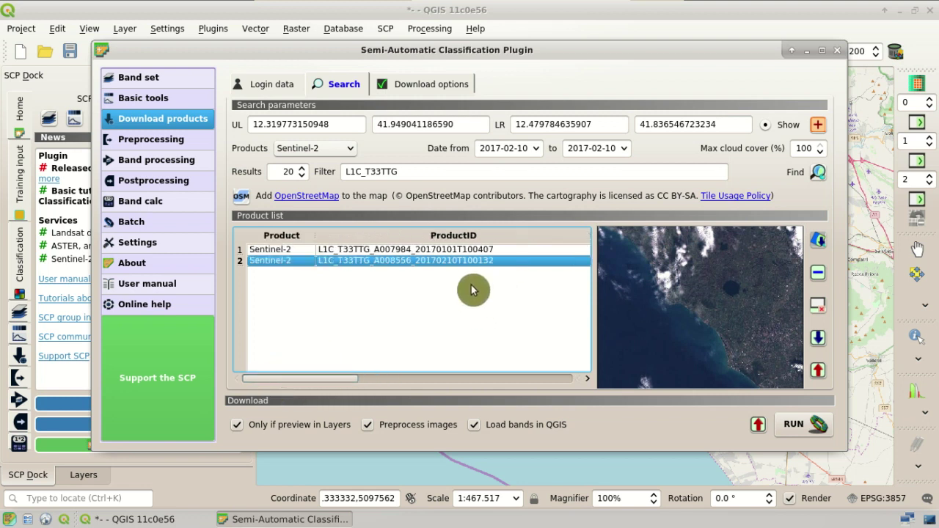
Step: Set both the start and end dates to 2018-02-10 and search for matching products
left_click(506, 149)
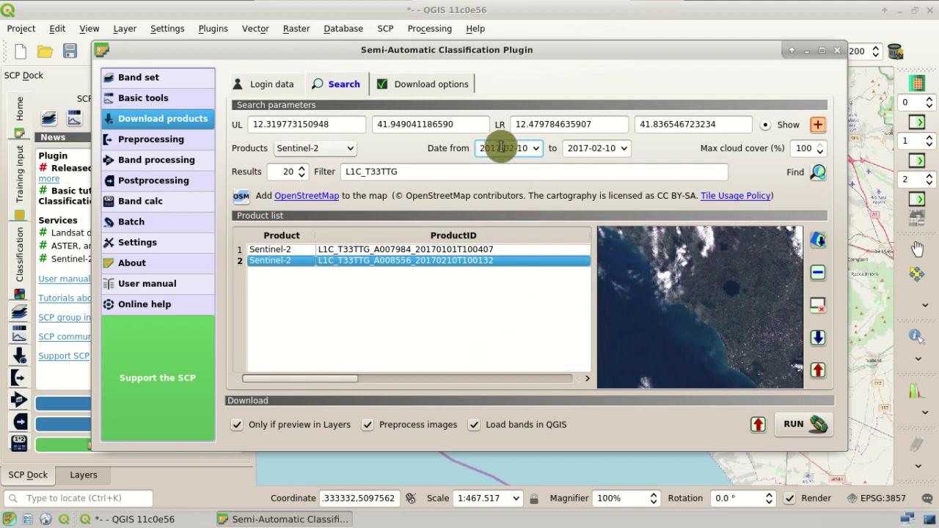
type("8")
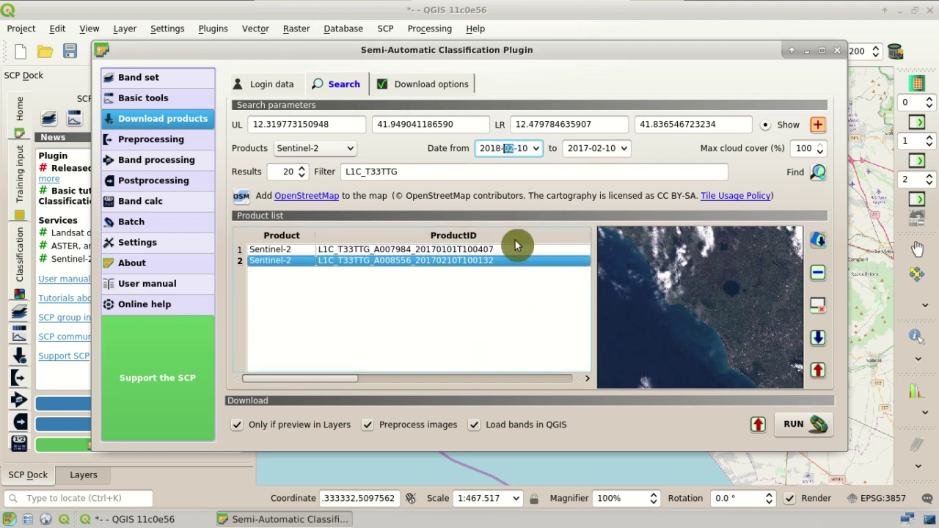
left_click(584, 150)
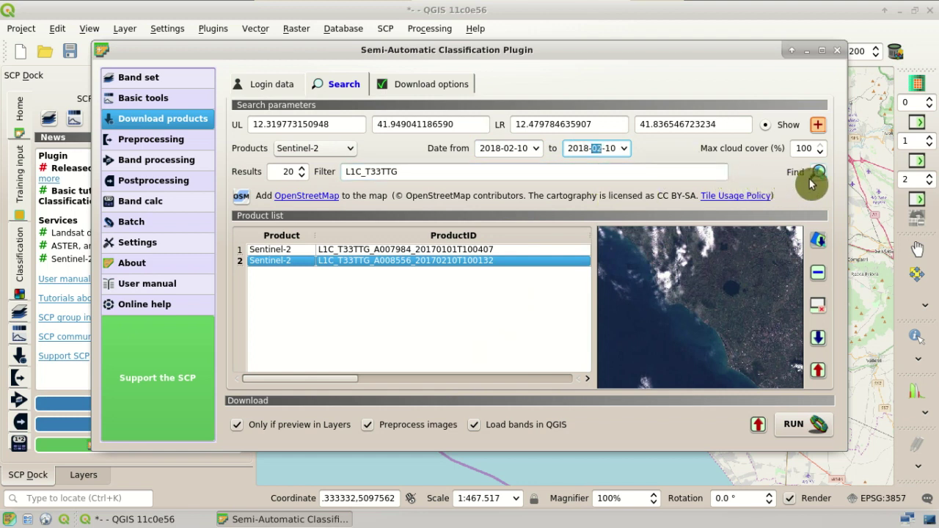
left_click(816, 183)
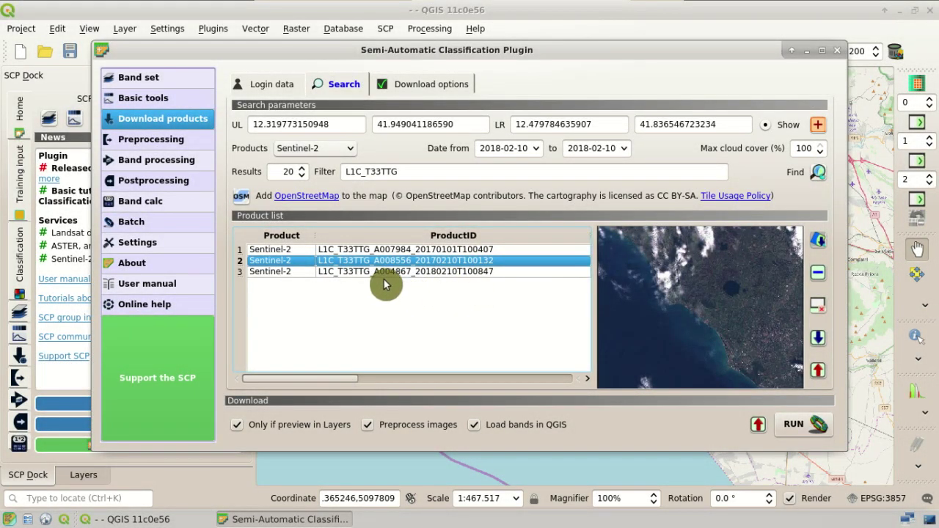
Step: Preview the 2018-02-10 product, check its details, and compare its preview with the 2017-02-10 image
left_click(375, 272)
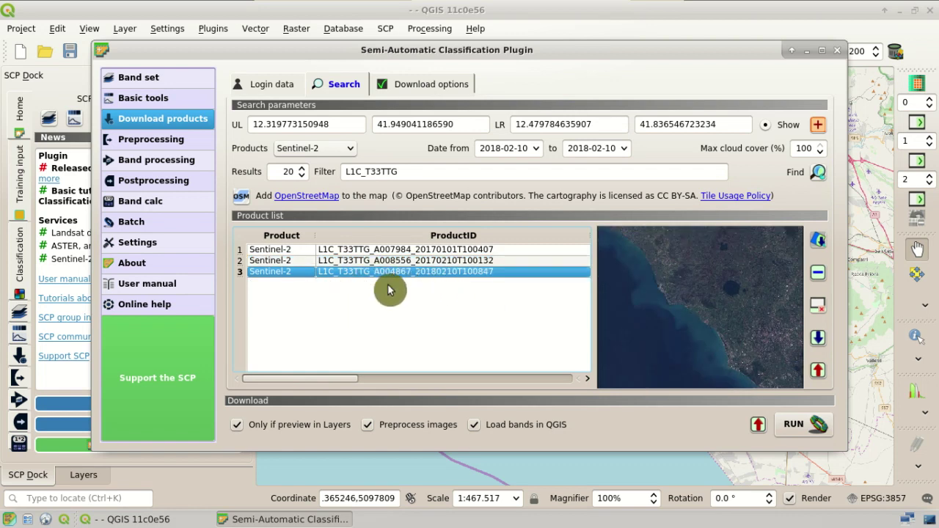
left_click(315, 379)
left_click_drag(324, 380, 370, 381)
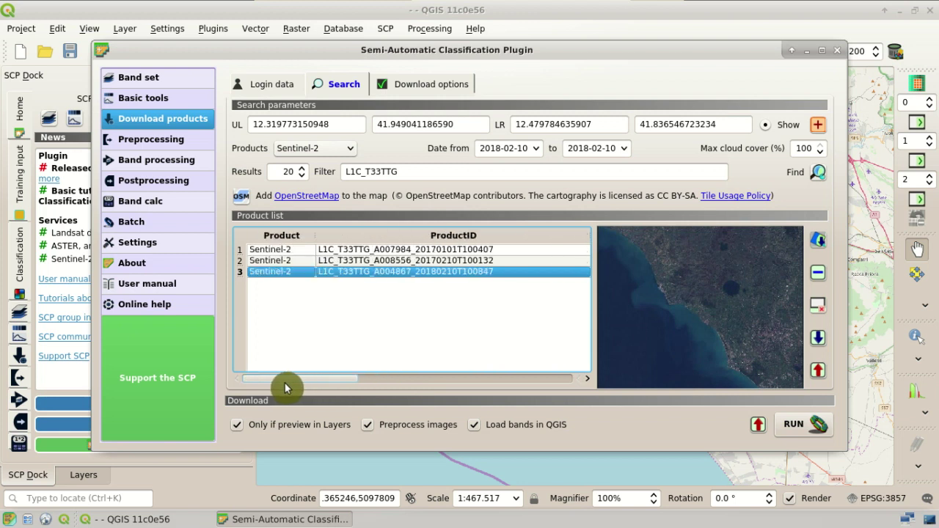
left_click(381, 264)
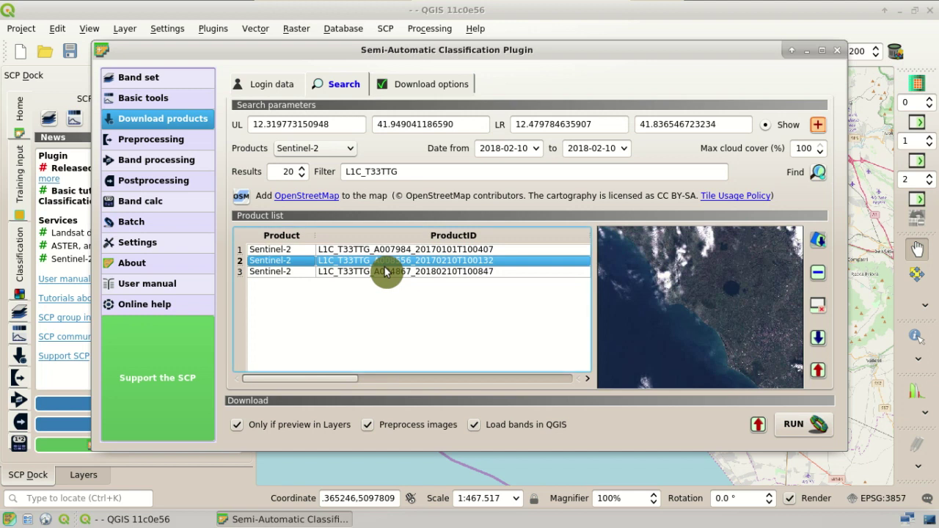
left_click(386, 273)
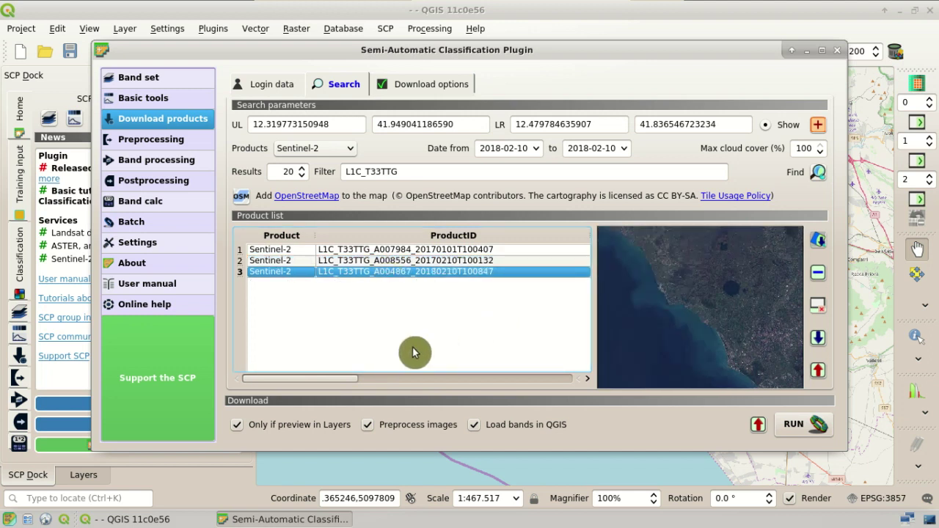
Step: Disable the option that restricts downloads to products with a preview in Layers
left_click(239, 426)
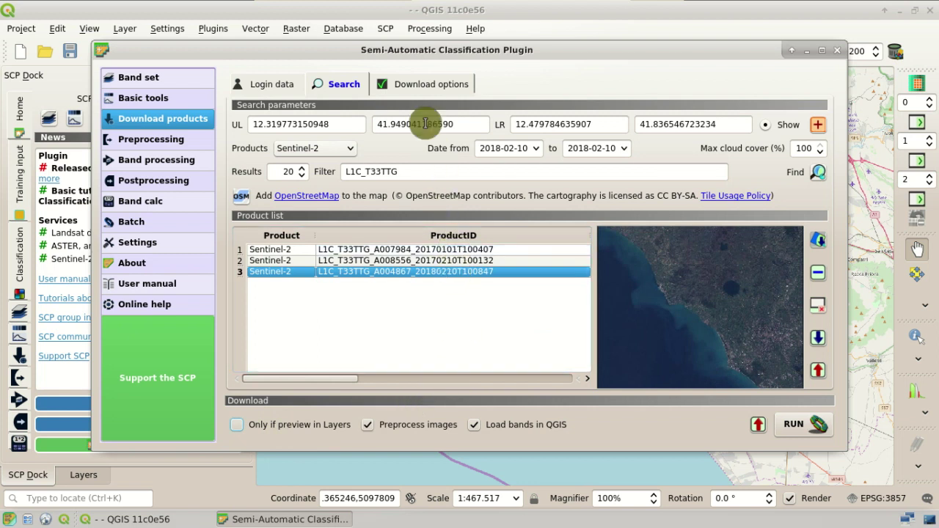
Step: Exclude Sentinel-2 bands 1, 9 and 10 from the download options
left_click(421, 87)
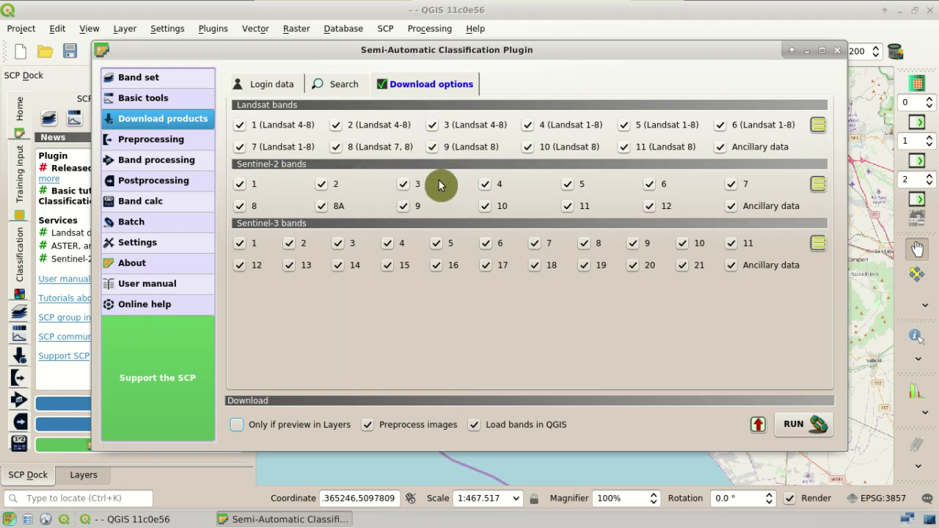
left_click(241, 184)
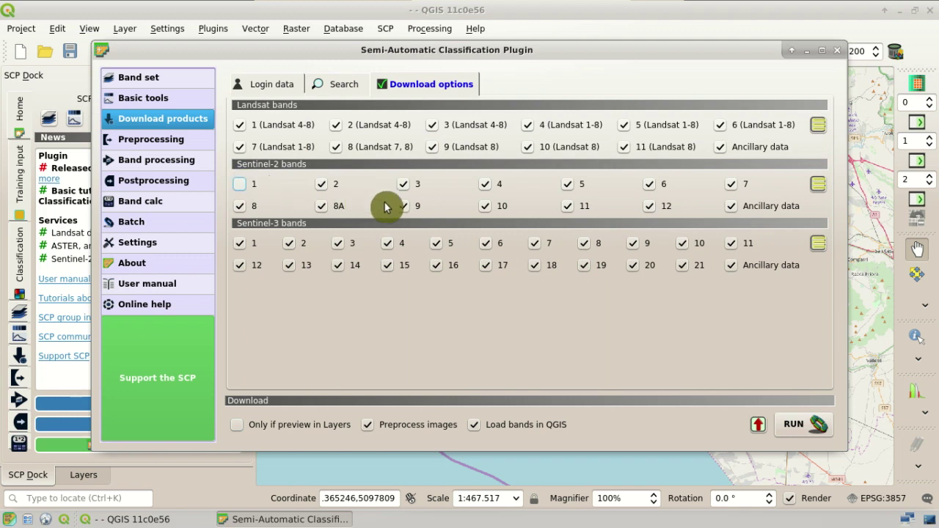
left_click(403, 207)
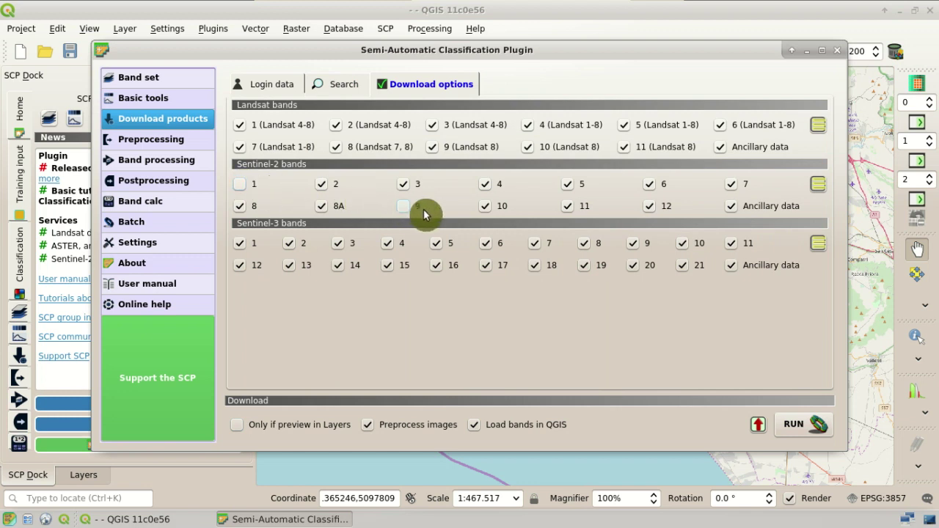
left_click(488, 207)
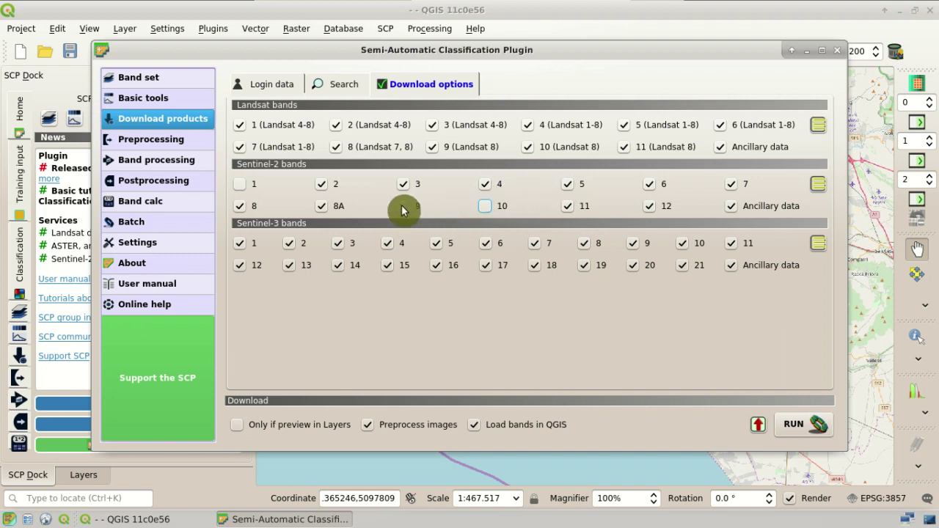
Step: Enable DOS1 atmospheric correction and adding bands in a new band set for Sentinel-2 preprocessing, and check the current band set
left_click(189, 144)
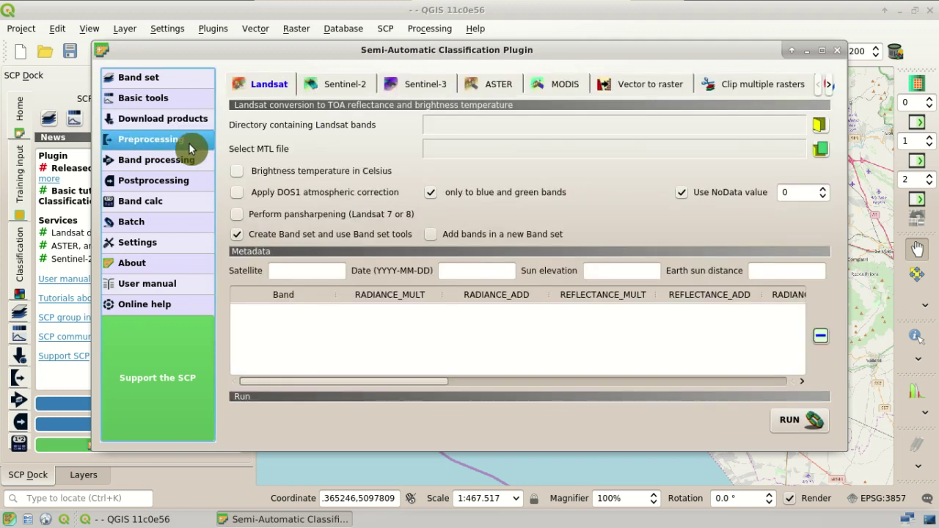
left_click(338, 87)
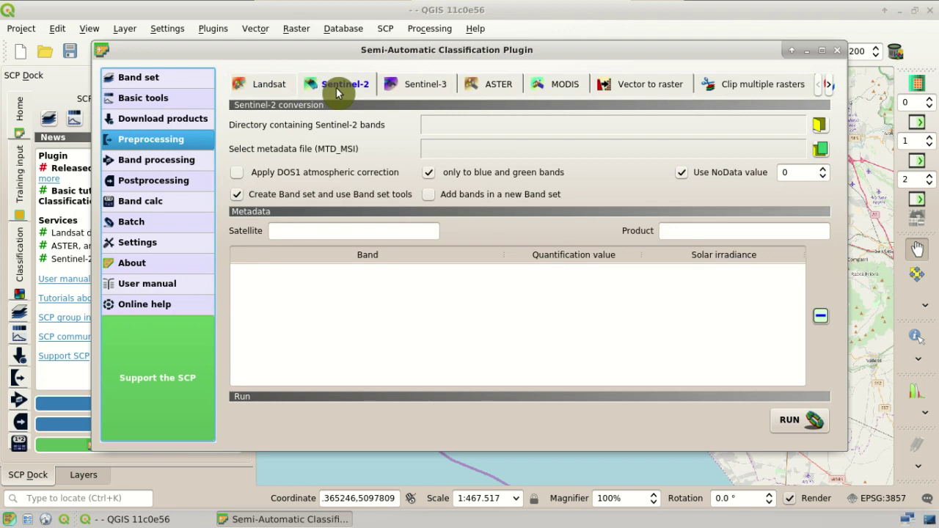
left_click(237, 176)
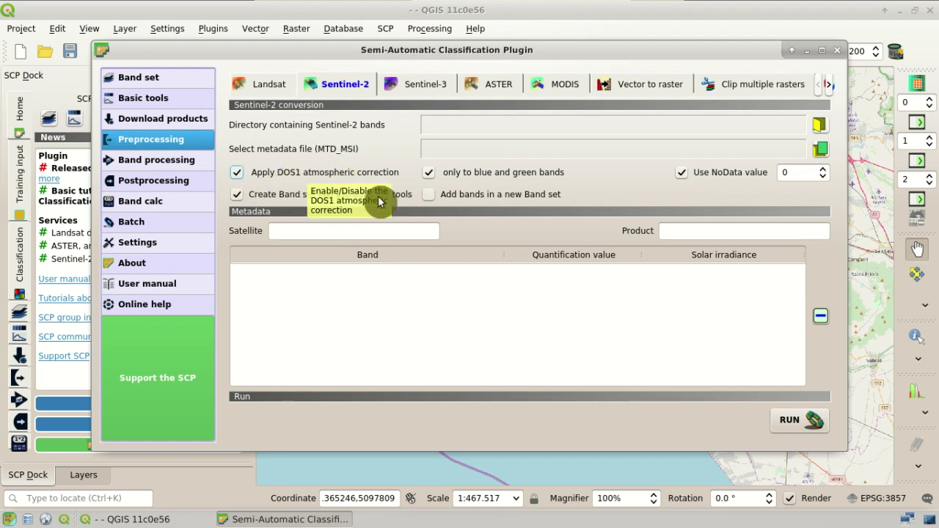
left_click(435, 199)
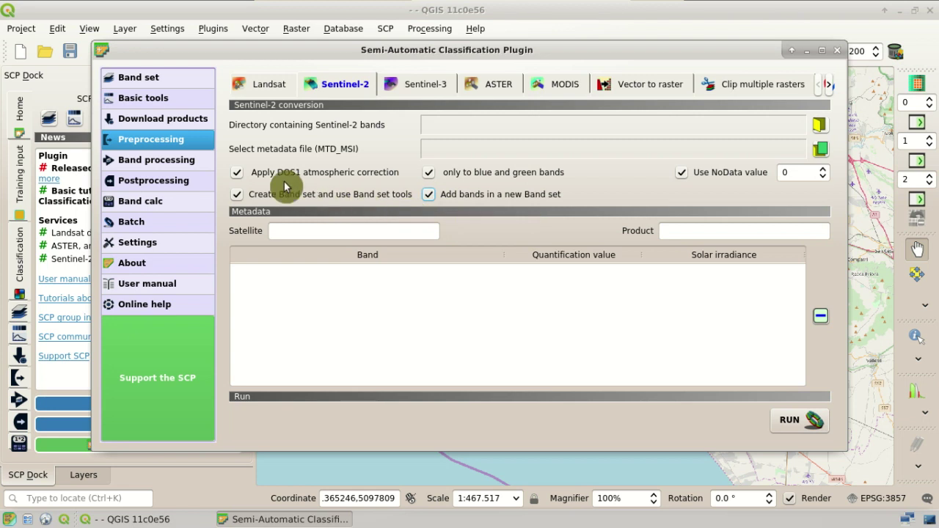
left_click(180, 78)
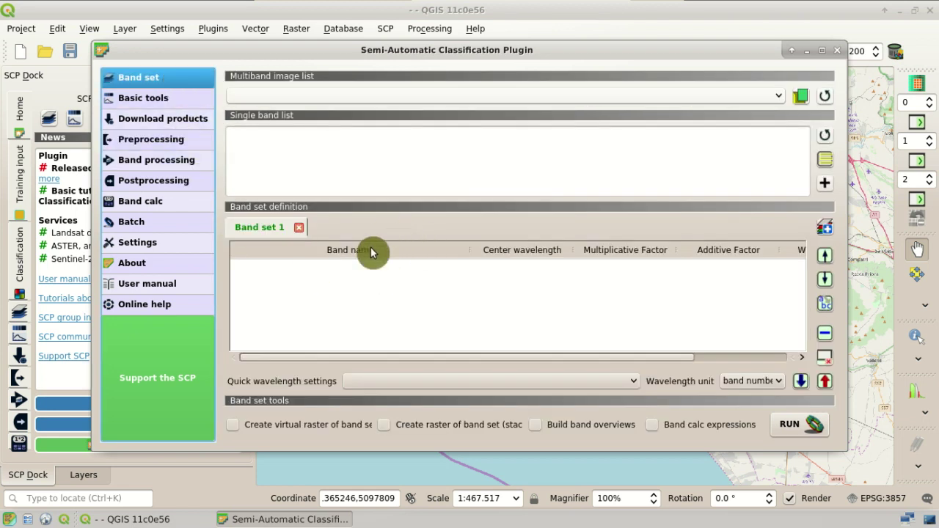
Step: Run the download of the listed Sentinel-2 products, using the Desktop folder as the output directory
left_click(187, 127)
left_click(341, 89)
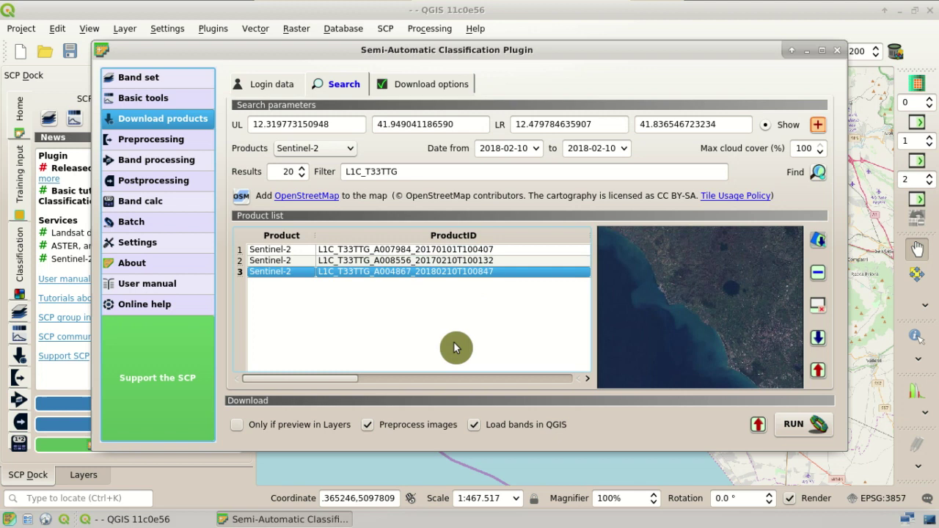
left_click(806, 431)
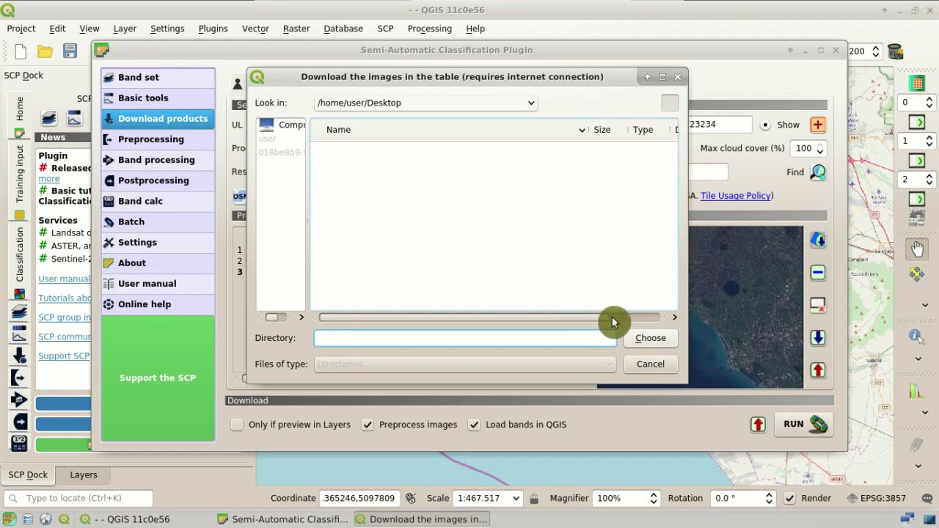
left_click(649, 341)
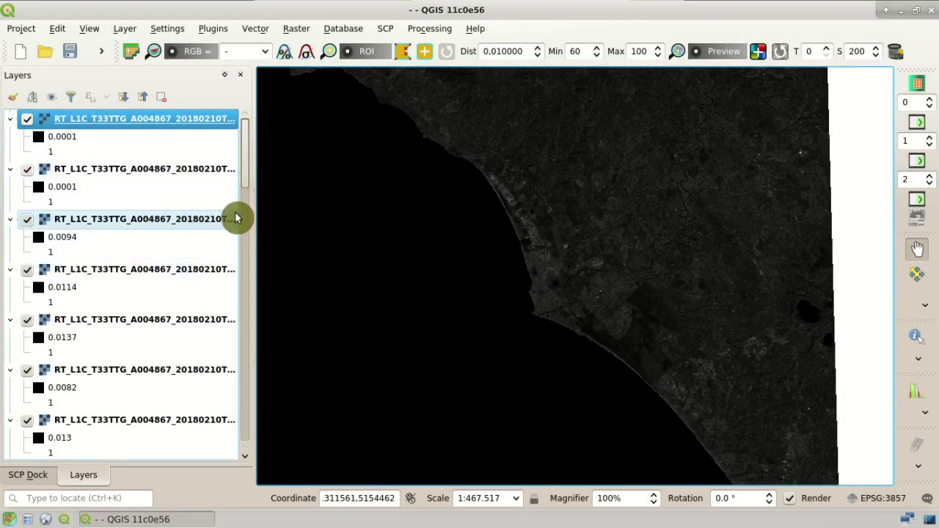
Step: Widen the layer list to show full band names, collapse all layer entries, and hide all layers
left_click_drag(244, 163, 311, 145)
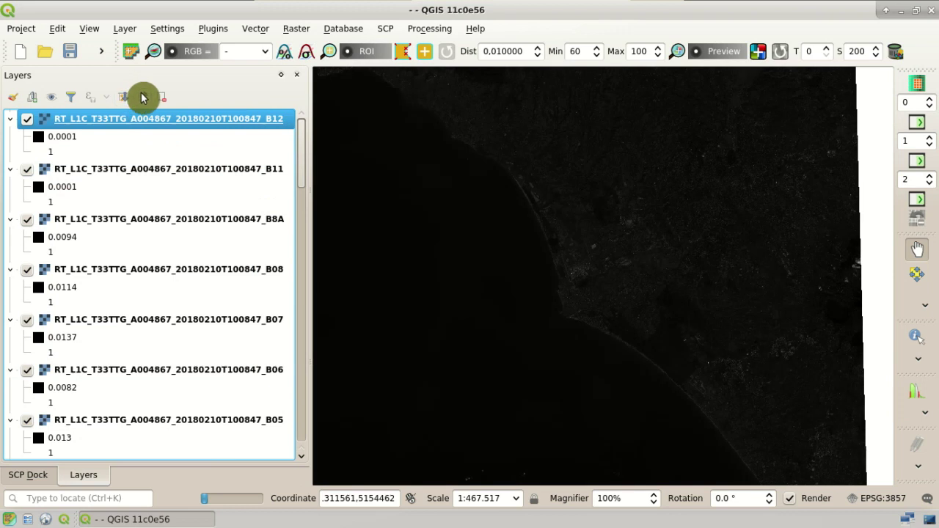
left_click(143, 98)
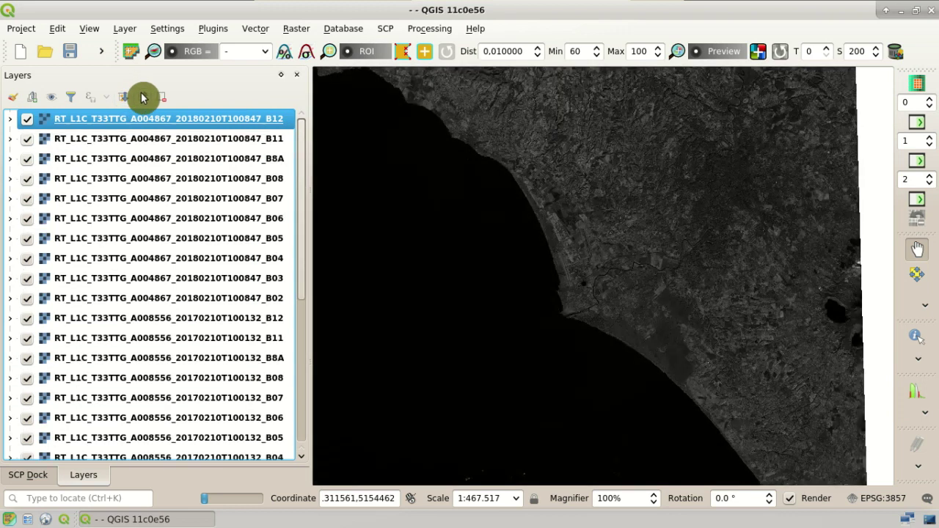
left_click(59, 105)
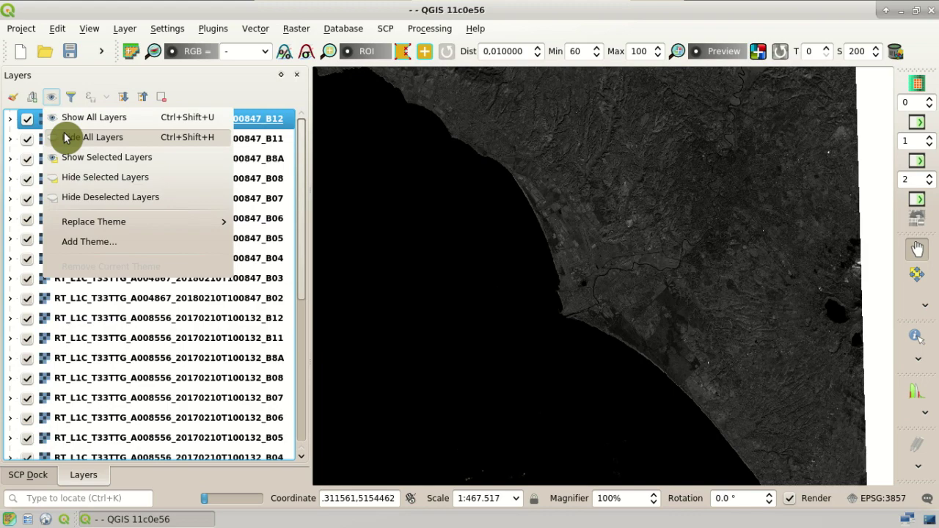
left_click(64, 137)
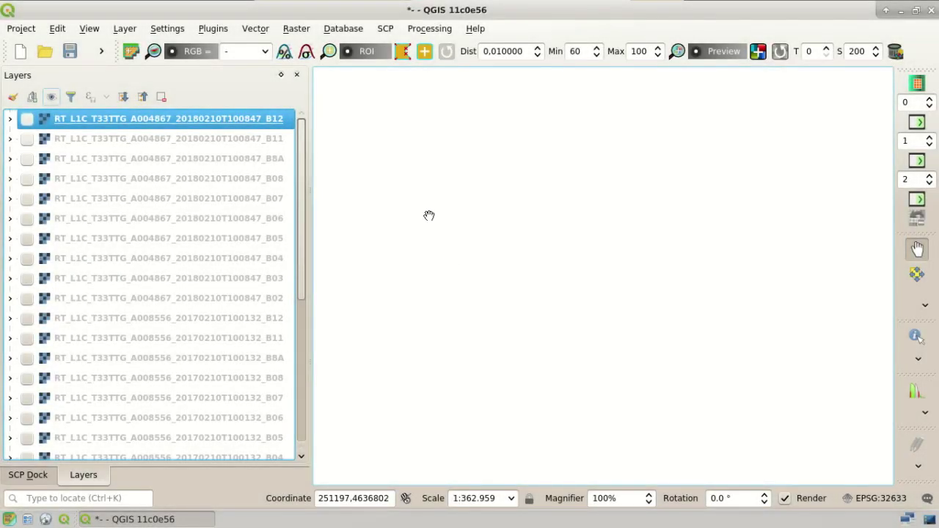
Step: Open the band set definitions and remove the empty Band set 1
left_click(385, 29)
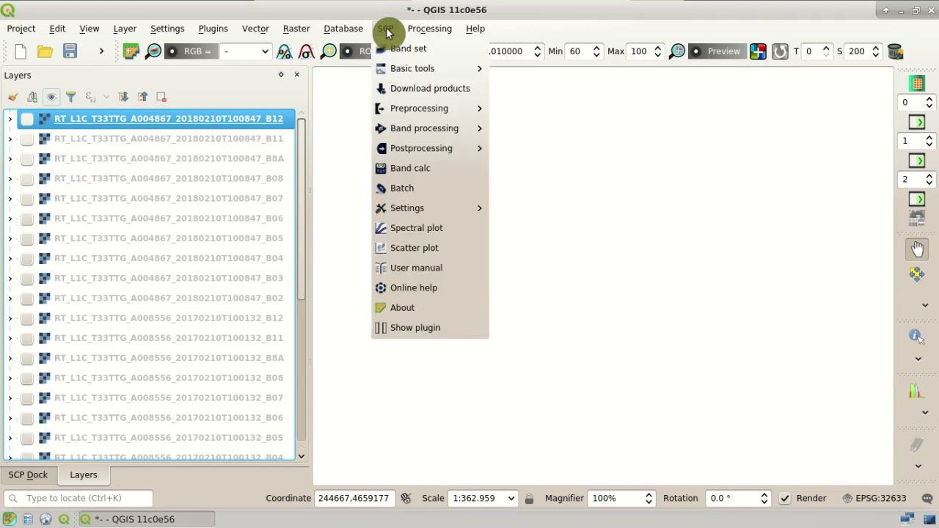
left_click(397, 48)
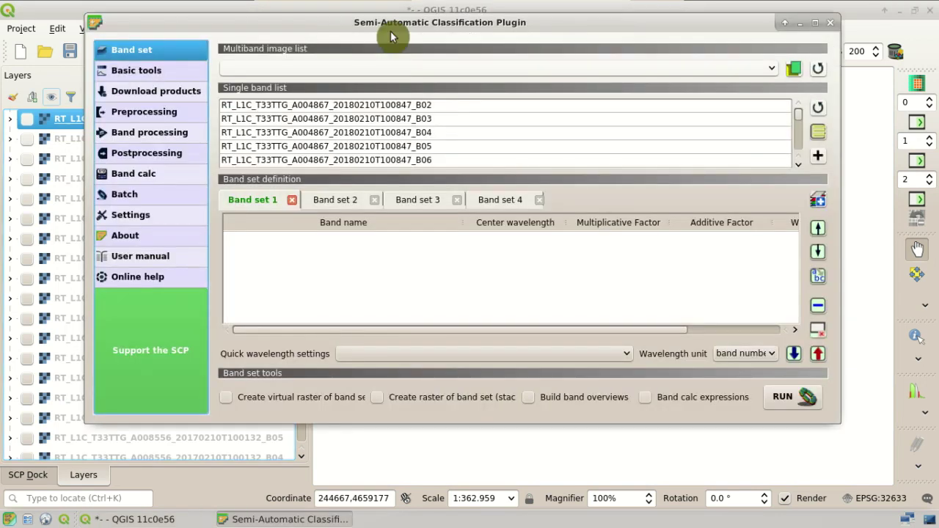
left_click_drag(388, 27, 423, 74)
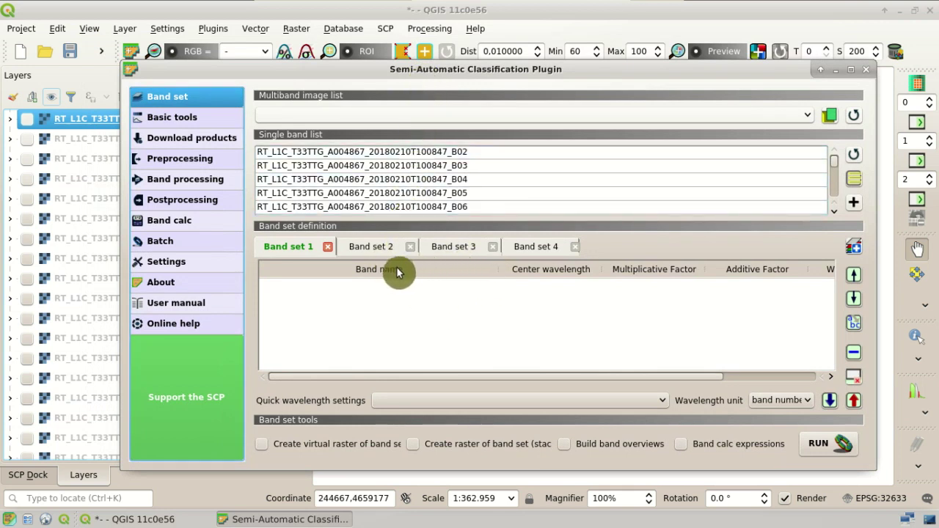
left_click(327, 247)
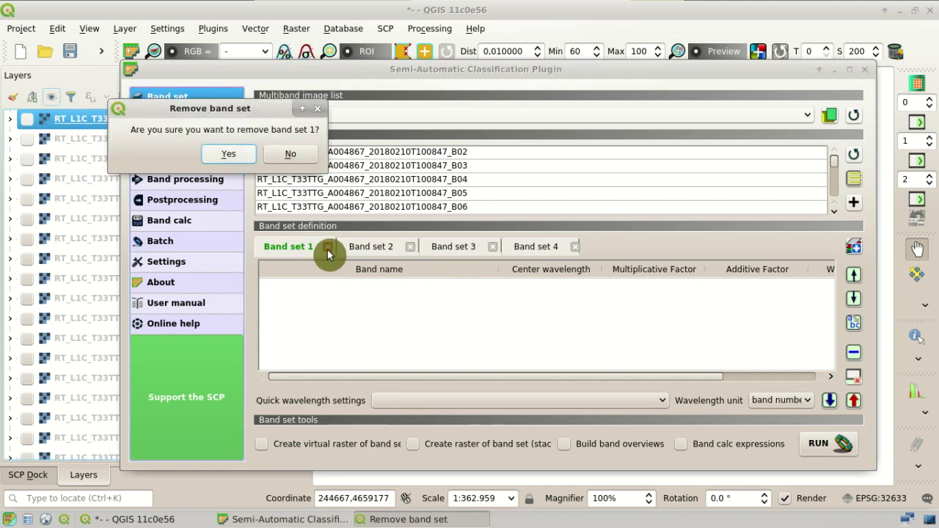
left_click(230, 155)
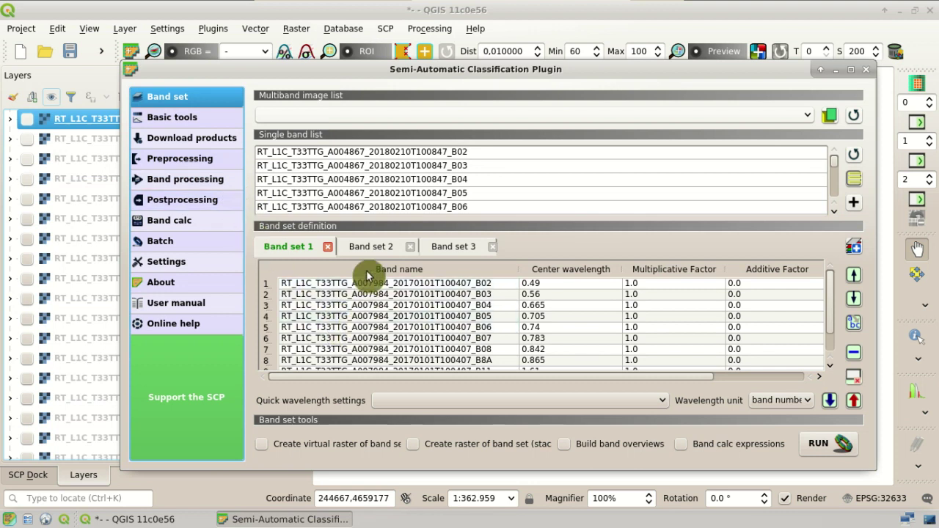
Step: Review the bands and acquisition dates in each of the three band sets
left_click(371, 250)
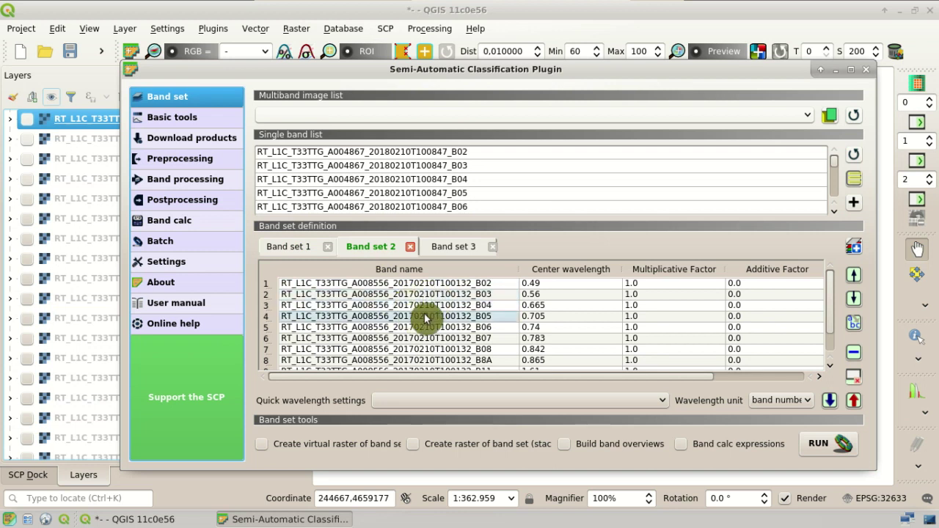
left_click(455, 249)
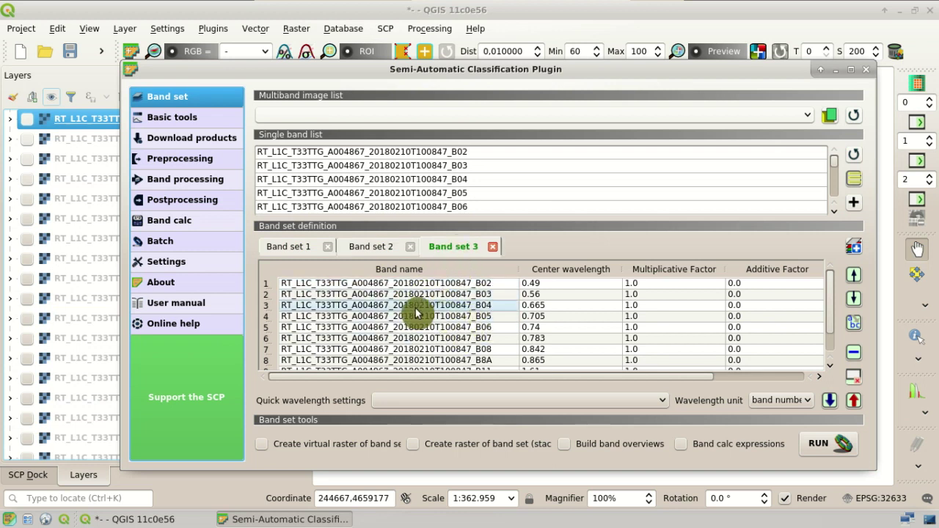
left_click(296, 250)
Step: Make the 2017-02-10 band set (Band set 2) active and display it as a 3-2-1 color composite at full extent
left_click(378, 252)
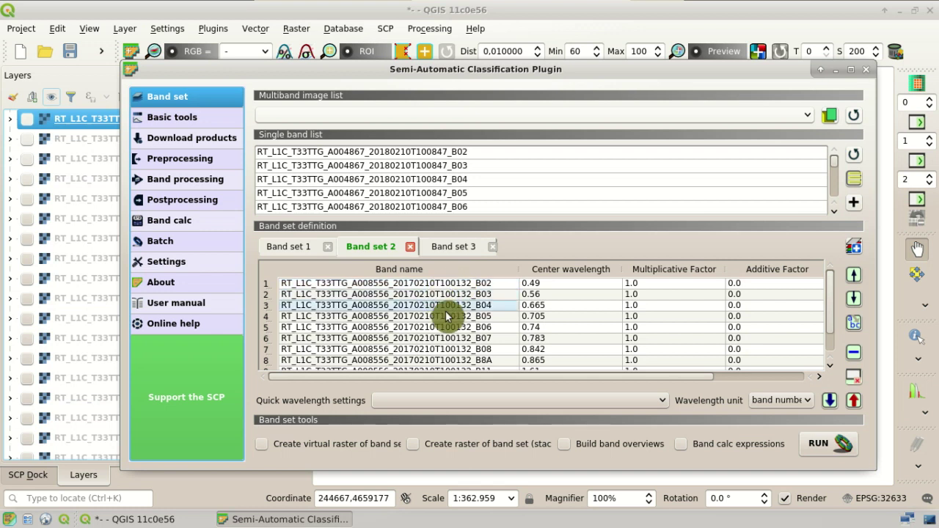
left_click(279, 13)
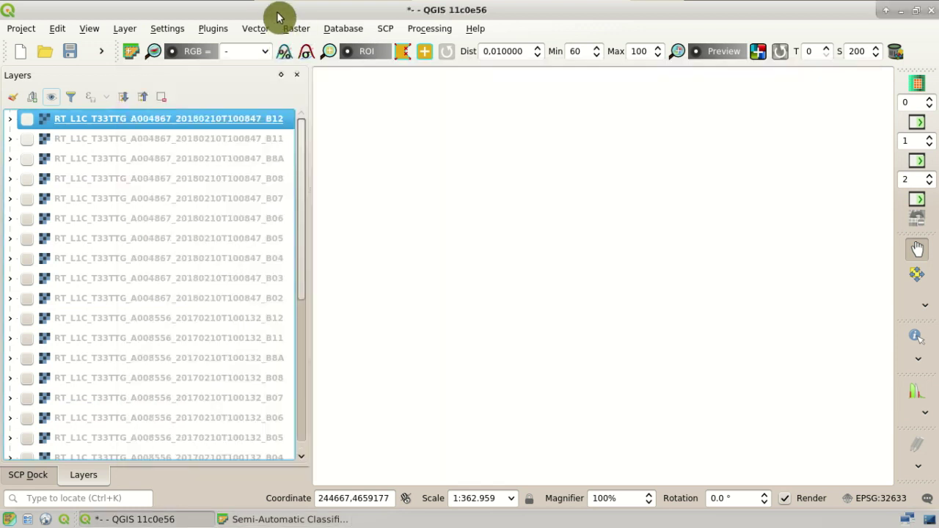
left_click(268, 54)
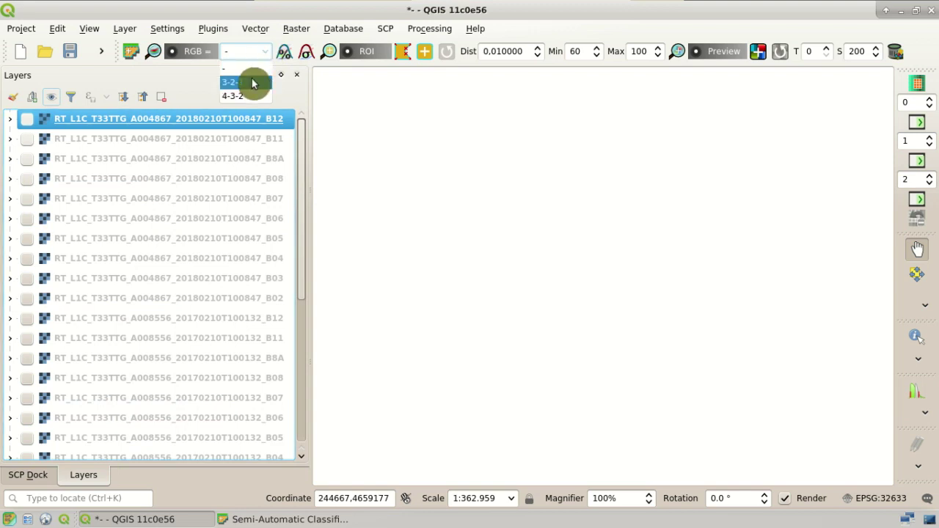
left_click(258, 84)
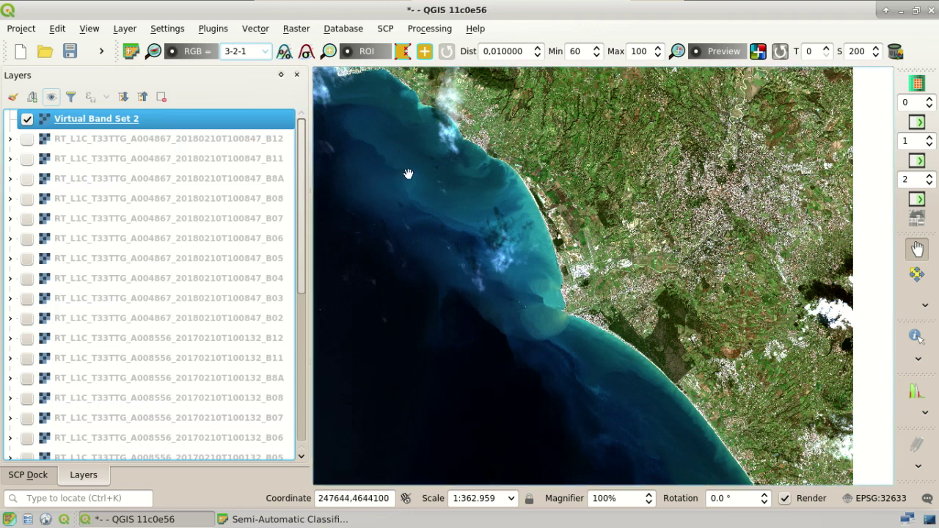
right_click(281, 130)
left_click(310, 136)
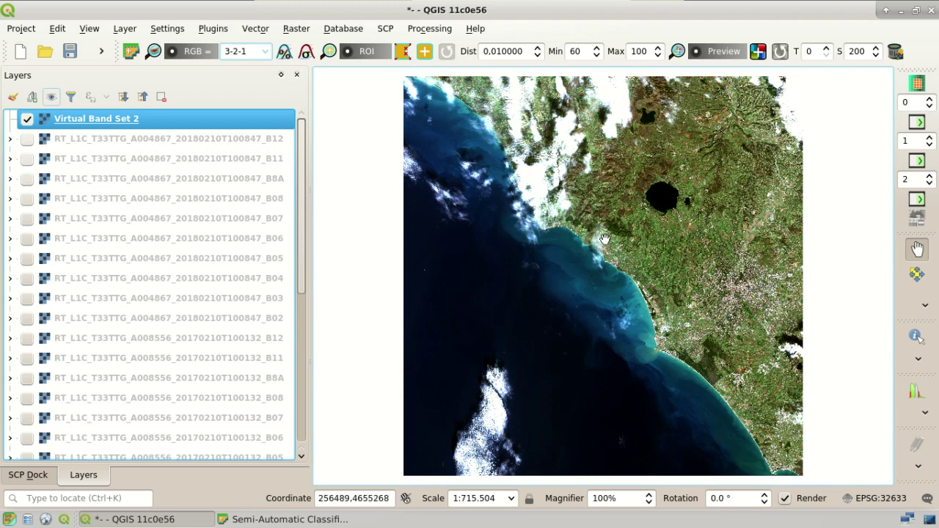
Step: Make the 2017-01-01 band set (Band set 1) active and display it as a 3-2-1 color composite
left_click(335, 519)
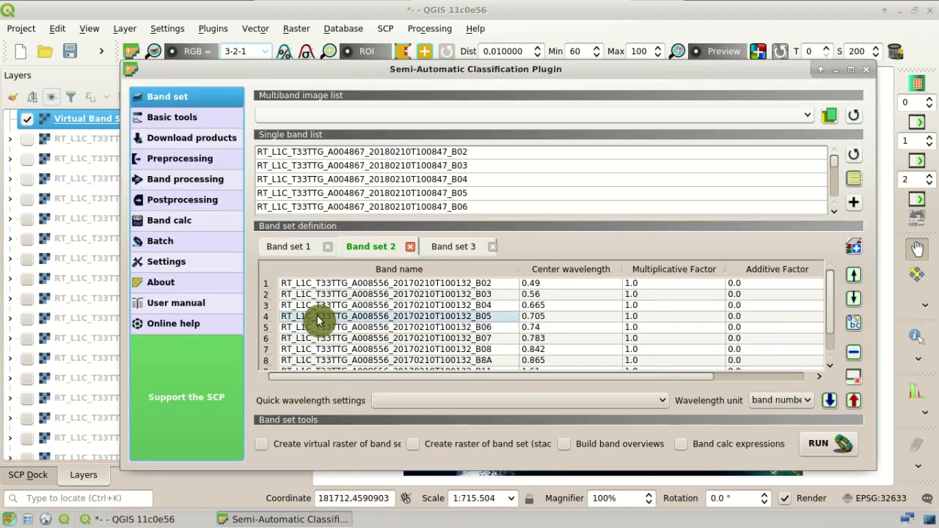
left_click(297, 248)
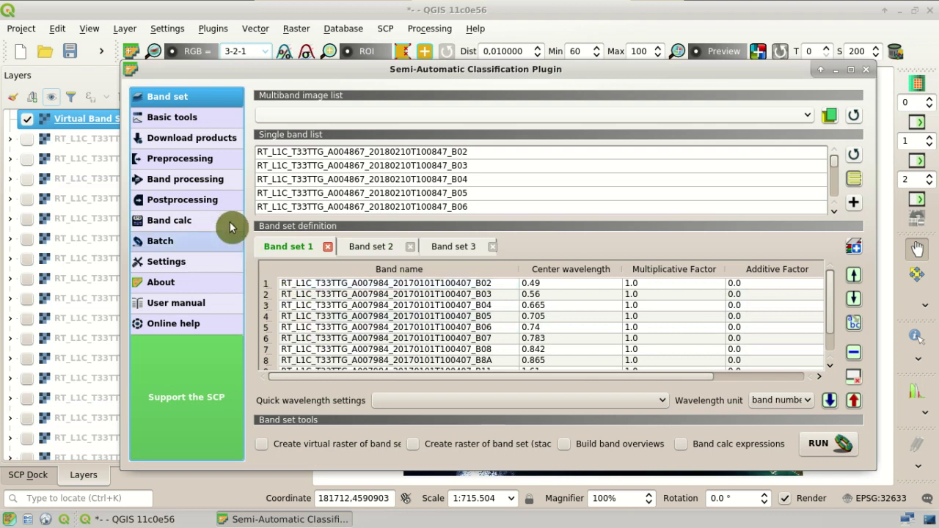
left_click(185, 20)
left_click(263, 57)
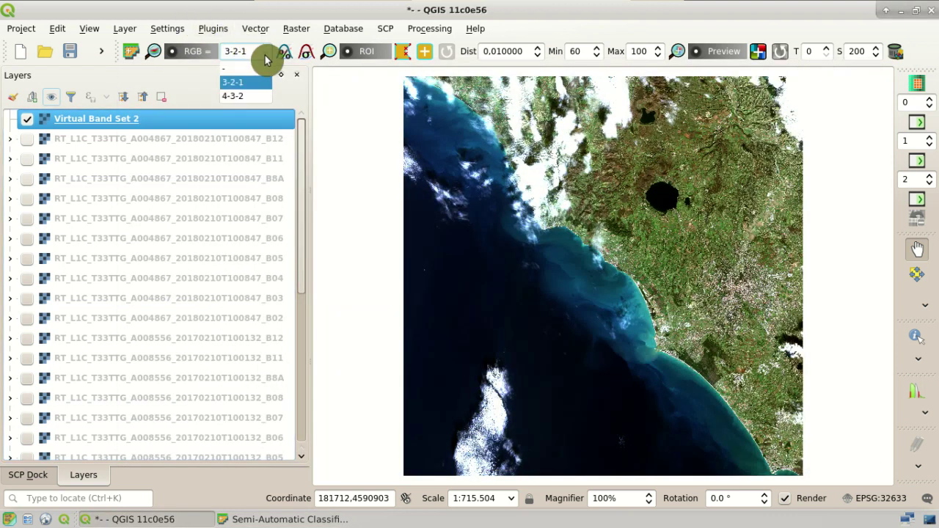
left_click(264, 70)
left_click(270, 53)
left_click(258, 79)
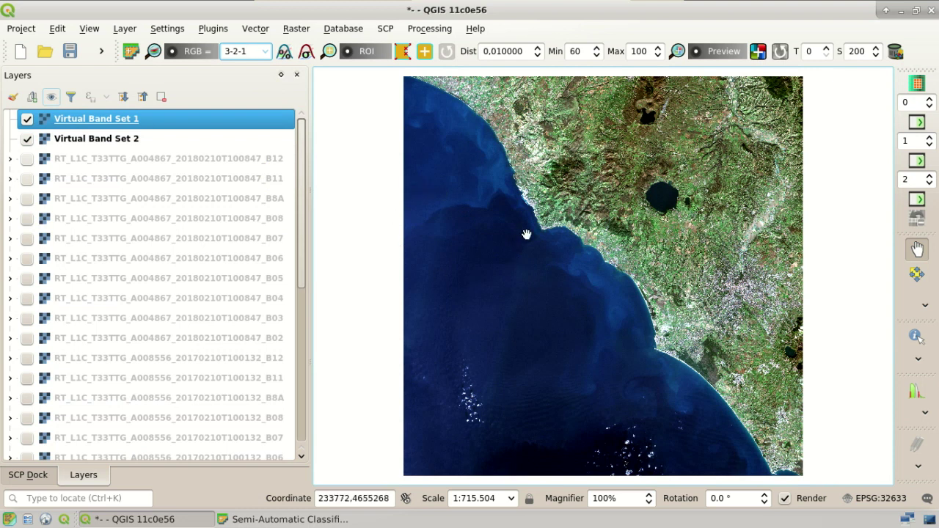
Step: Hide the Band Set 1 composite and load the cloud mask MSK_CLOUDS_B00.gml from the 2017-02-10 product folder into the map
left_click(25, 120)
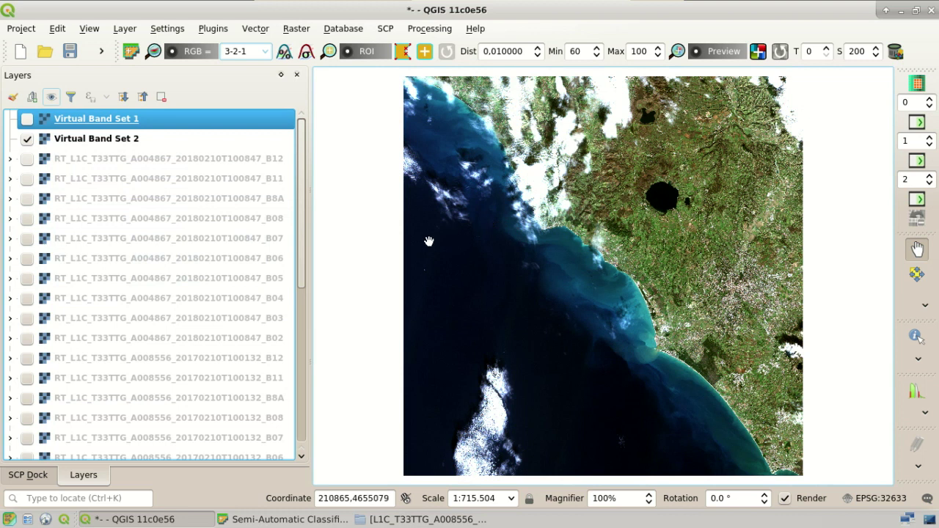
left_click(396, 520)
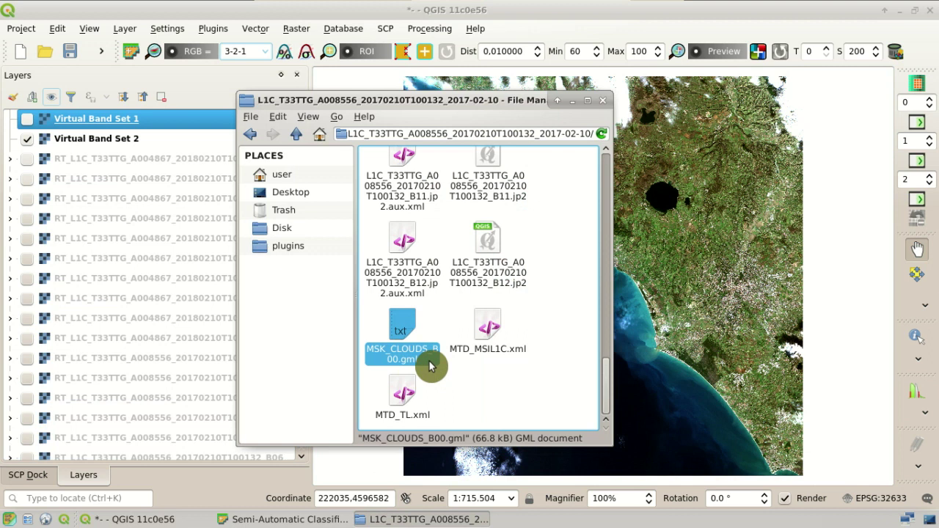
left_click_drag(408, 335, 693, 235)
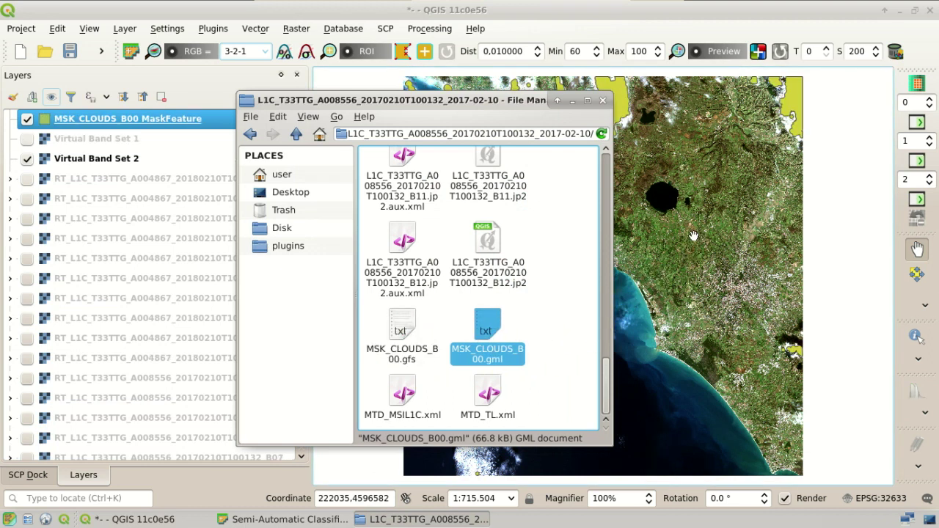
Step: Compare the MSK_CLOUDS_B00 cloud mask with the Virtual Band Set 2 composite by toggling the mask and inspecting the clouded areas up close
left_click(164, 123)
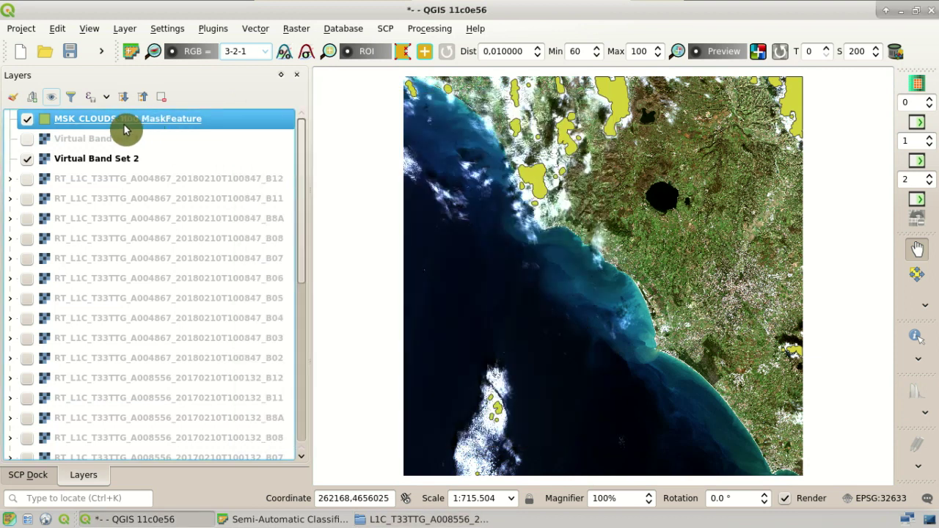
left_click(27, 119)
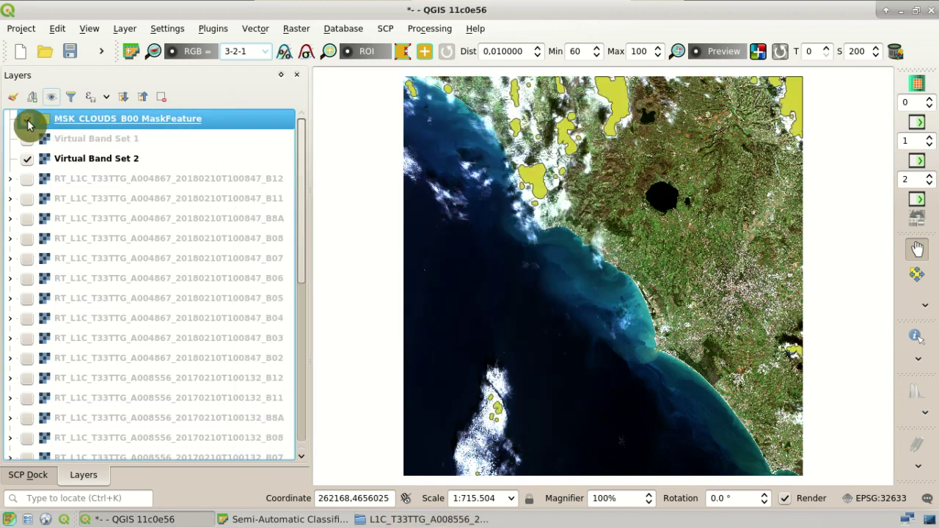
left_click(27, 122)
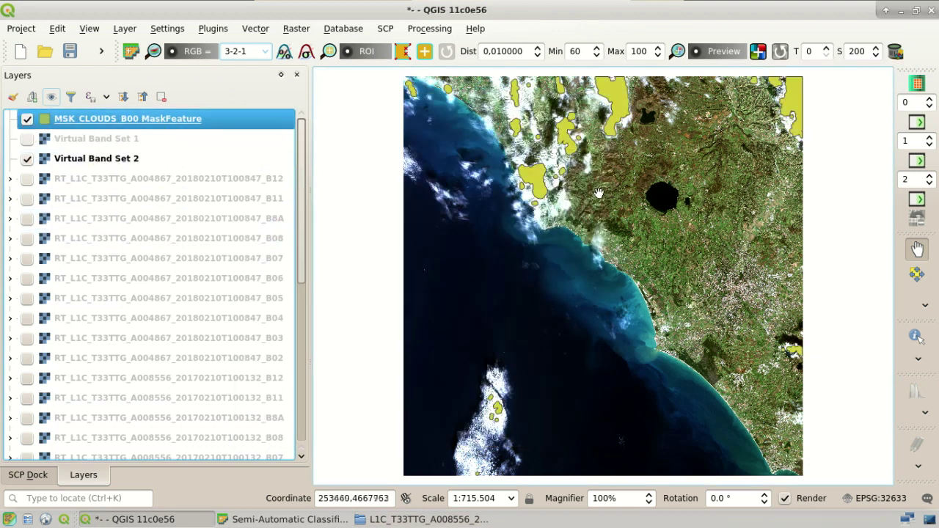
scroll(598, 109, "up", 1)
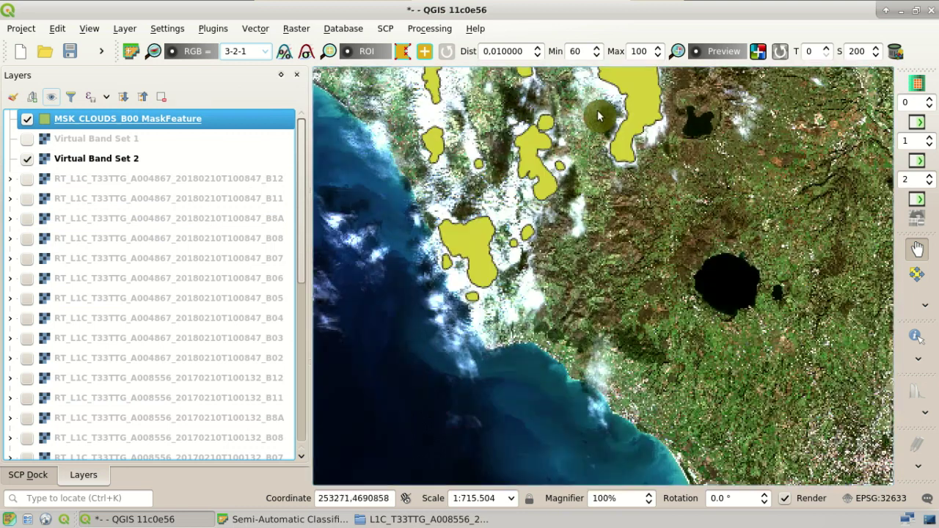
scroll(597, 110, "up", 1)
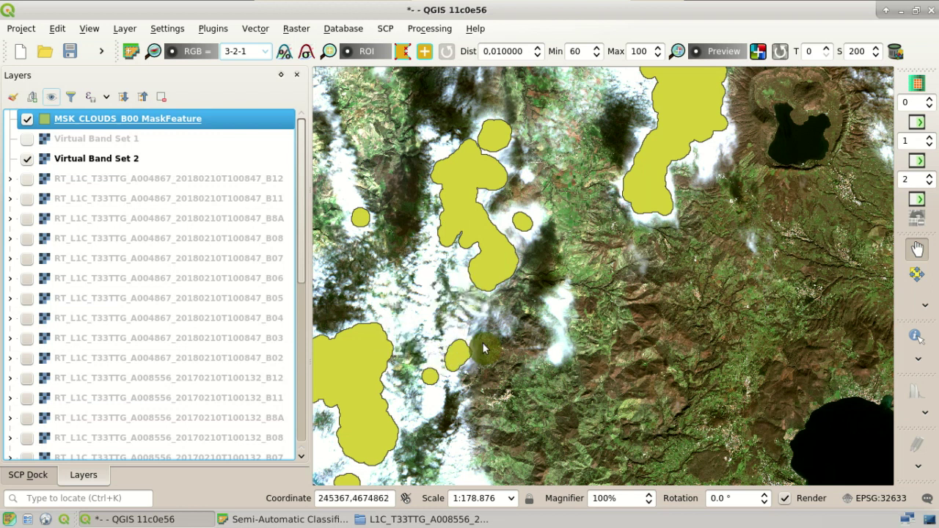
scroll(473, 331, "down", 1)
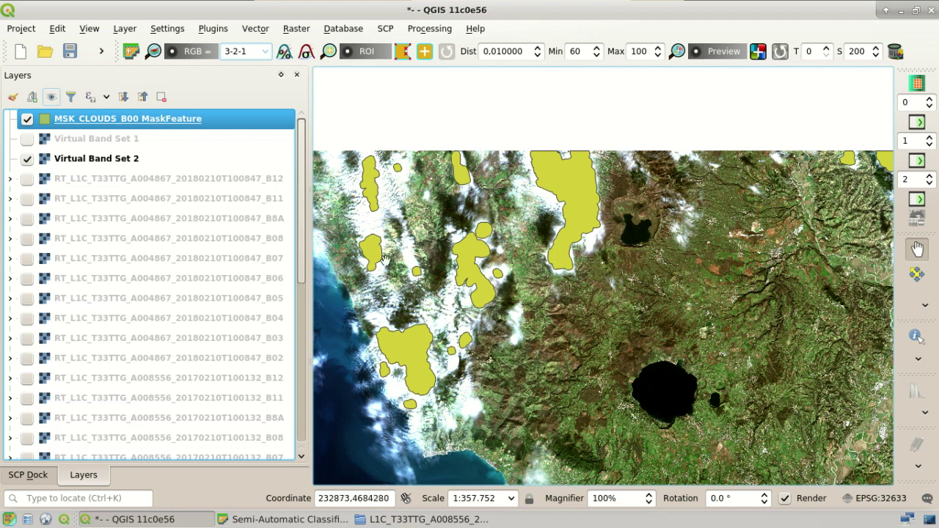
Step: Export the MSK_CLOUDS_B00 MaskFeature layer as the ESRI Shapefile clouds.shp on the Desktop, add it to the map, and hide the original mask layer
right_click(179, 124)
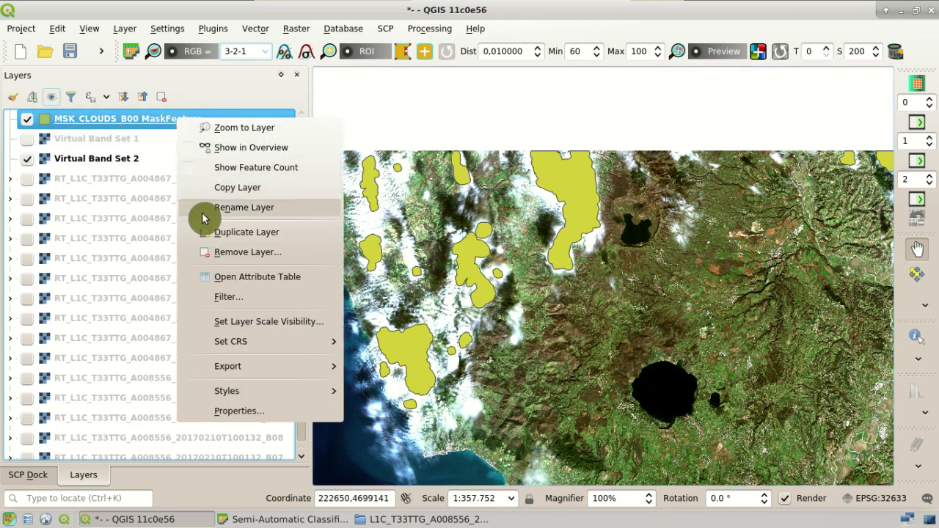
mouse_move(239, 369)
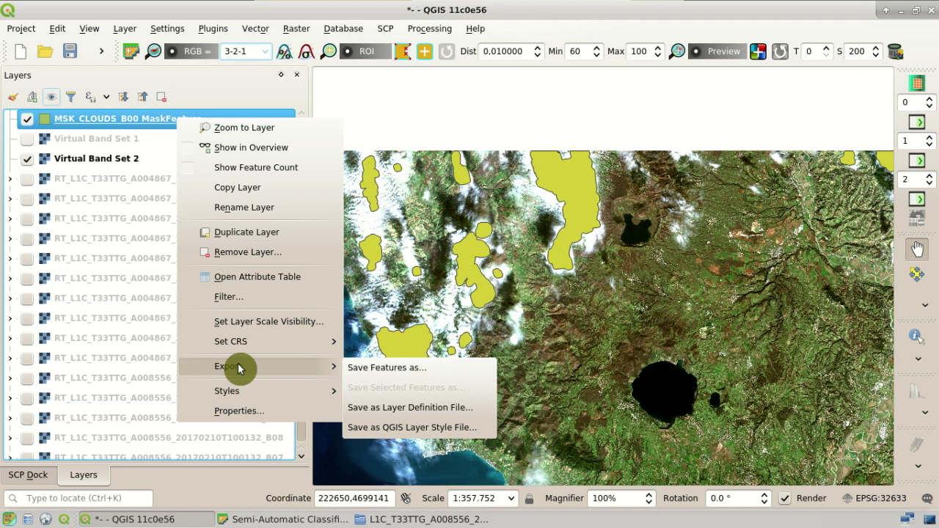
left_click(397, 368)
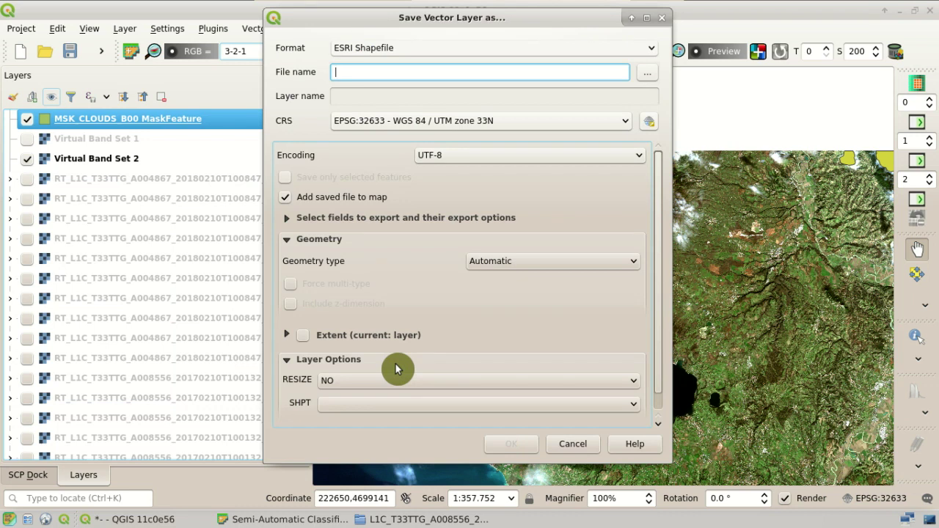
left_click(644, 82)
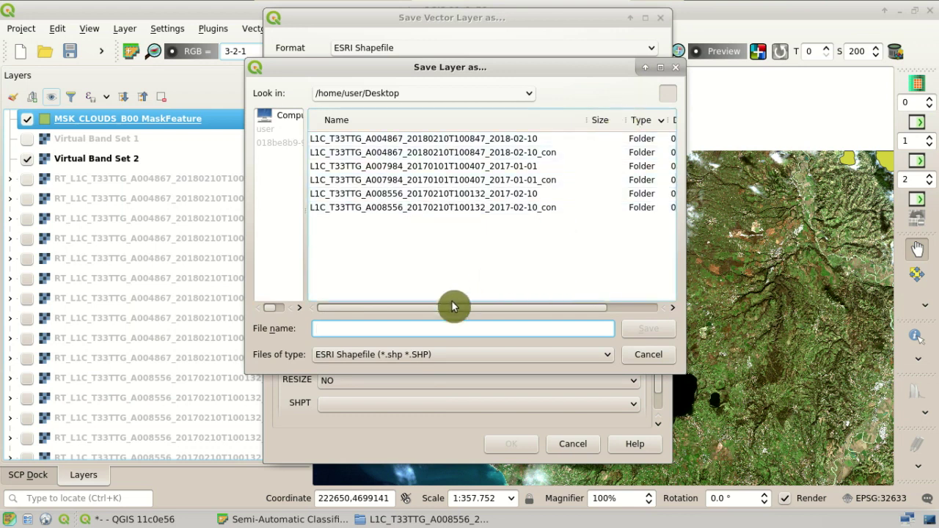
type("clo")
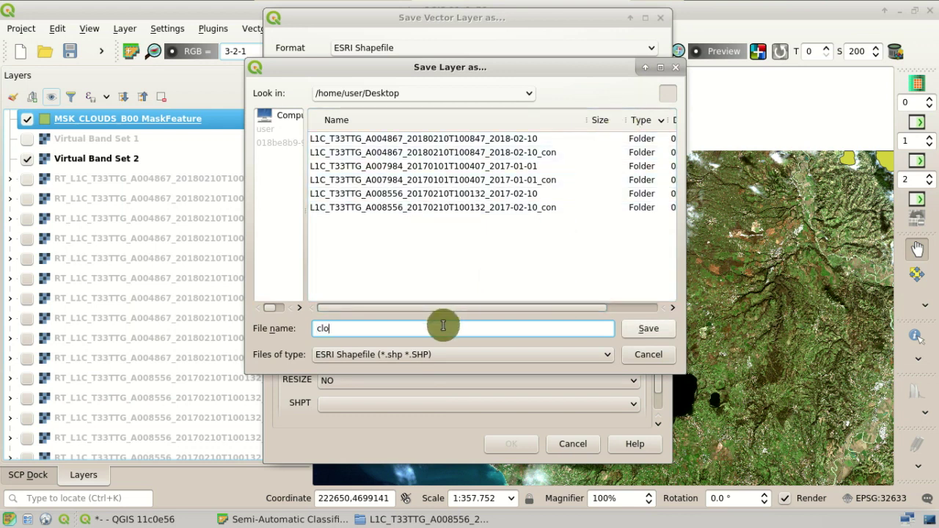
left_click(650, 331)
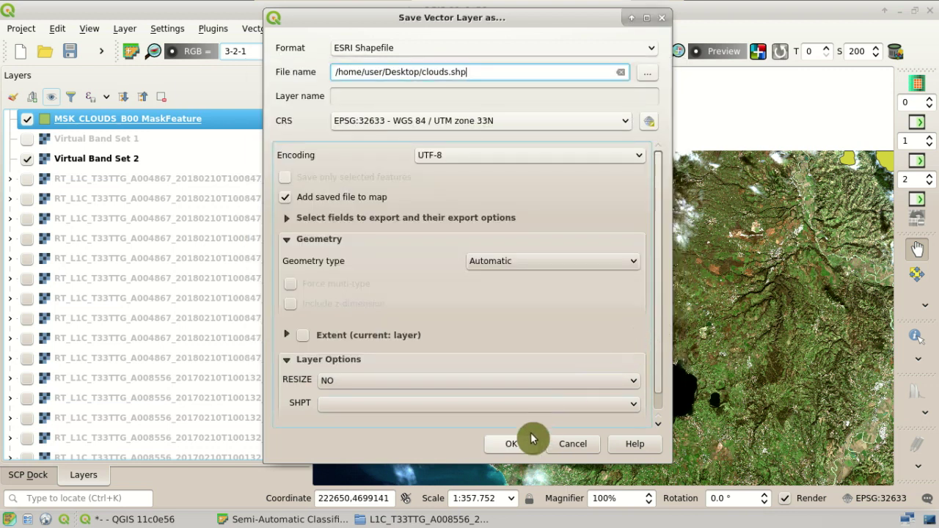
left_click(520, 443)
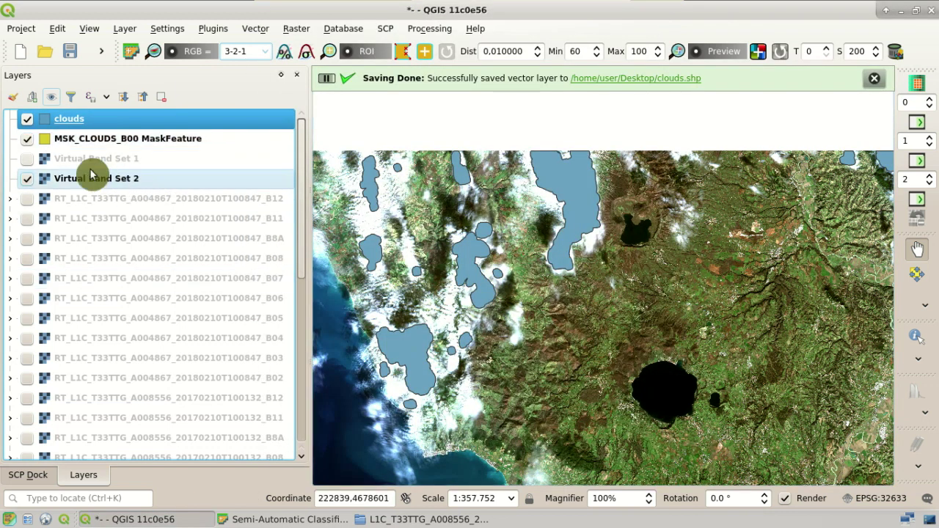
left_click(27, 141)
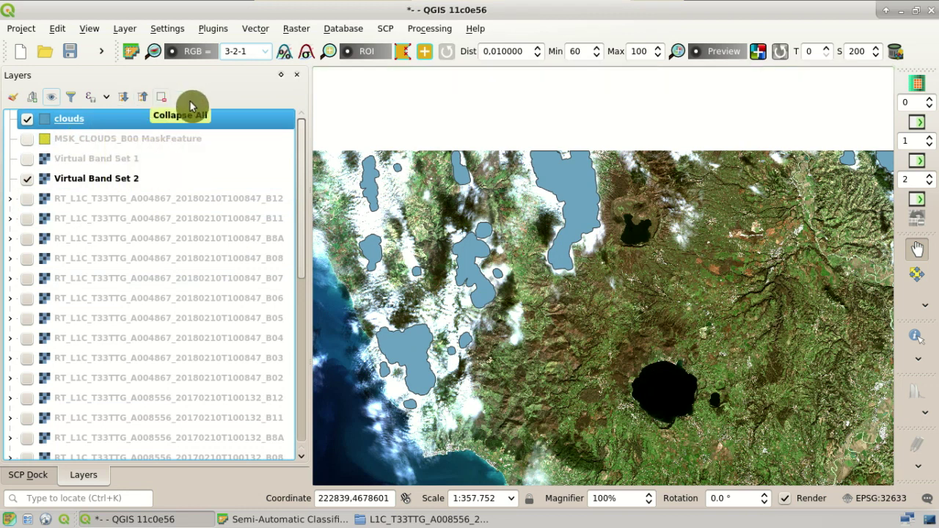
Step: Set up the SCP Vector to raster conversion with the clouds layer as the vector and a constant value of 1
left_click(386, 29)
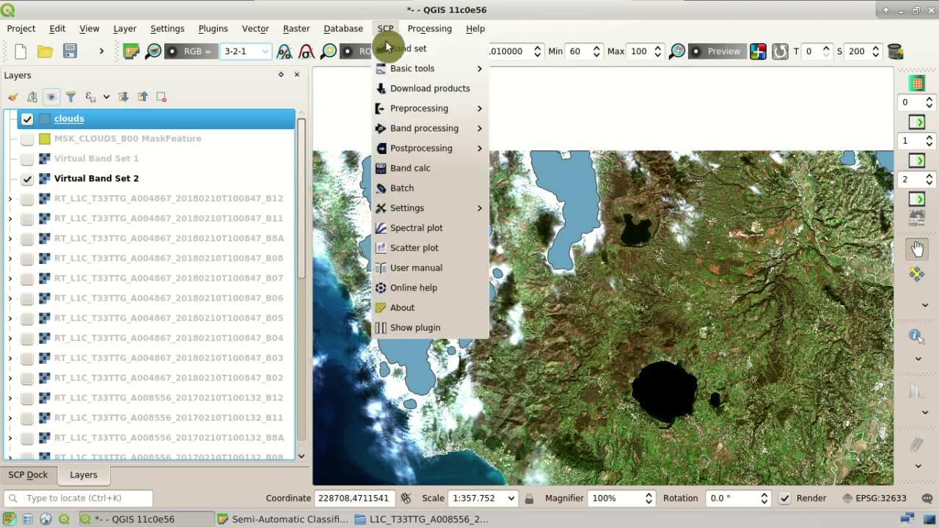
mouse_move(380, 110)
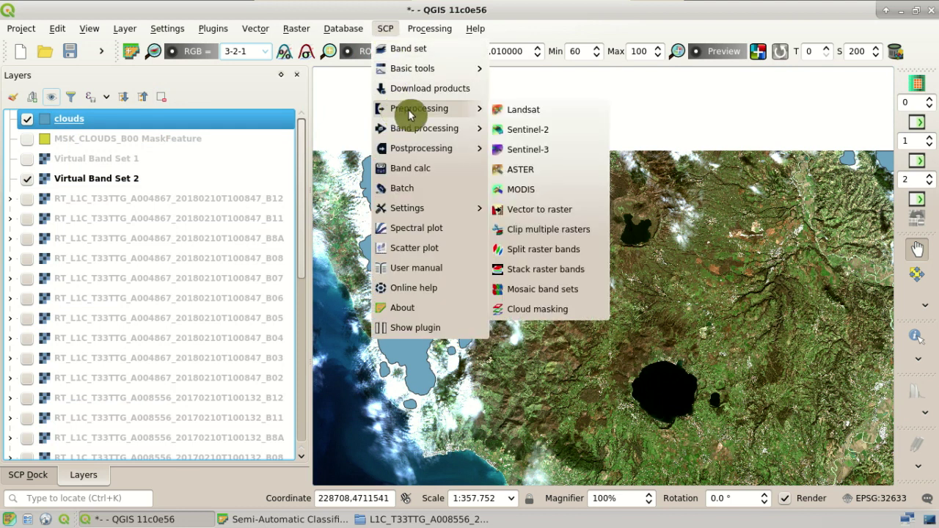
left_click(574, 212)
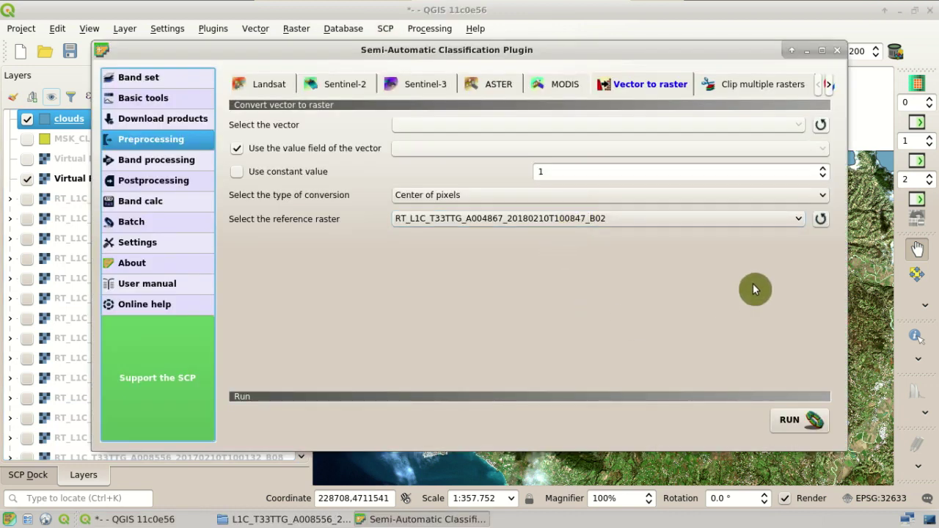
left_click(820, 126)
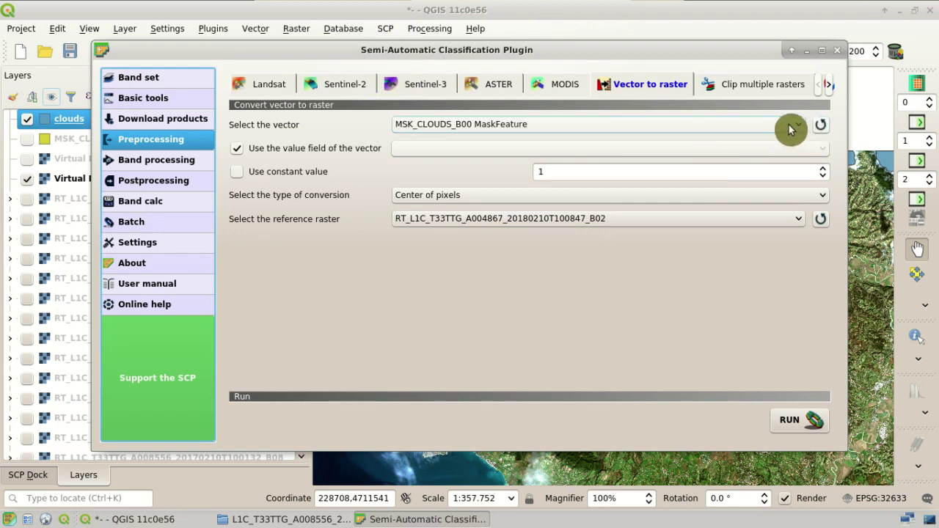
left_click(790, 129)
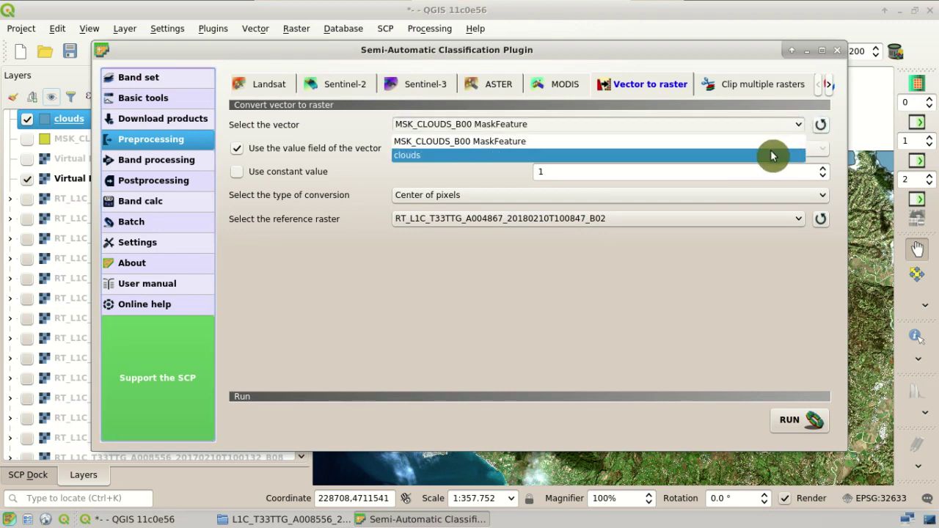
left_click(770, 155)
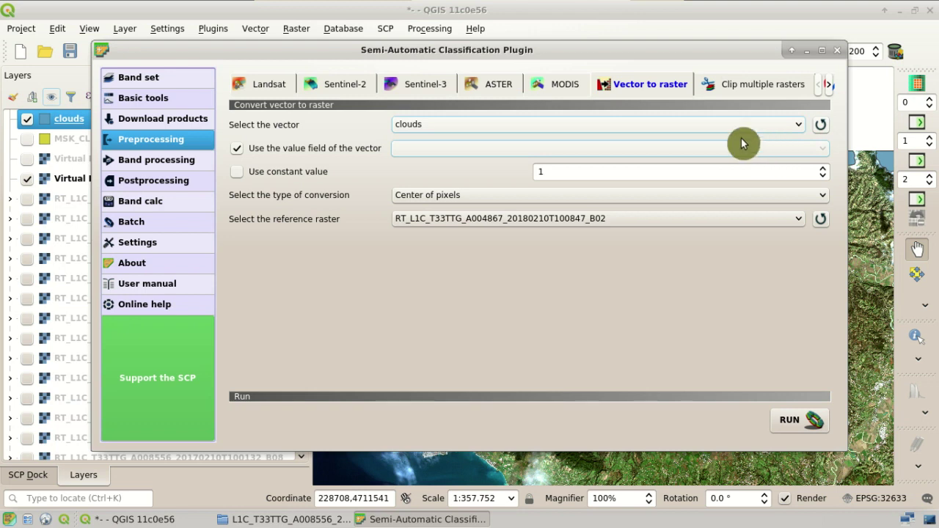
left_click(272, 171)
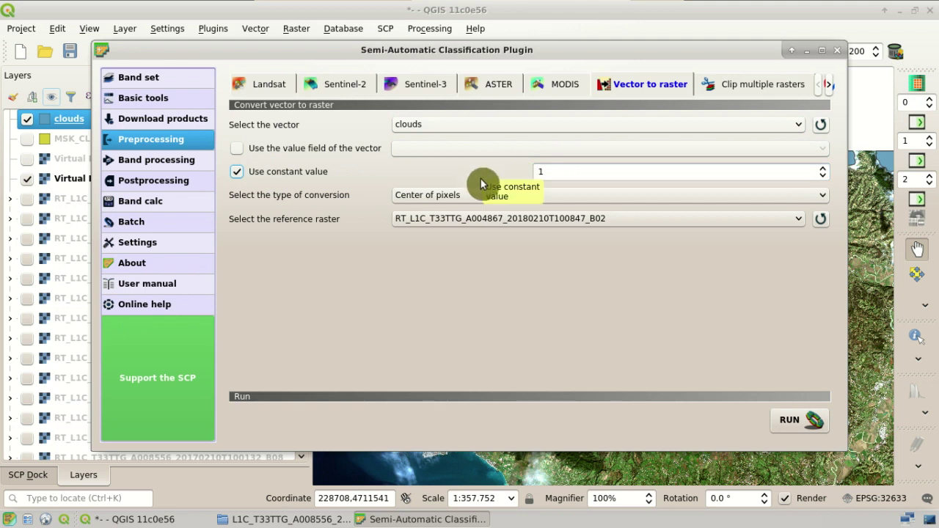
Step: Use RT_L1C_T33TTG_A004867_20180210T100847_B02 as the reference raster and run the conversion, saving the output as mask on the Desktop
left_click(796, 222)
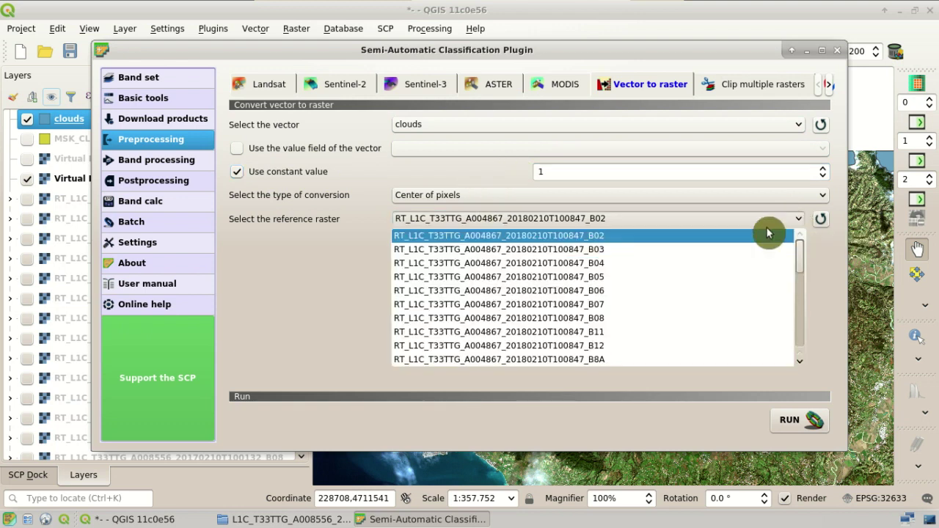
left_click(594, 235)
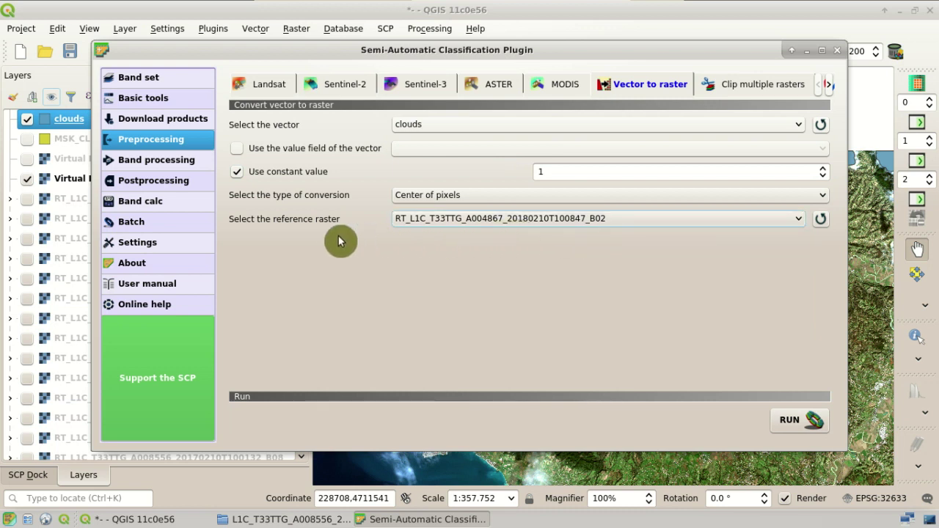
left_click(783, 422)
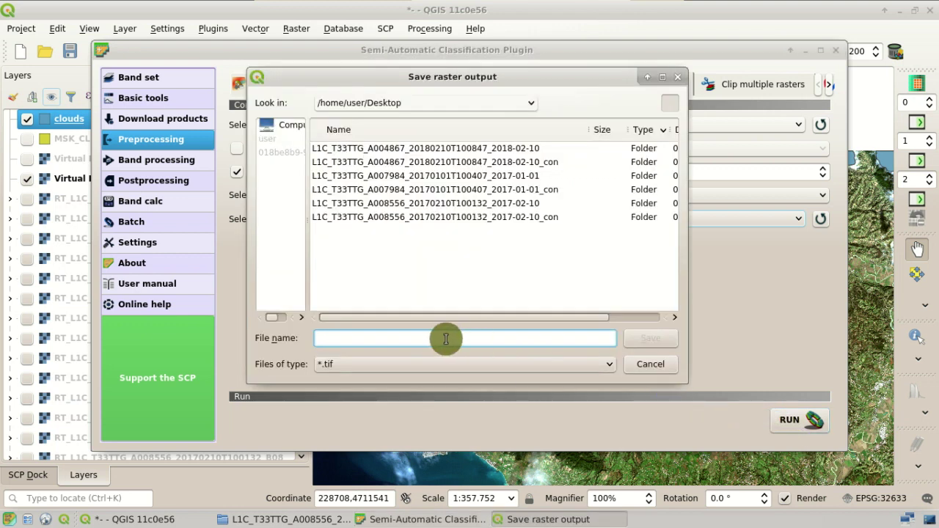
type("mask")
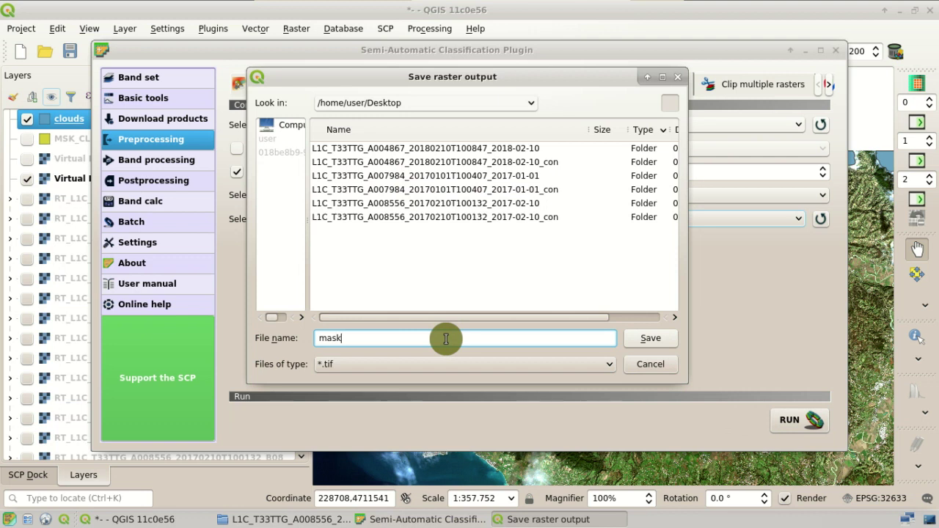
left_click(655, 344)
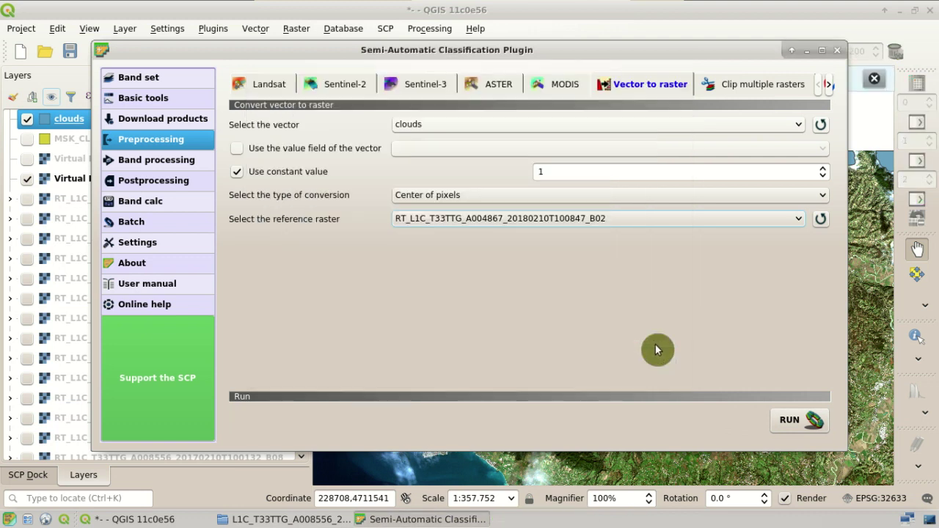
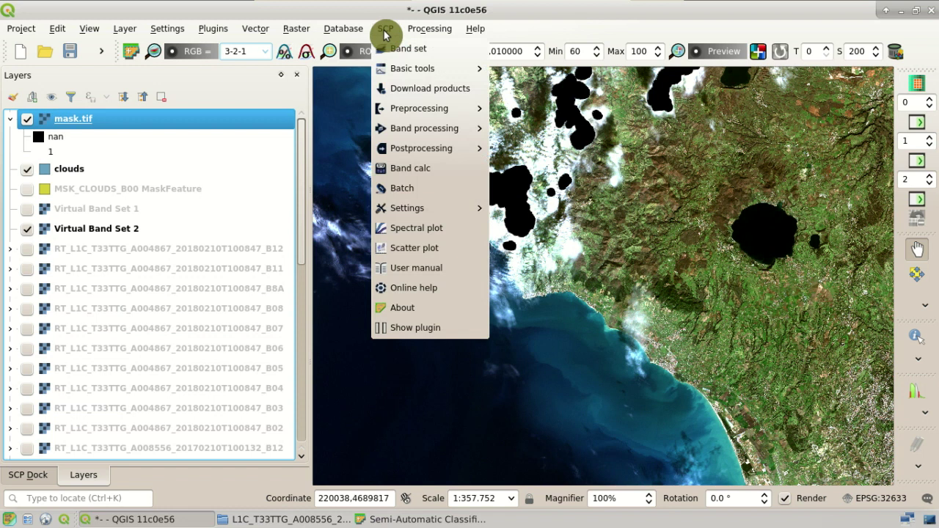
Step: Set up the SCP Edit raster tool with mask.tif as the input raster and a constant value of 1 for ROI polygons
mouse_move(399, 154)
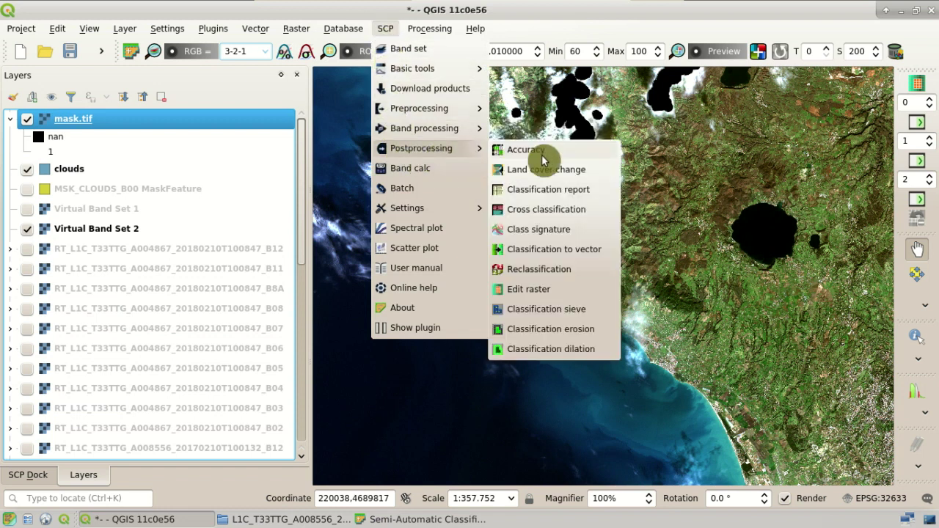
left_click(564, 288)
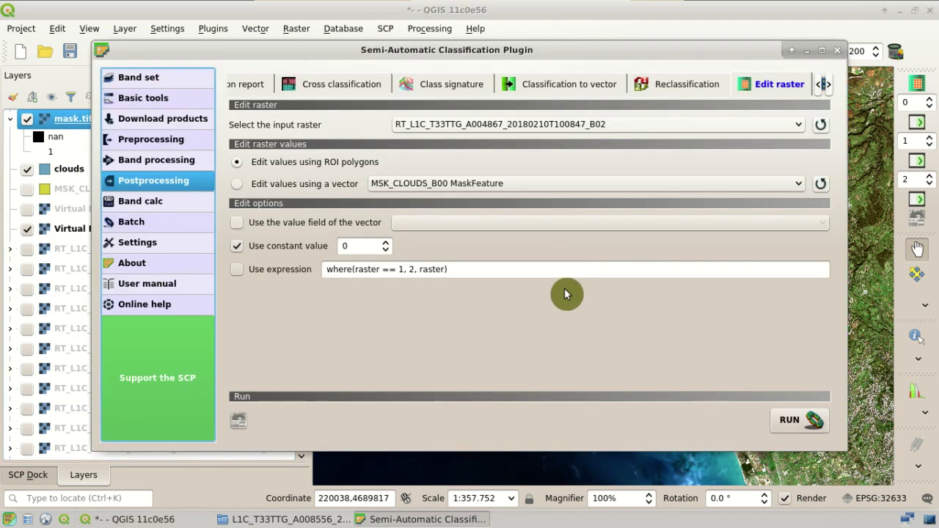
left_click(784, 127)
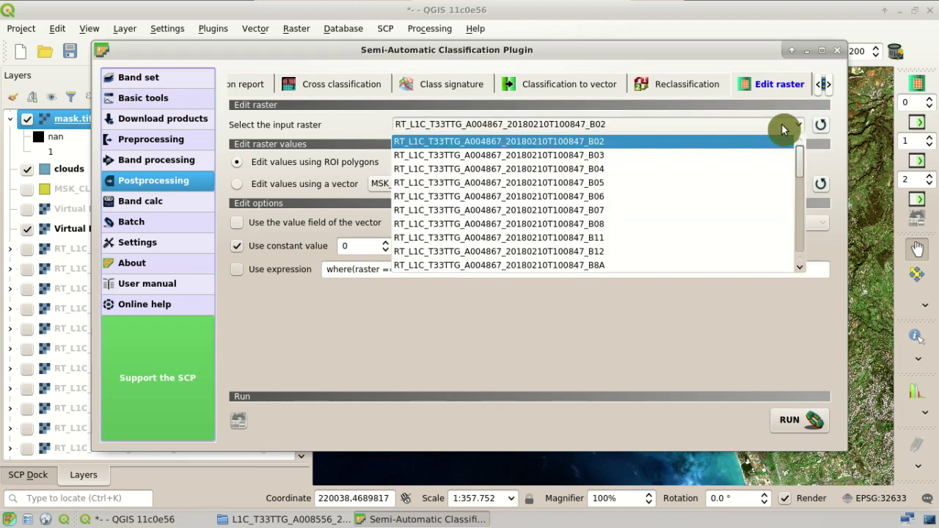
left_click_drag(798, 162, 786, 274)
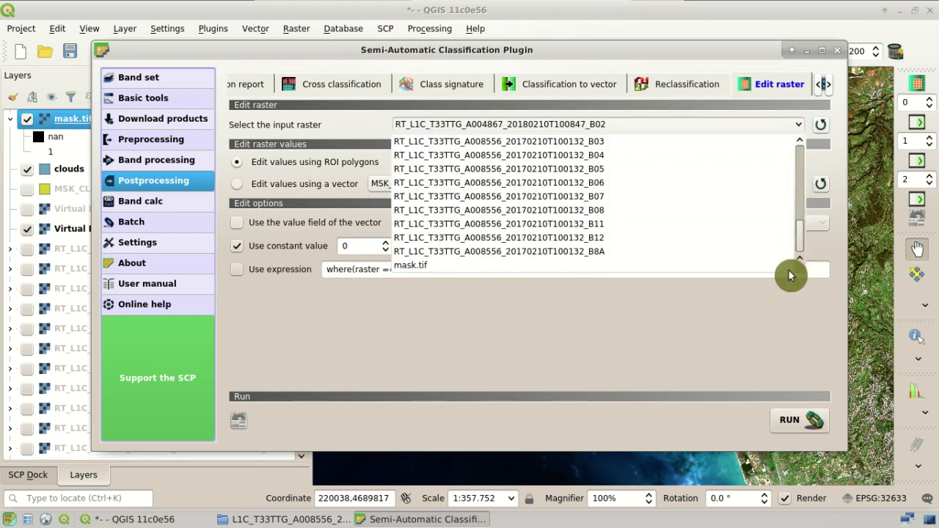
left_click(742, 268)
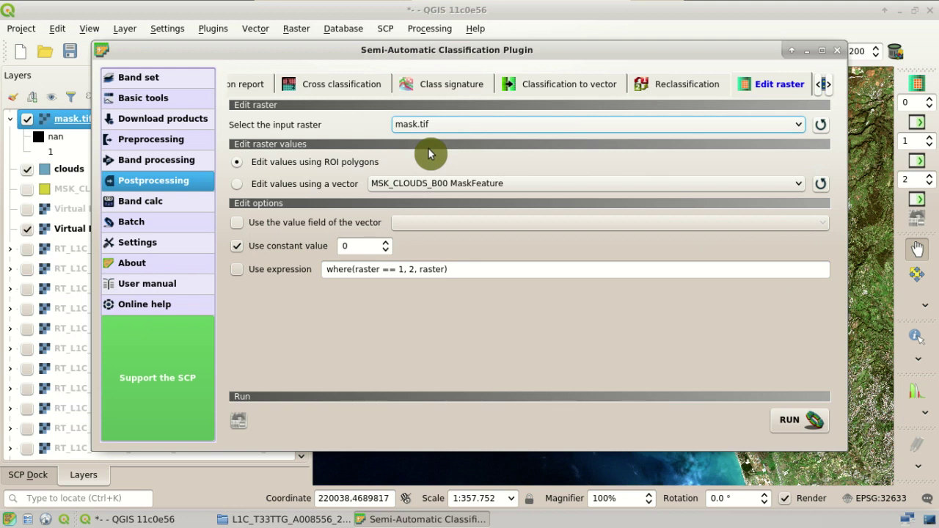
left_click(385, 243)
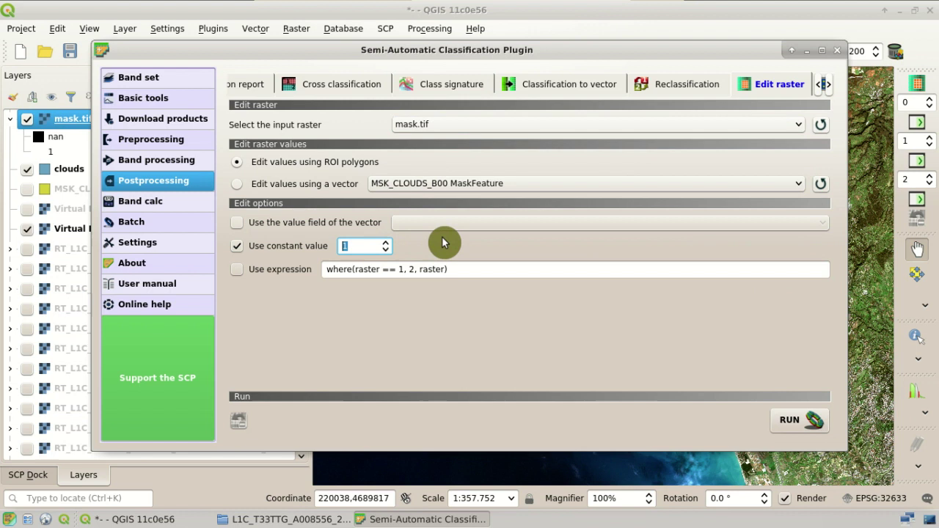
Step: Draw a manual ROI polygon around the large cloud area over the northern coast, following its seaward and inland edges
left_click(495, 24)
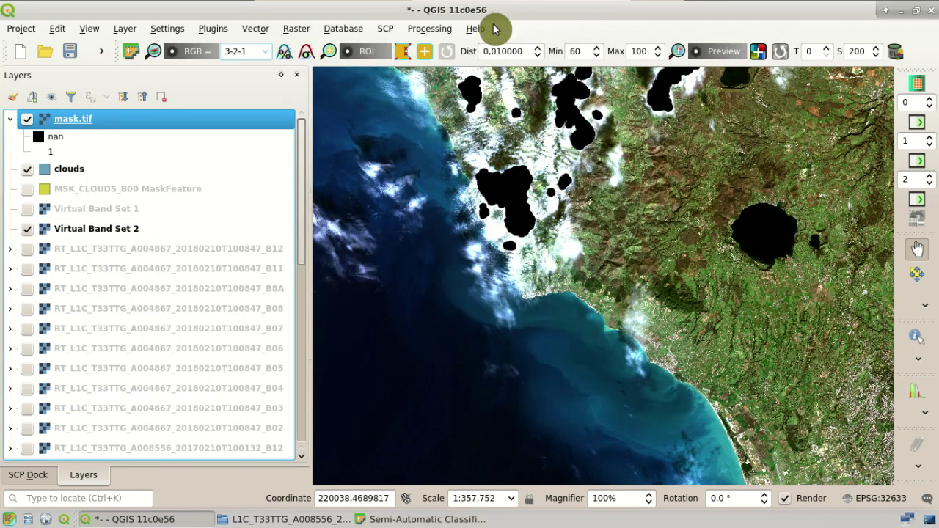
left_click(403, 53)
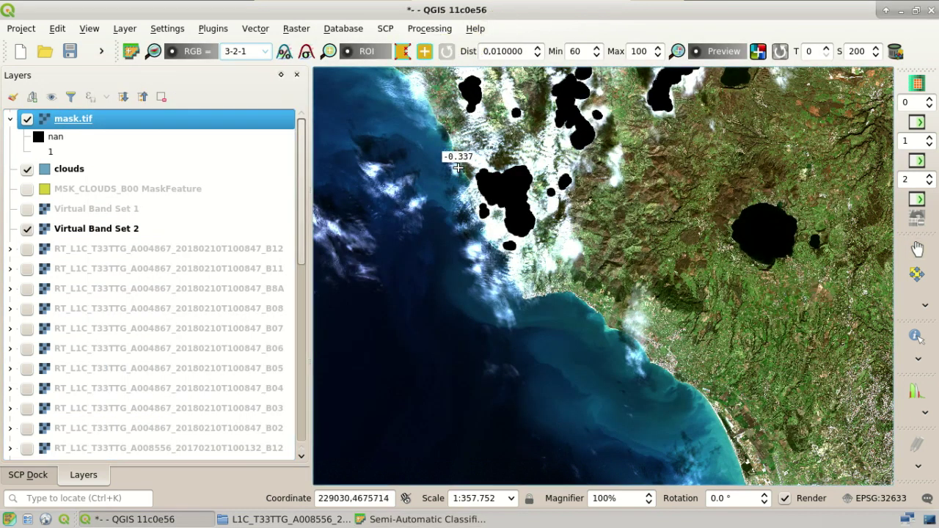
left_click(444, 153)
left_click(456, 233)
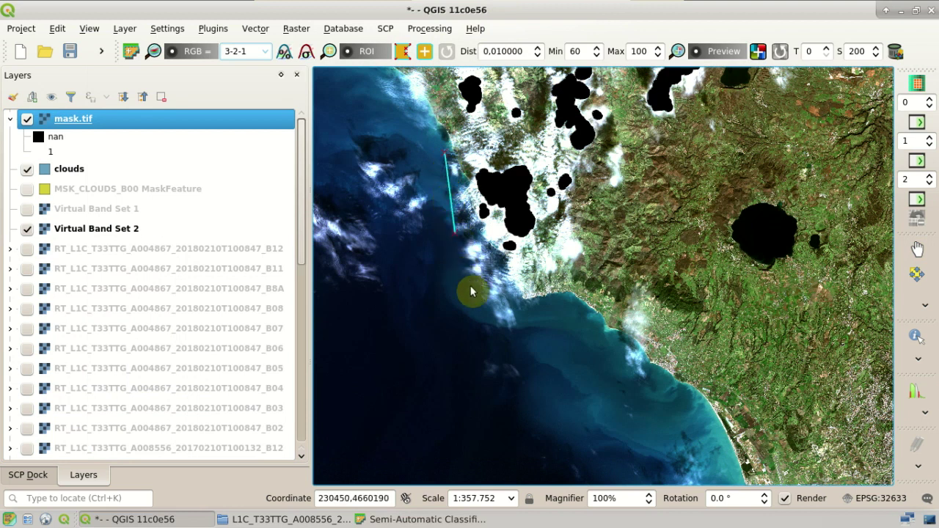
left_click(491, 323)
left_click(553, 304)
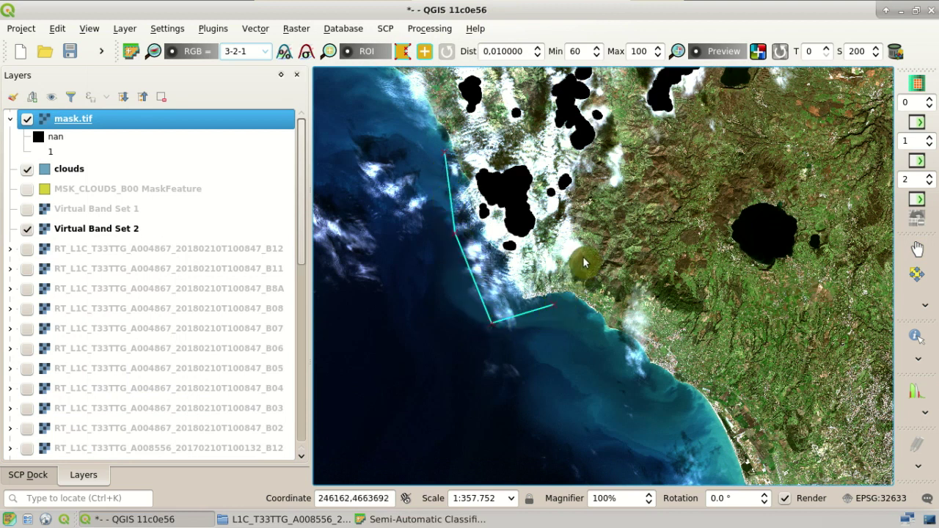
left_click(581, 257)
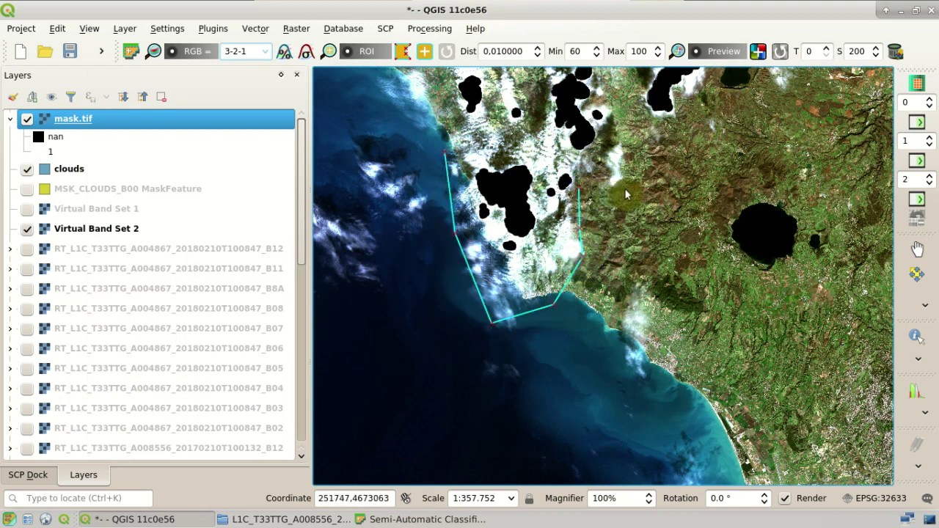
right_click(402, 77)
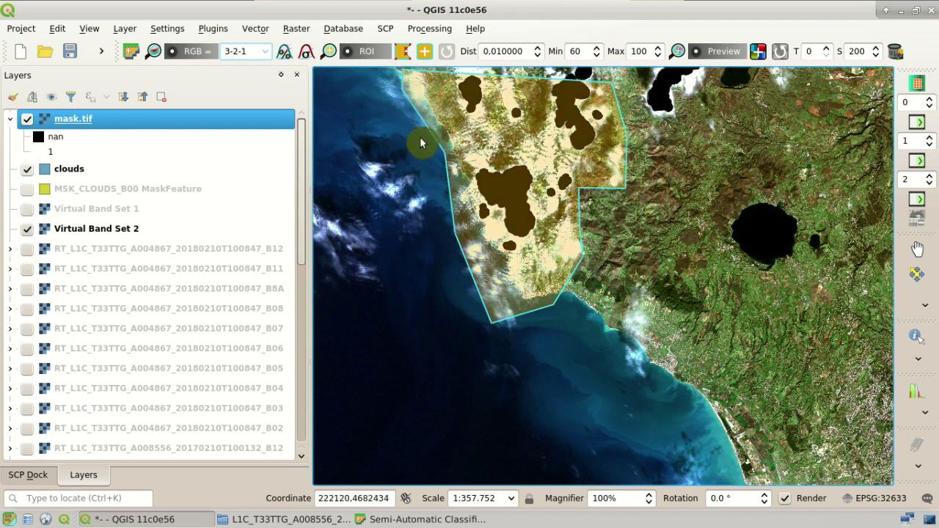
Step: Run the raster edit on mask.tif to write the constant value 1 inside the ROI polygon, and return to the map
left_click(443, 518)
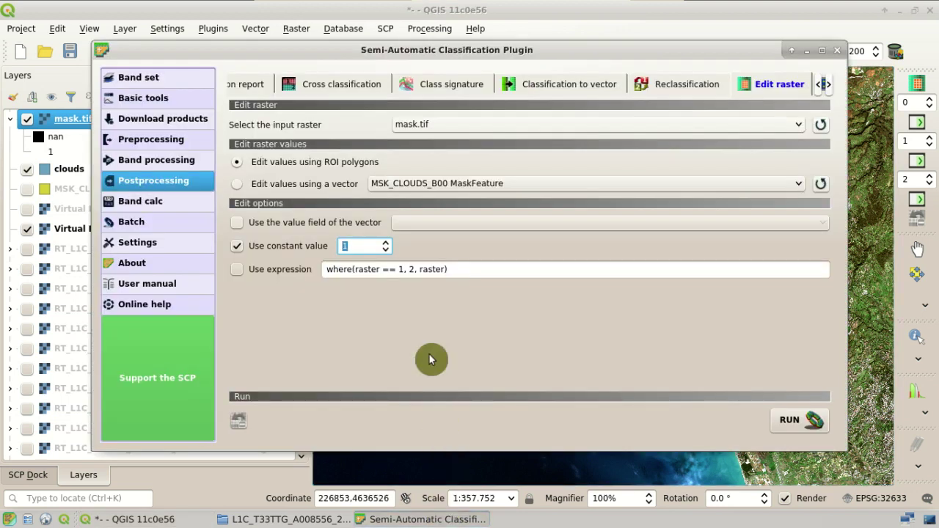
double_click(360, 256)
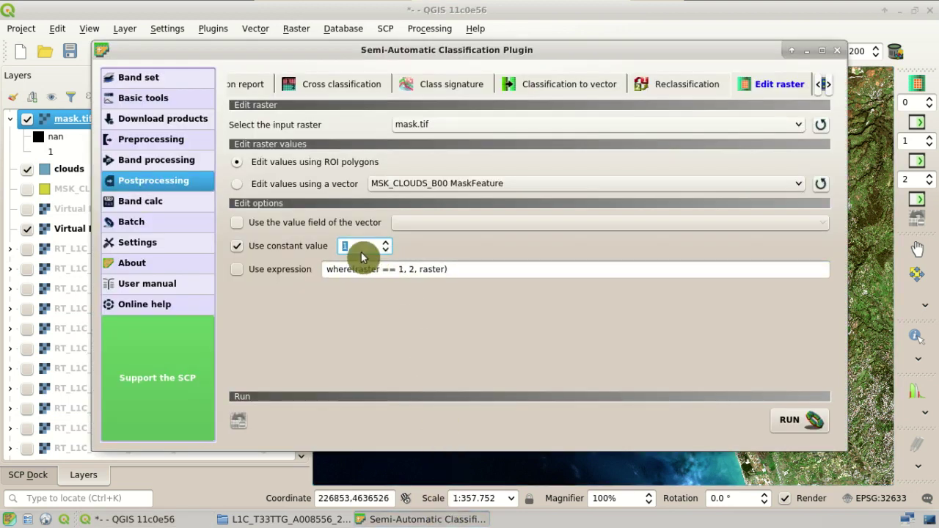
left_click(790, 423)
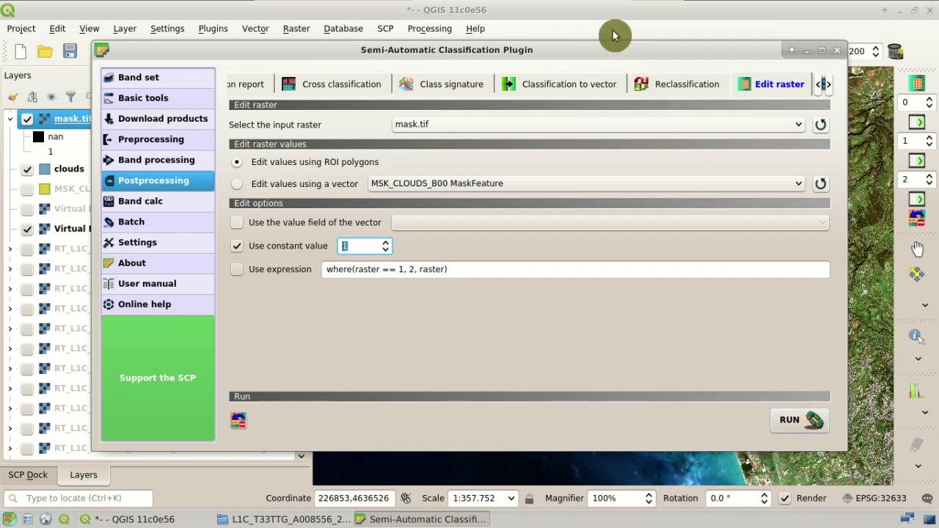
left_click(611, 34)
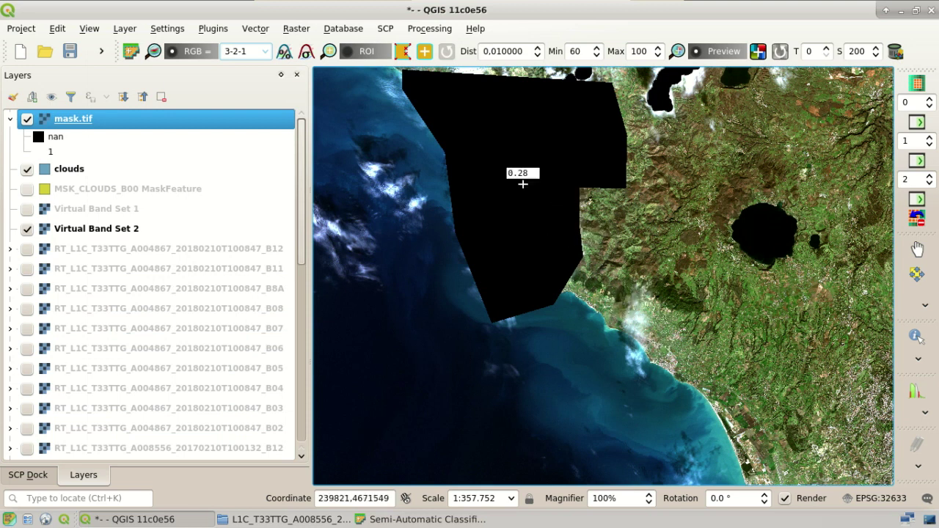
Step: Draw a second ROI polygon around the small cloud on the coast southeast of the edited area and apply the constant value 1 to mask.tif
left_click(402, 50)
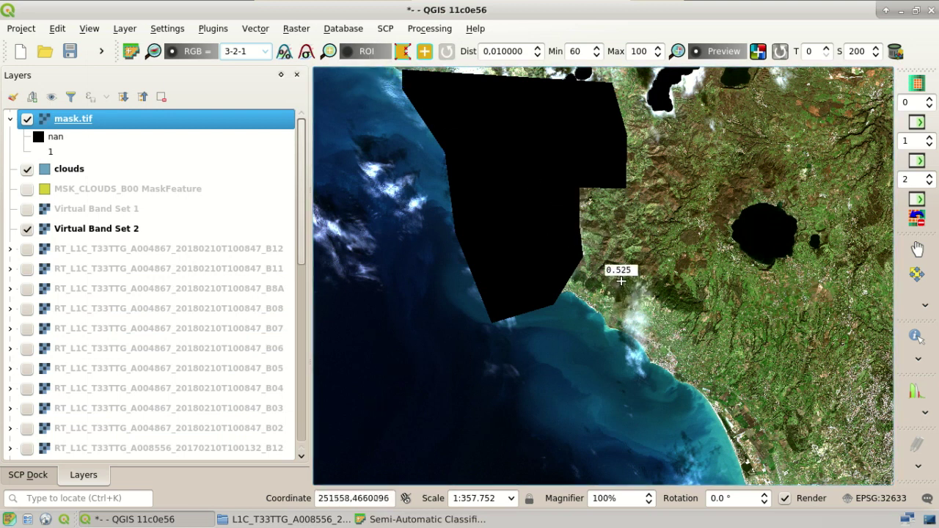
left_click(611, 350)
left_click(634, 385)
left_click(651, 375)
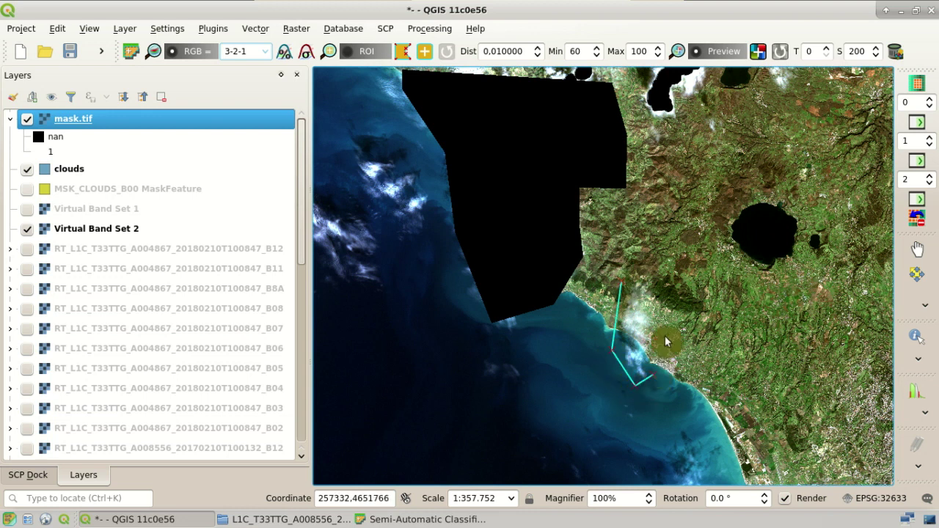
left_click(661, 280)
right_click(635, 266)
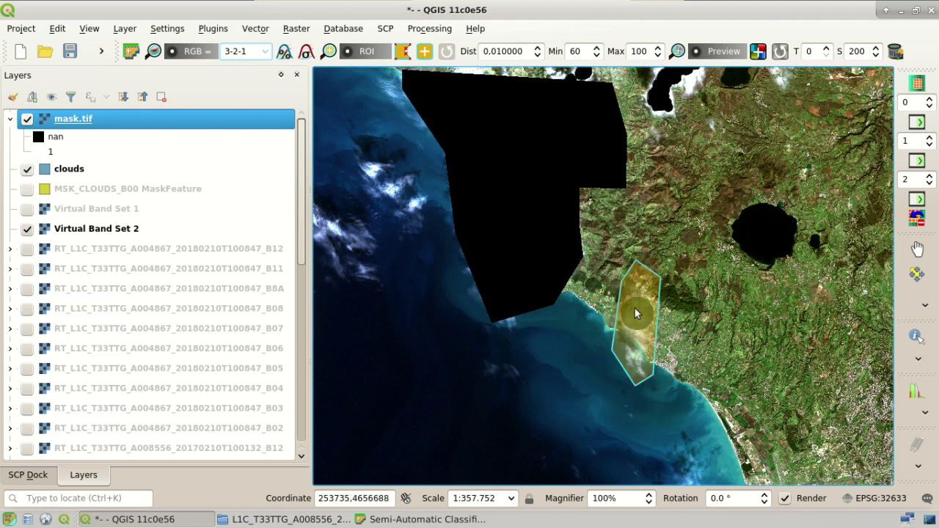
left_click(450, 521)
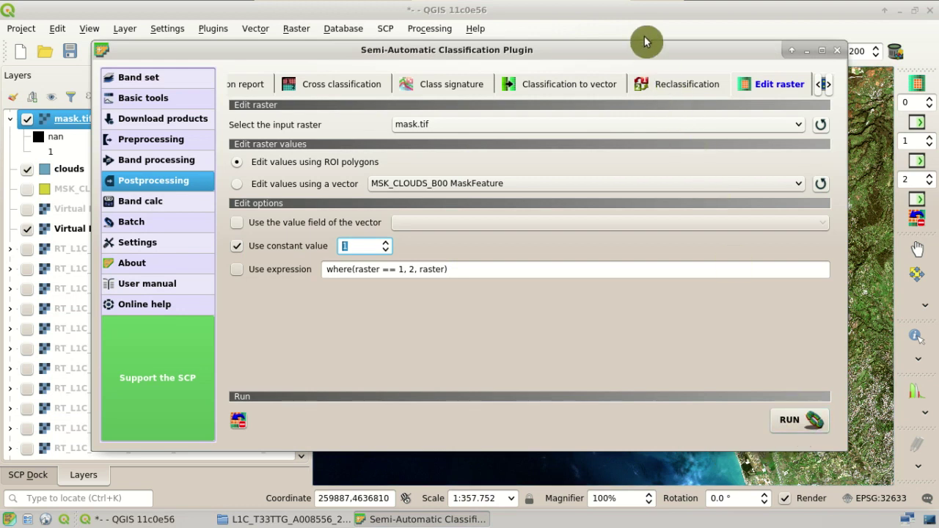
left_click(589, 35)
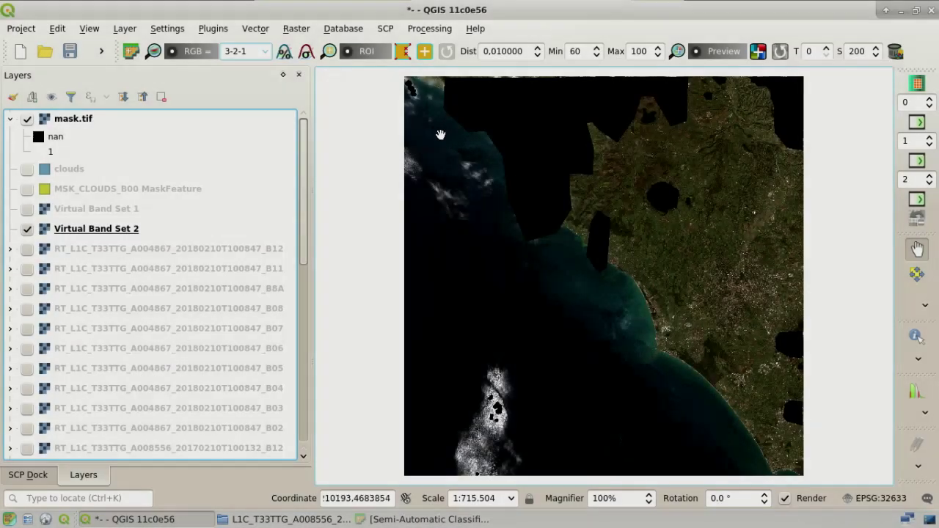
Step: Open the SCP Cloud masking tool and set band set 2, containing the 2017-02-10 bands, as the input
left_click(386, 28)
mouse_move(461, 112)
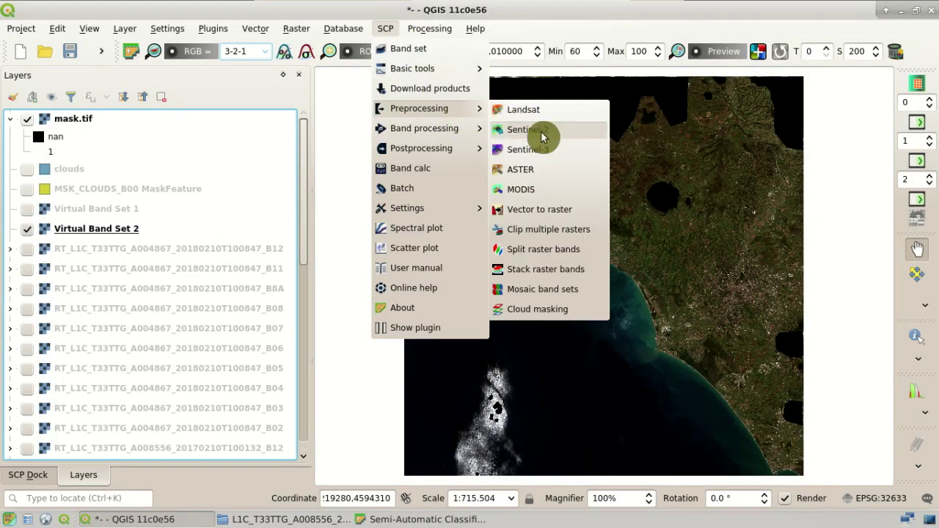
left_click(596, 316)
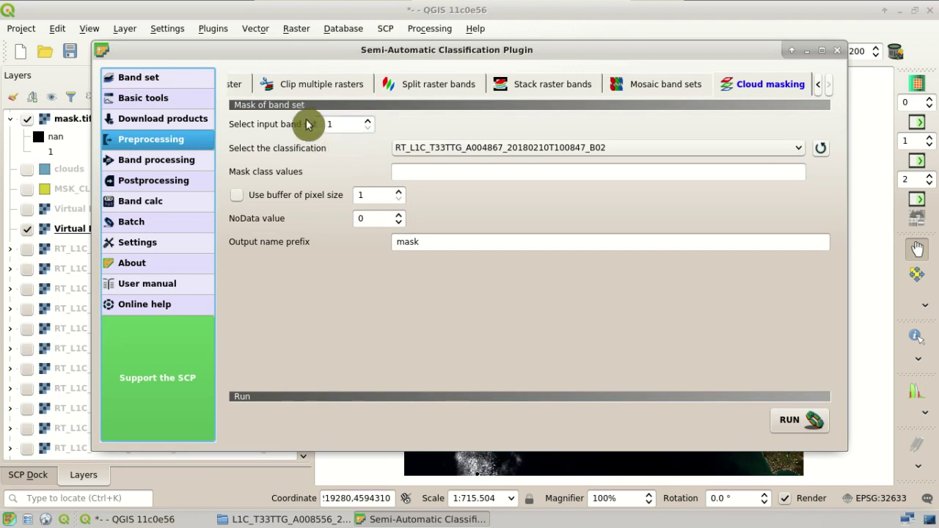
left_click(183, 82)
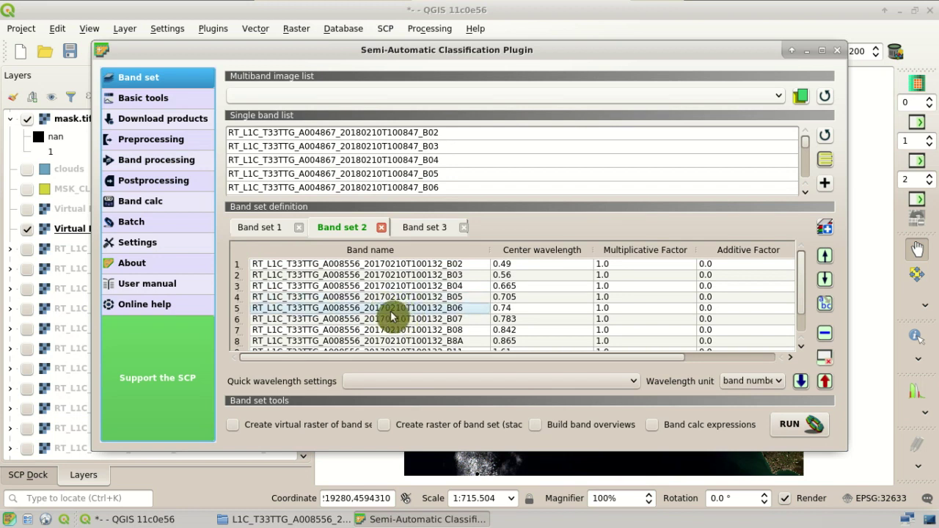
left_click(193, 138)
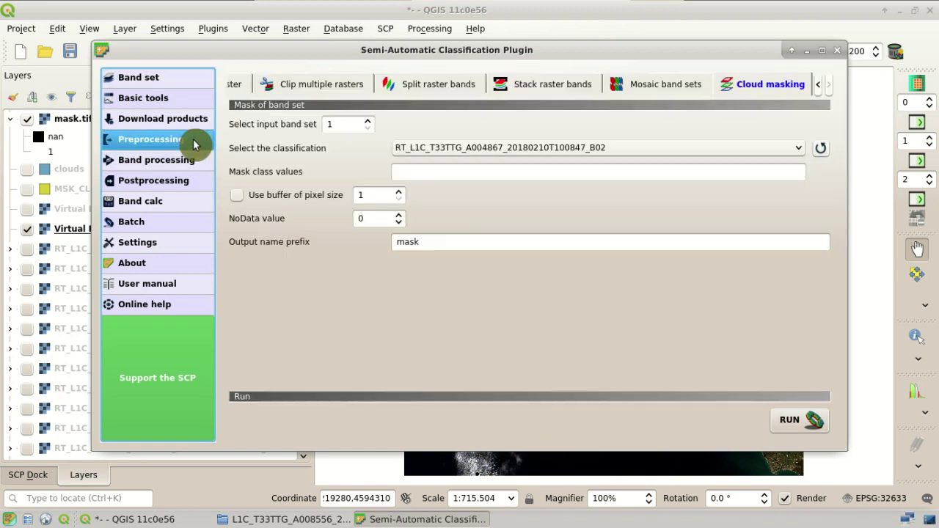
left_click(368, 122)
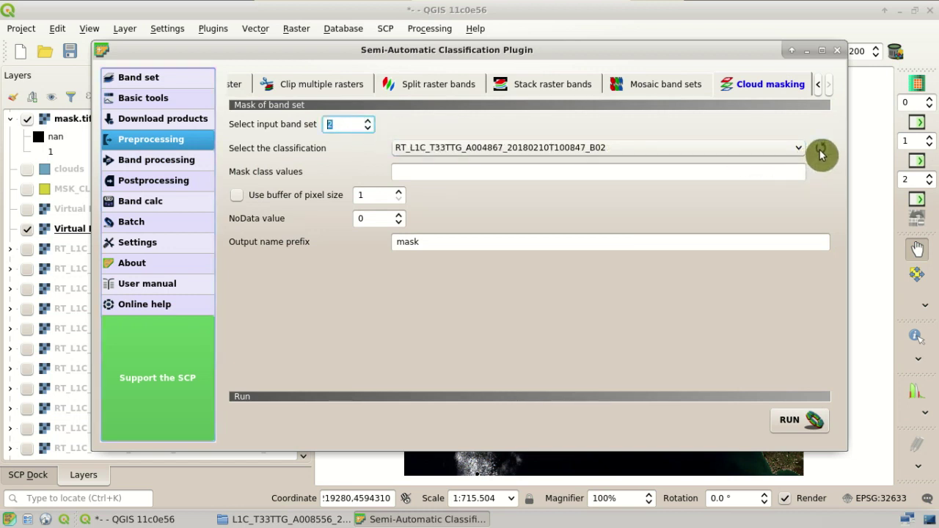
Step: Select mask.tif as the cloud masking classification and set the mask class value to 1
left_click(790, 148)
left_click_drag(797, 182, 792, 282)
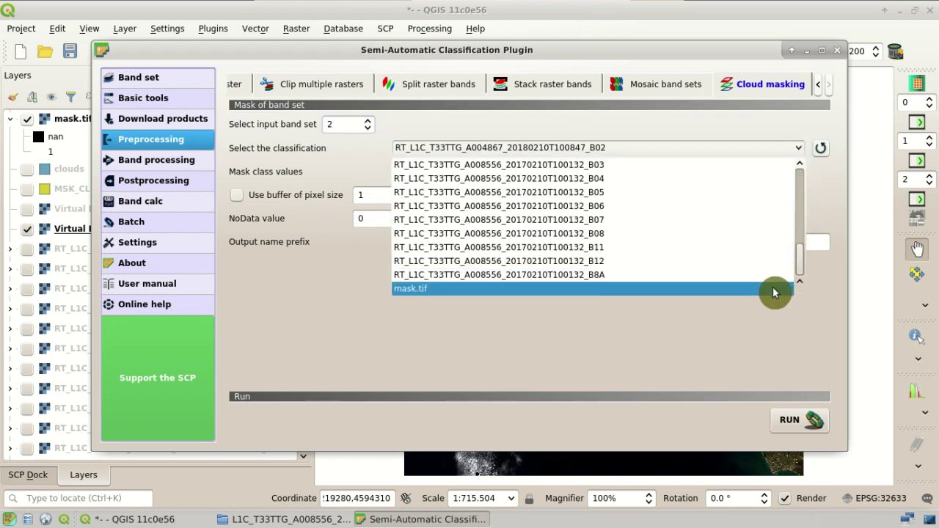
left_click(772, 291)
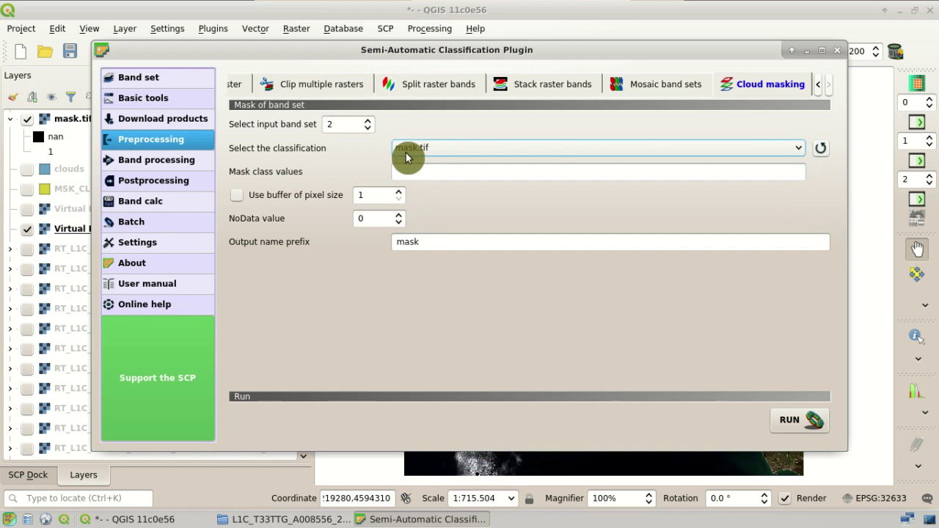
left_click(451, 172)
left_click(453, 172)
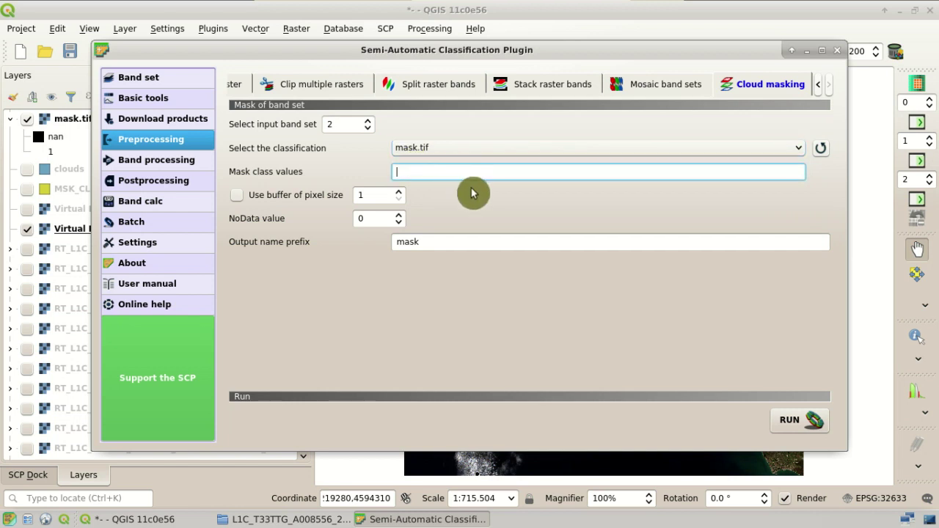
type("1")
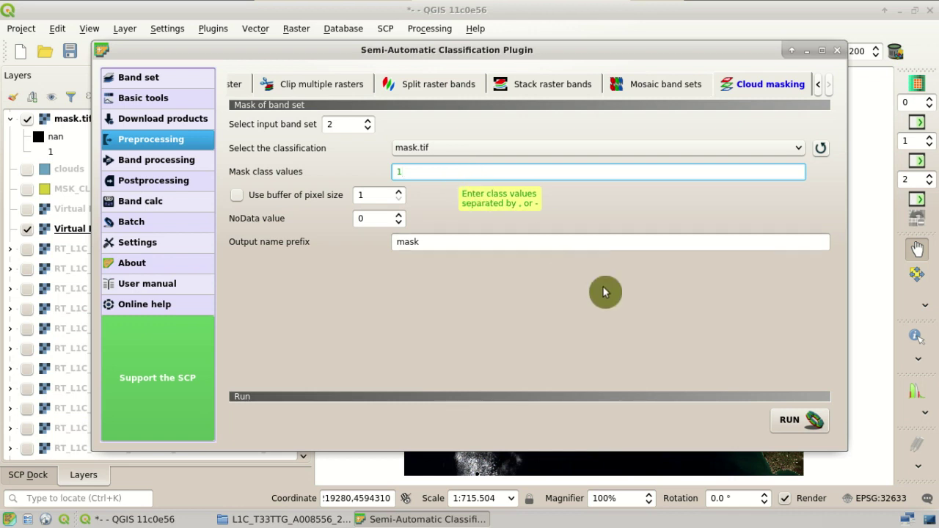
Step: Run the cloud masking with a new Desktop folder named masked as the output directory
left_click(800, 424)
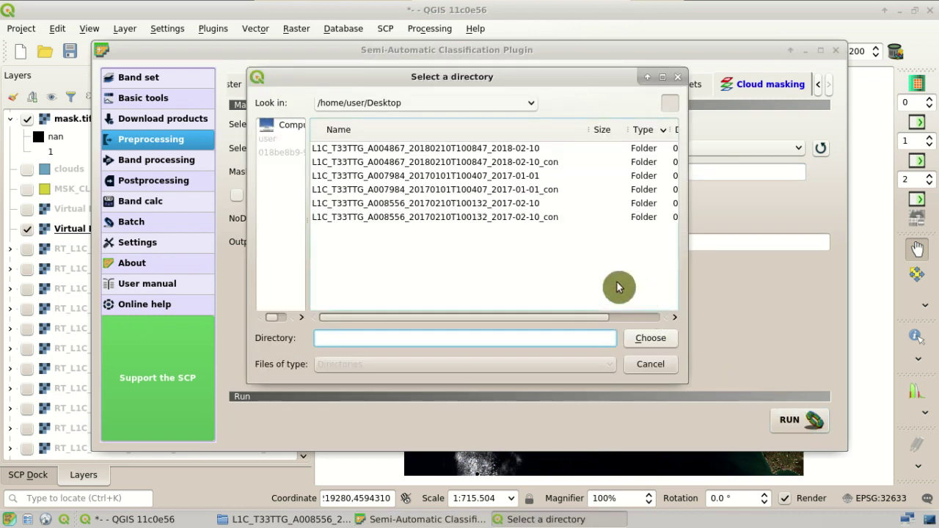
right_click(571, 262)
left_click(597, 289)
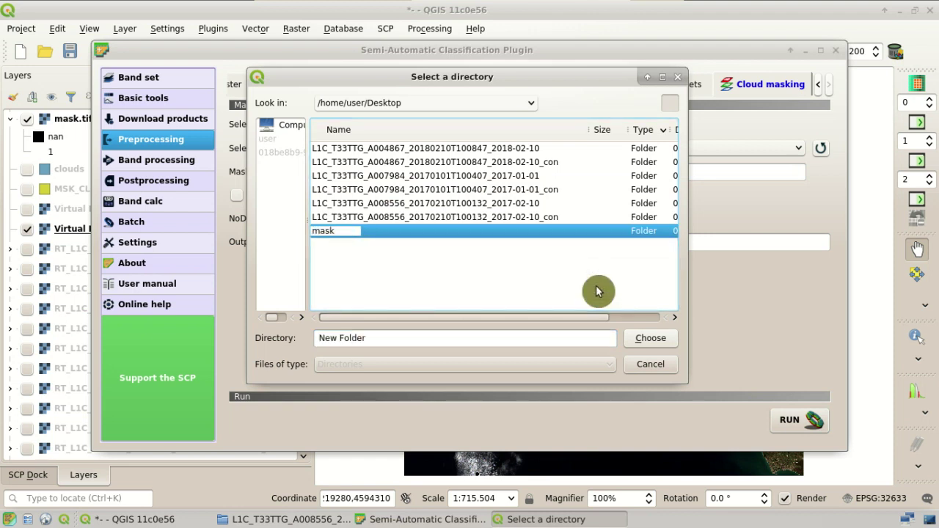
type("masked")
key("Return")
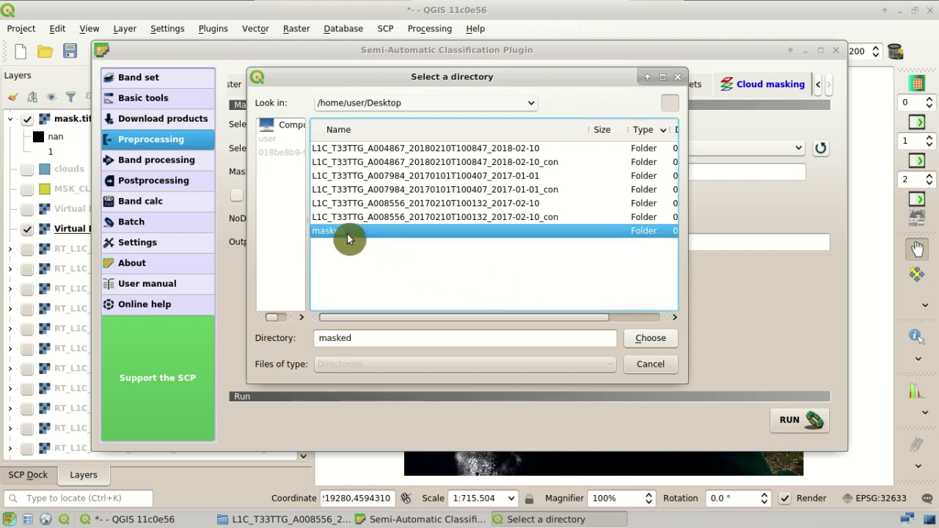
double_click(347, 233)
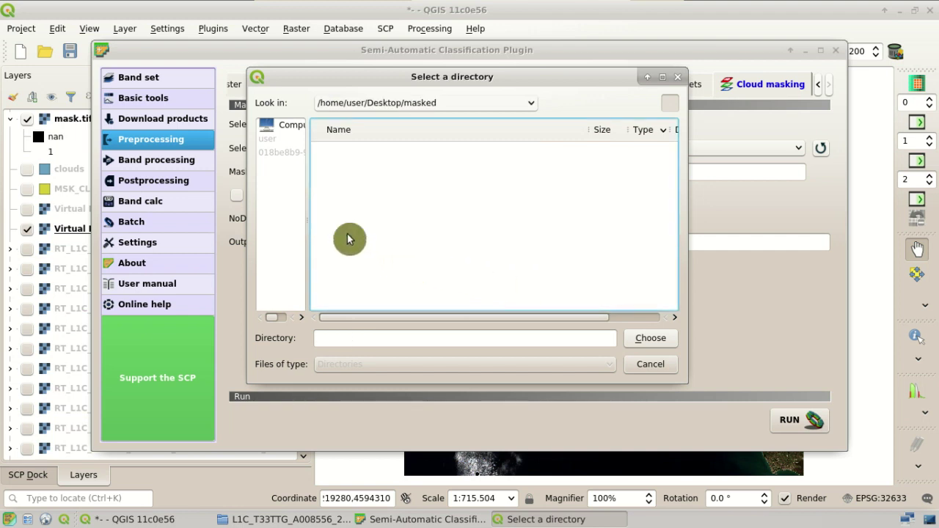
left_click(645, 339)
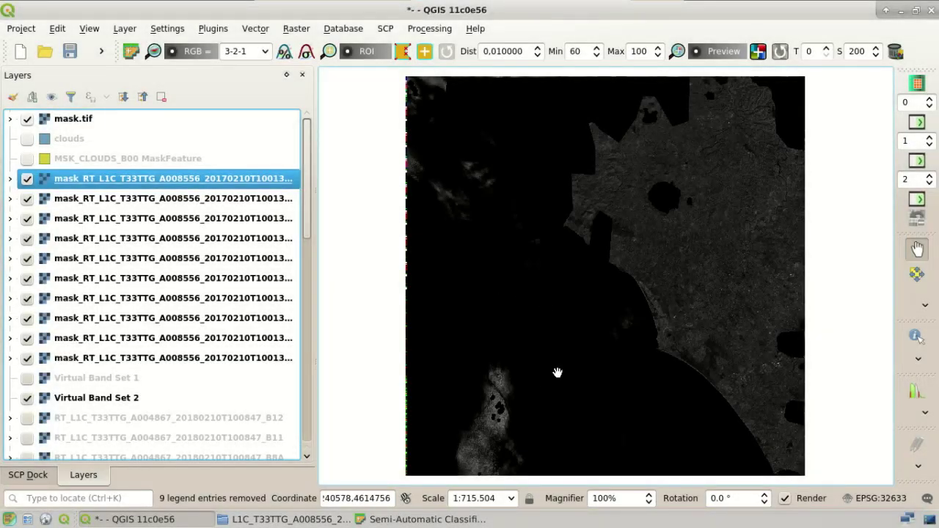
Step: Hide the first four masked 2017-02-10 band layers in the layer list
left_click(27, 180)
left_click(28, 199)
left_click(27, 218)
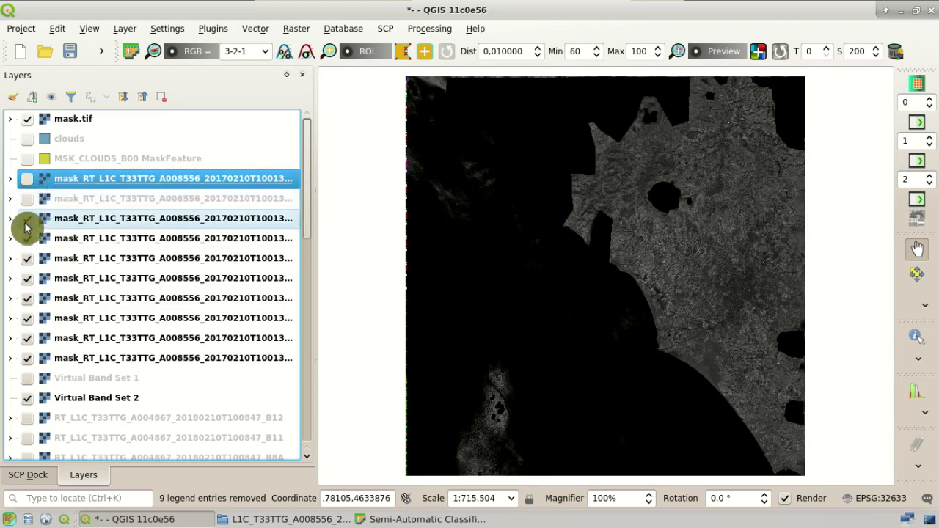
left_click(26, 237)
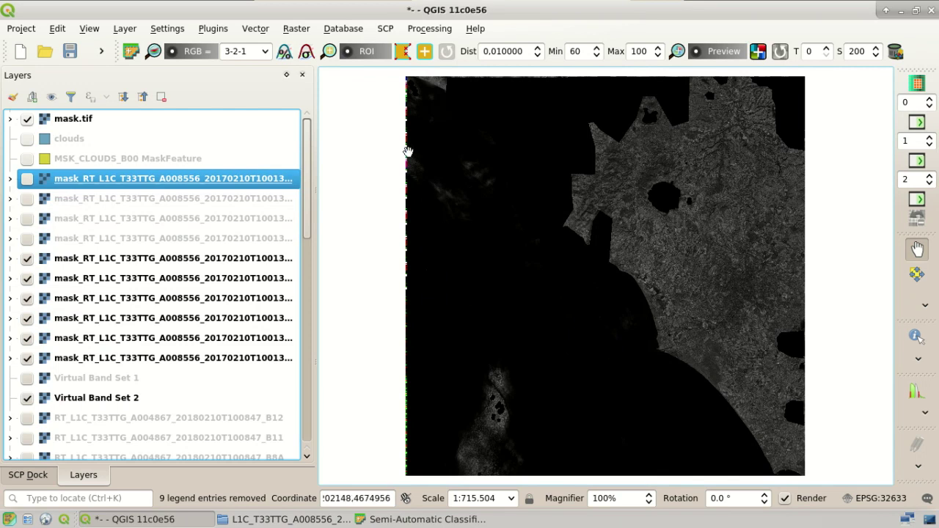
Step: Add a new empty band set in the SCP band set definition and make it the active one
left_click(385, 30)
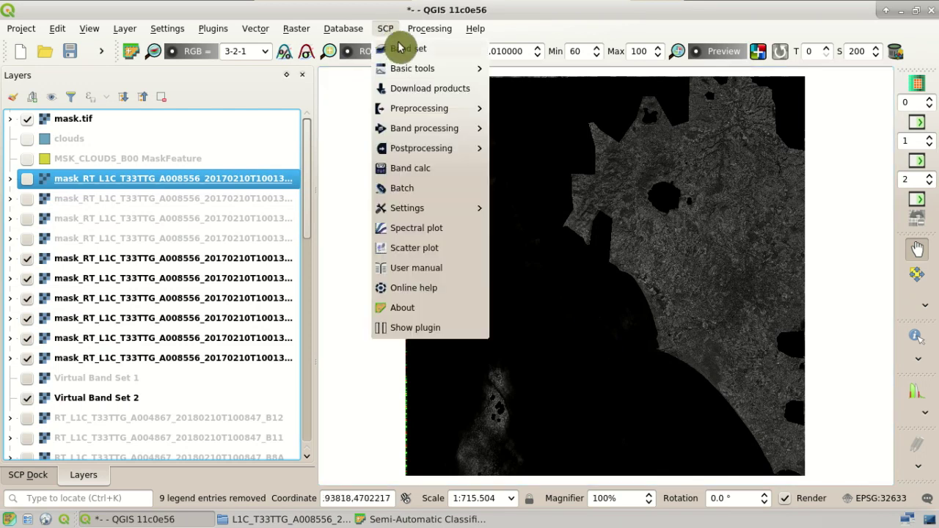
left_click(450, 50)
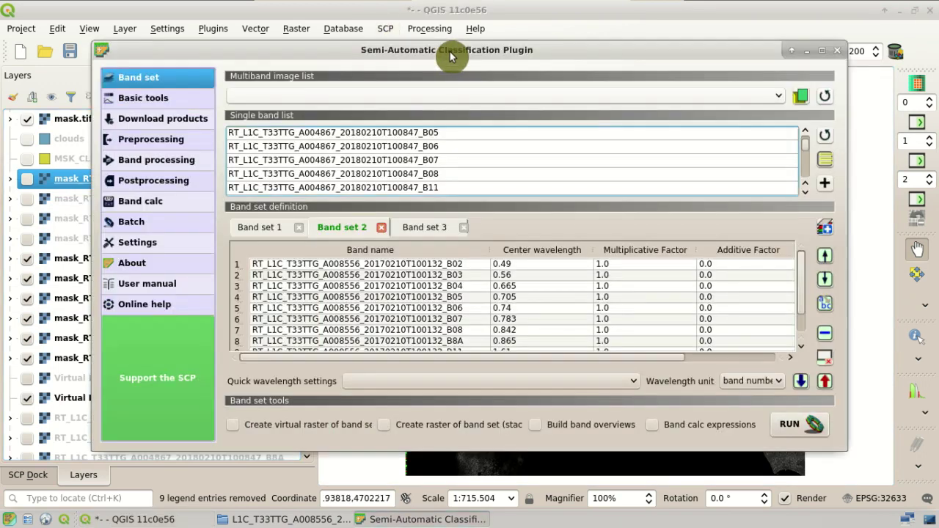
left_click(823, 234)
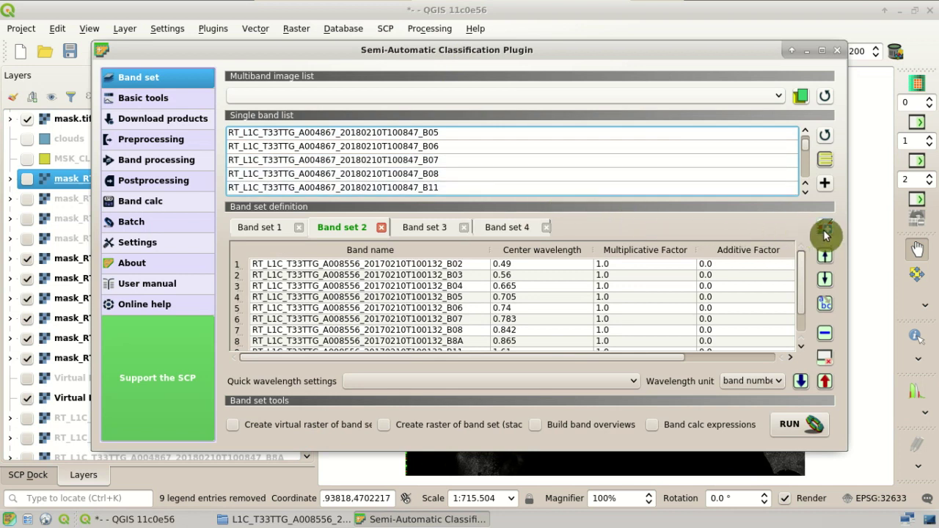
left_click(526, 230)
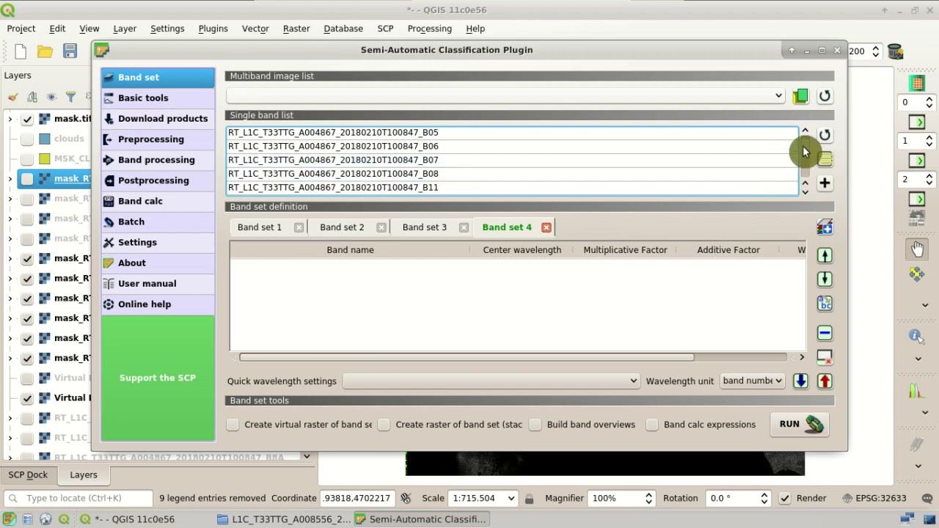
Step: Add all ten masked 2017-02-10 bands, B02 through B8A, to band set 4
left_click_drag(809, 147, 807, 169)
scroll(807, 167, "down", 1)
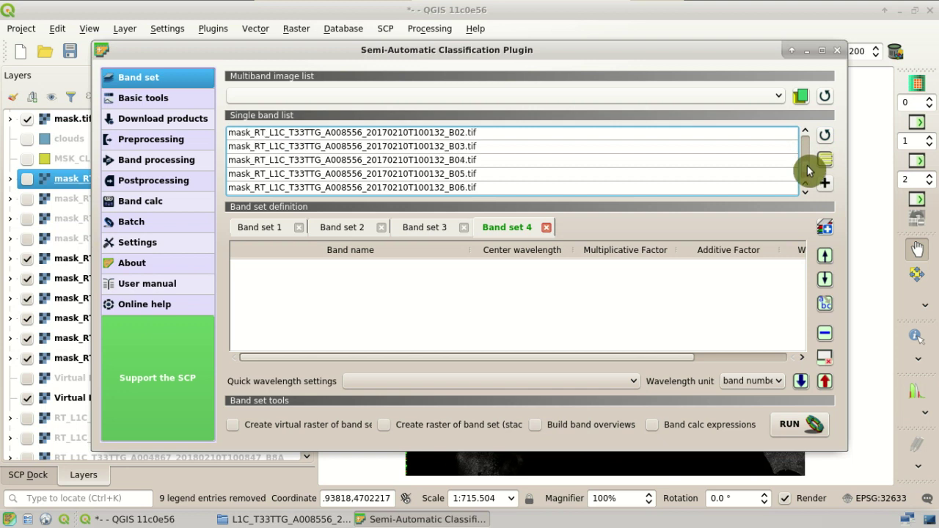
left_click(688, 134)
left_click_drag(770, 169, 765, 196)
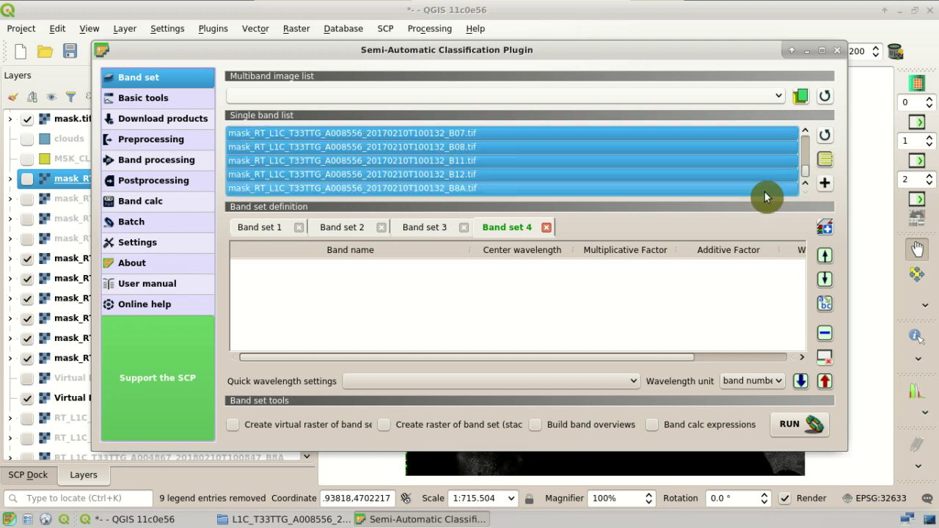
left_click(824, 182)
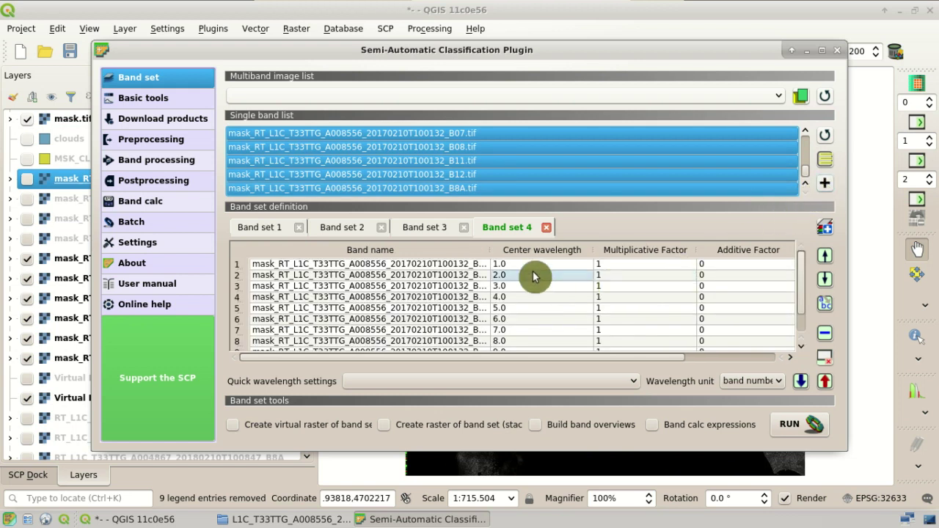
Step: Widen the band name column of band set 4 and reorder its rows so B11 and B12 move up one position
left_click_drag(490, 249, 523, 249)
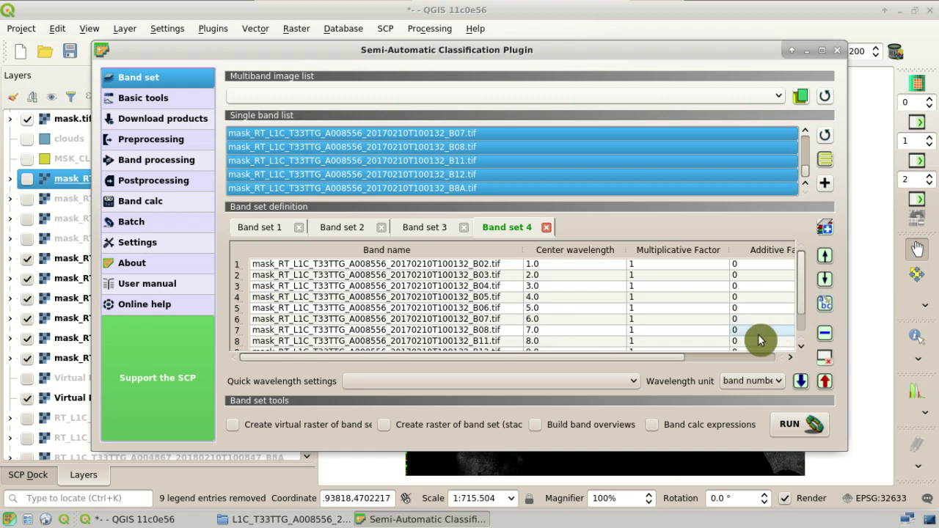
scroll(779, 334, "down", 1)
left_click_drag(765, 323, 765, 331)
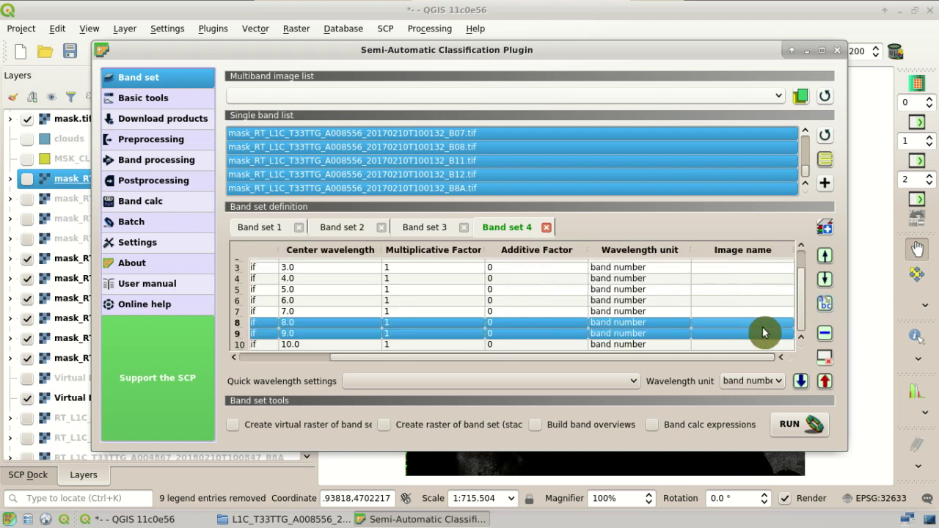
left_click(825, 258)
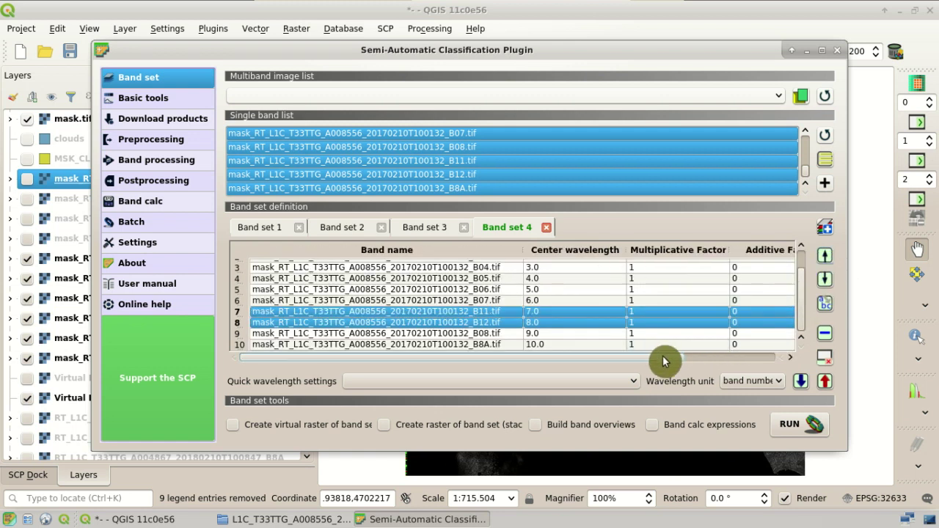
Step: Apply the Sentinel-2 [bands 2, 3, 4, 5, 6, 7, 8, 8A, 11, 12] wavelengths to band set 4, with the bands sorted accordingly
left_click(572, 382)
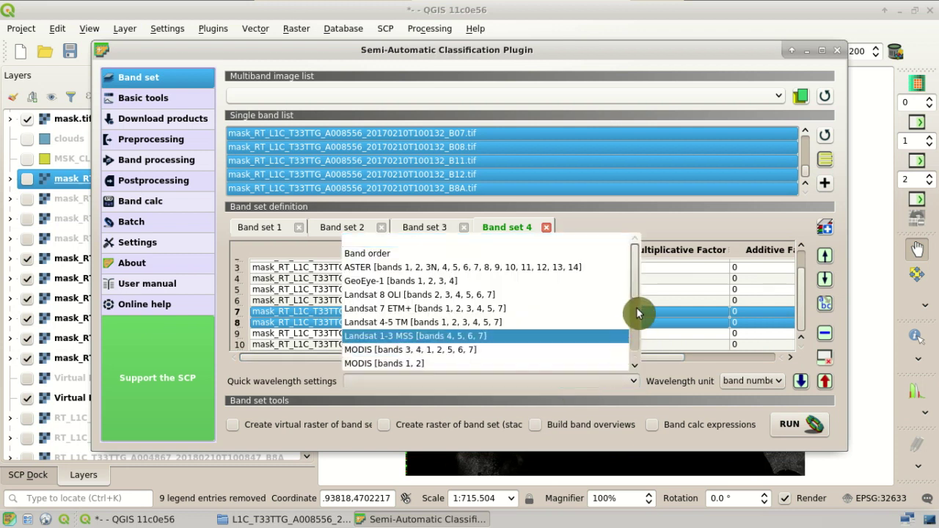
scroll(634, 313, "down", 1)
left_click(608, 363)
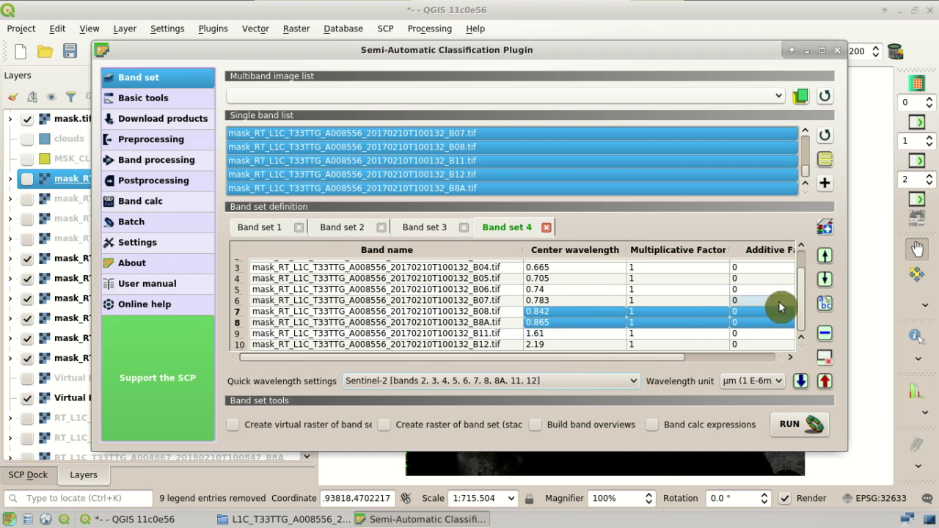
scroll(799, 290, "up", 1)
scroll(804, 277, "down", 1)
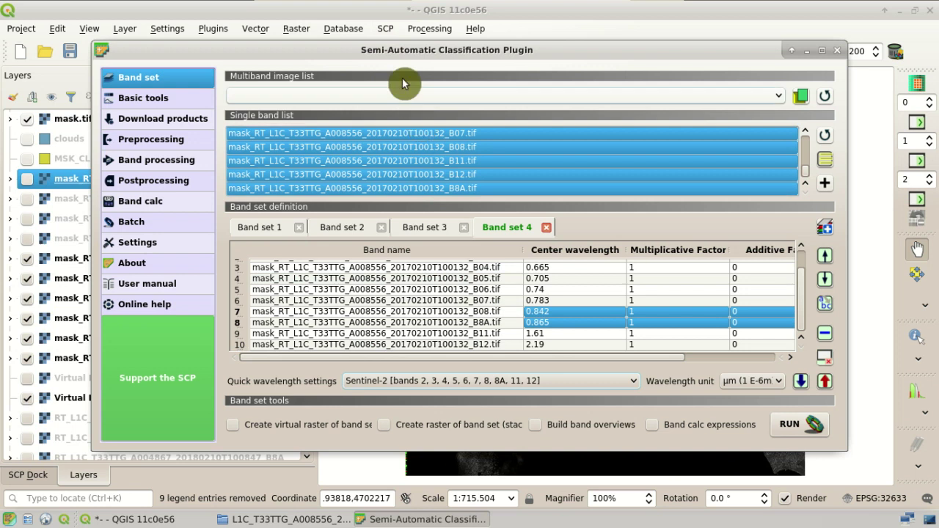
Step: Check band sets 1 and 4, and set the band set list of the Mosaic band sets tool to 4, 1
left_click(384, 30)
mouse_move(418, 110)
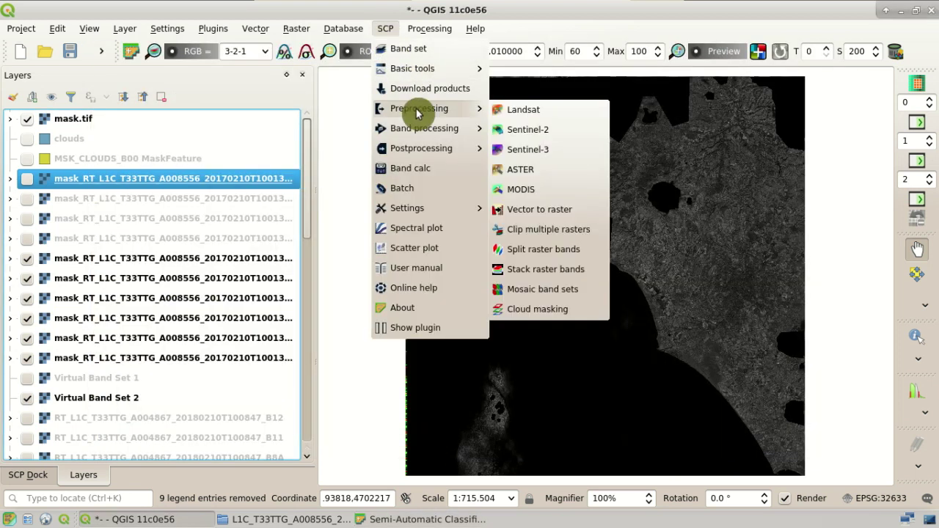
left_click(573, 292)
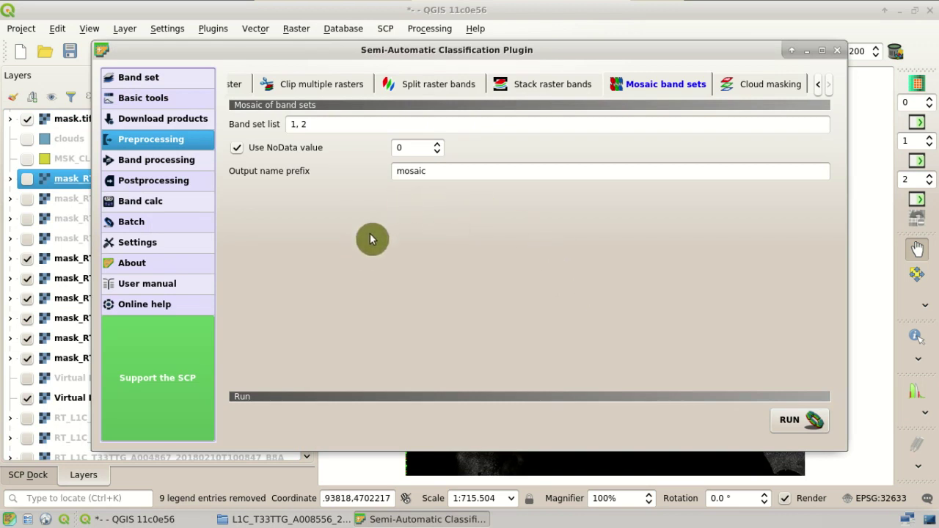
left_click(176, 77)
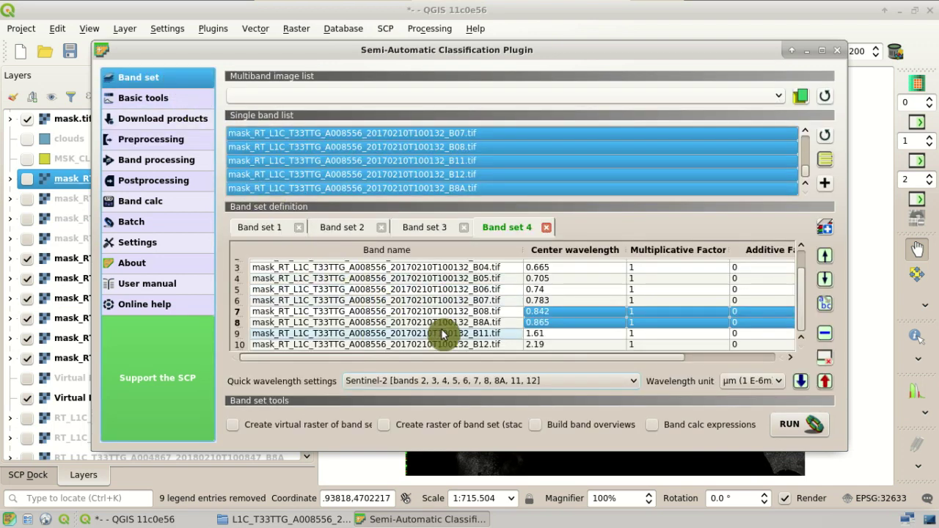
left_click(262, 229)
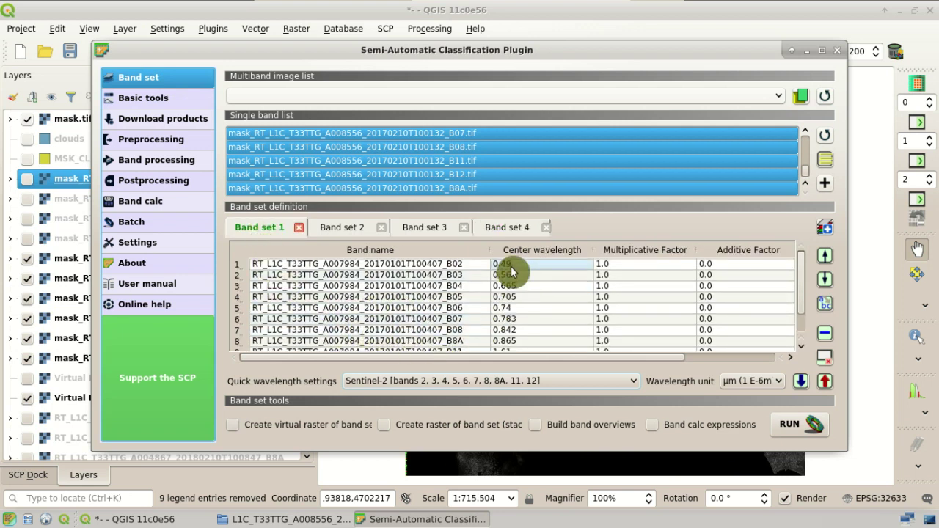
left_click(509, 228)
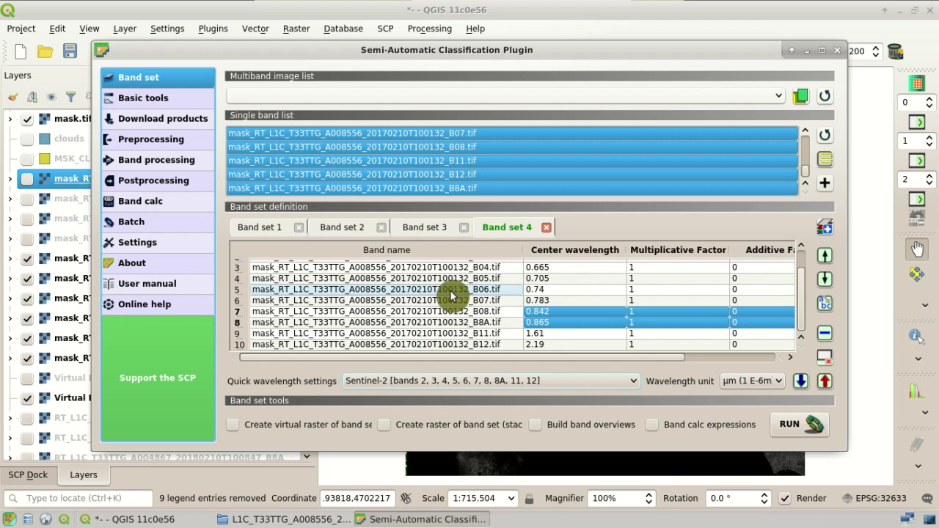
left_click(185, 141)
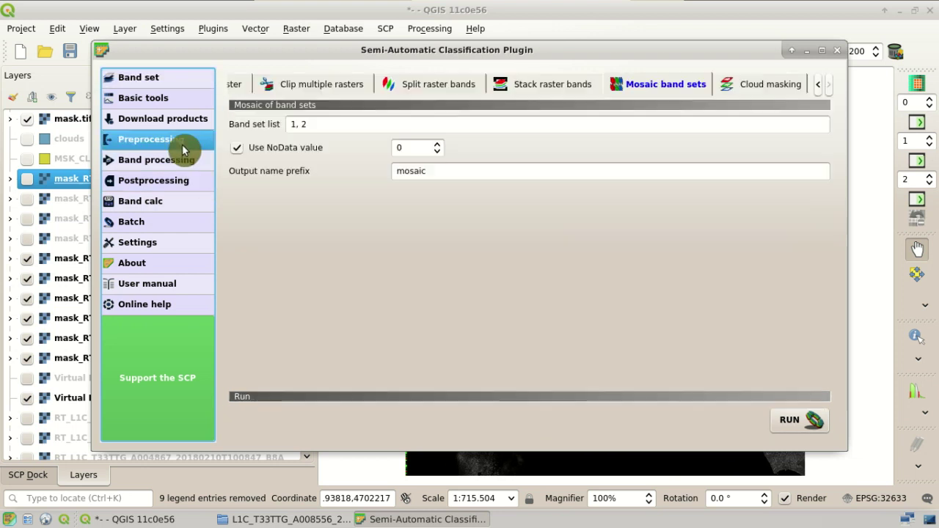
left_click(301, 126)
type("1, 2")
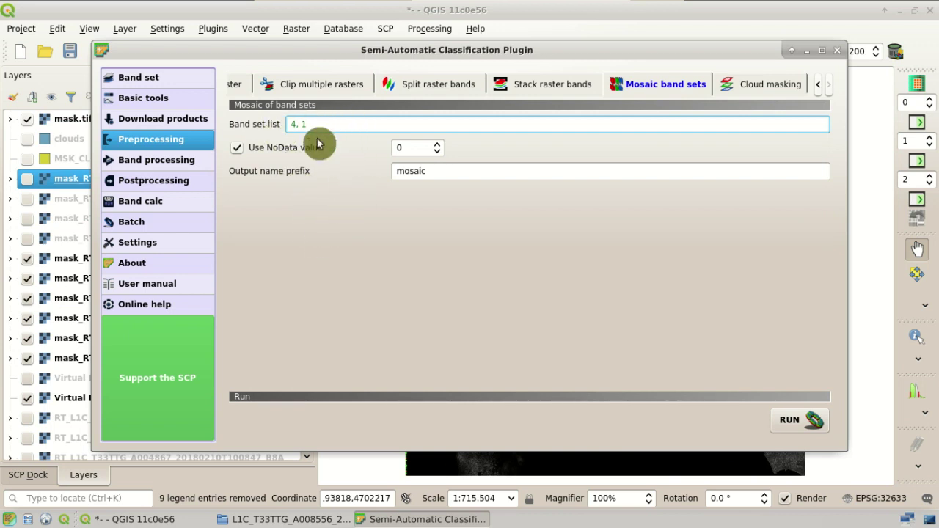
Step: Run the mosaic with a new folder named mosaic inside the S2 directory as the output location
left_click(802, 428)
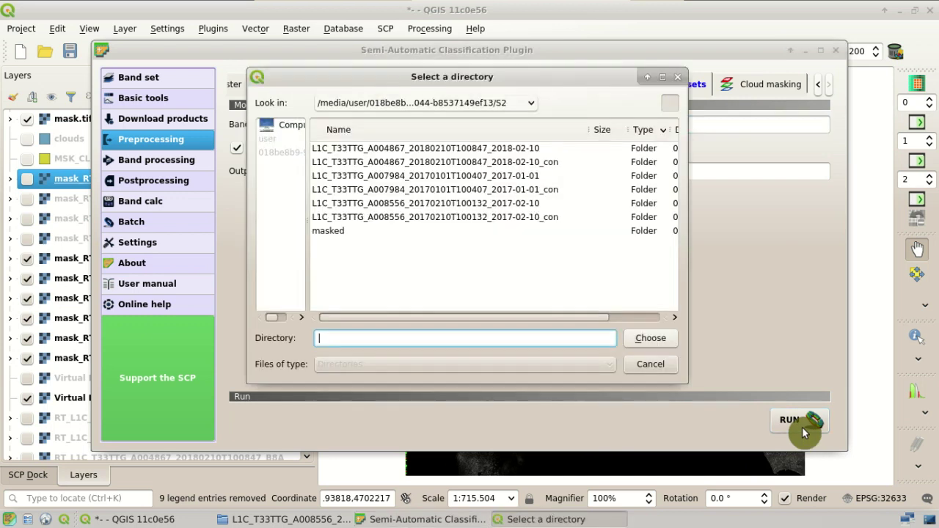
right_click(543, 266)
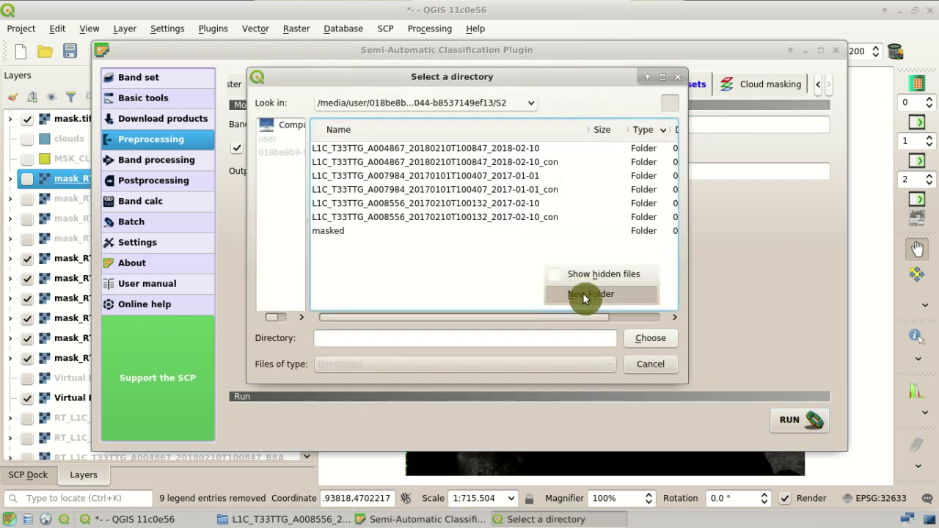
left_click(584, 296)
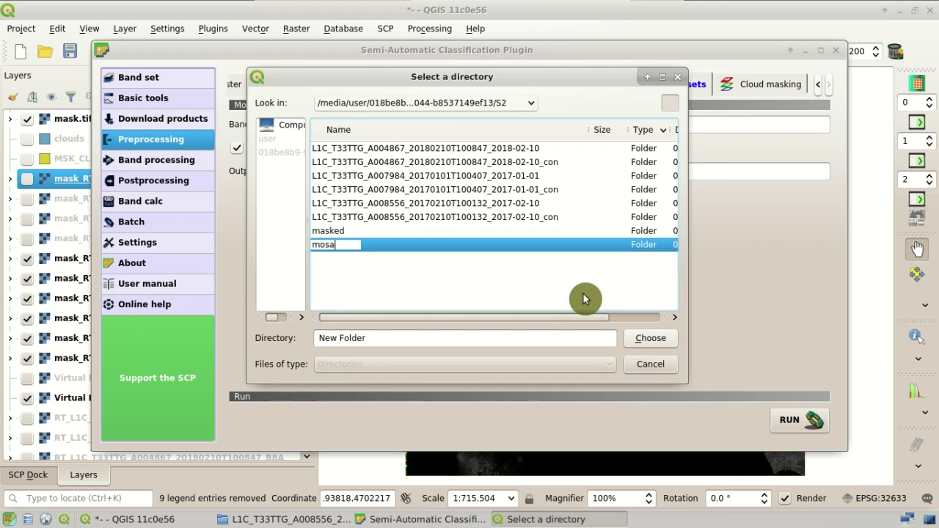
key("Return")
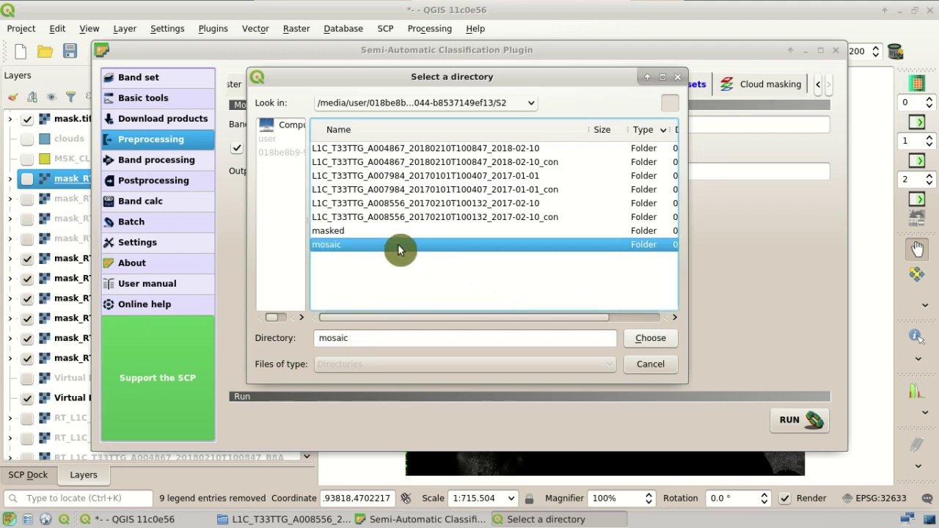
left_click(650, 339)
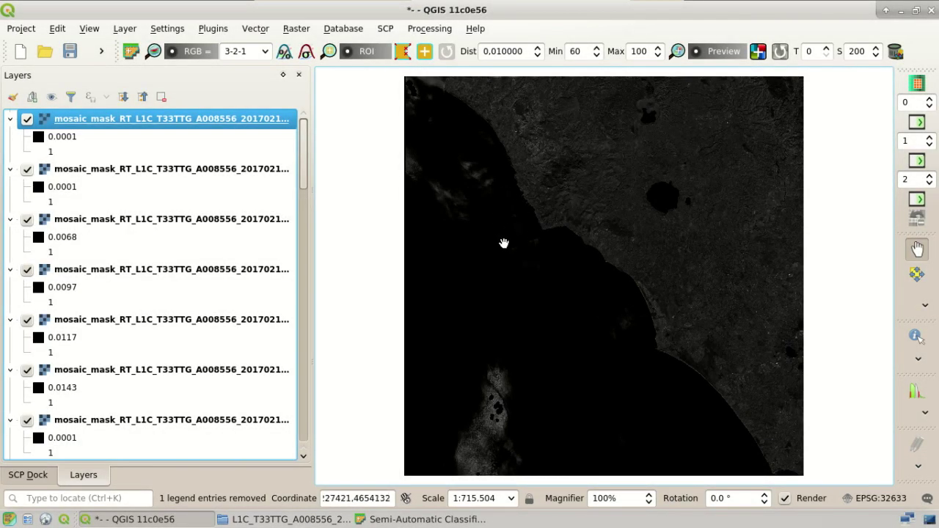
Step: Hide the first three mosaic layers, collapse all layer legends, and inspect the mosaic around a filled cloud edge
left_click(39, 123)
left_click(33, 171)
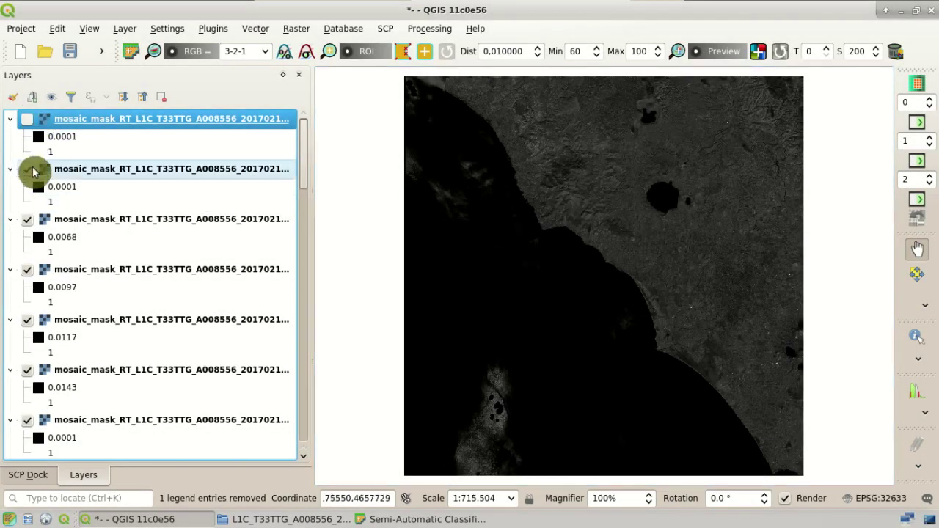
left_click(29, 222)
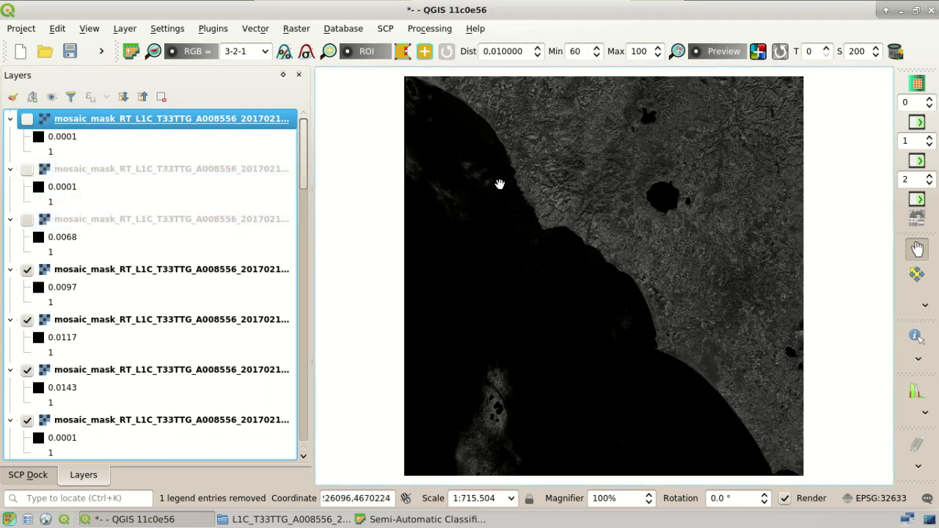
scroll(583, 149, "up", 1)
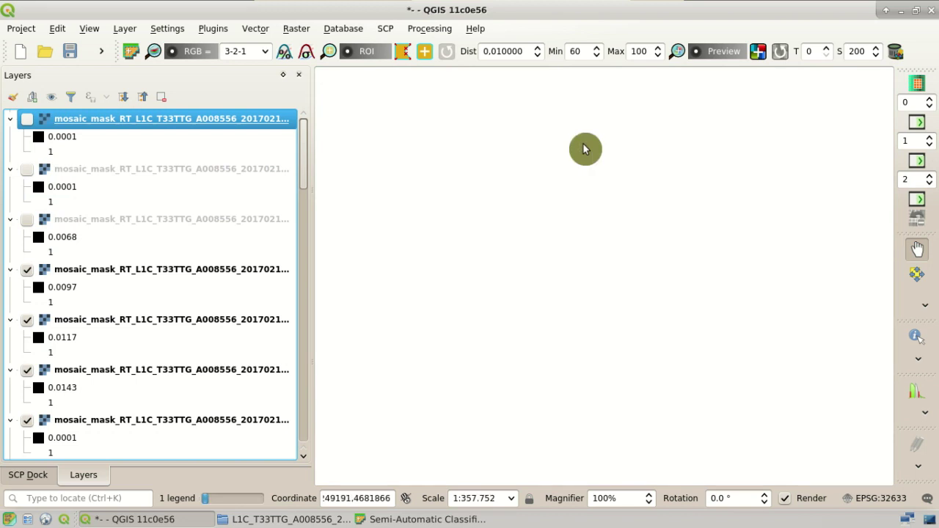
left_click(138, 99)
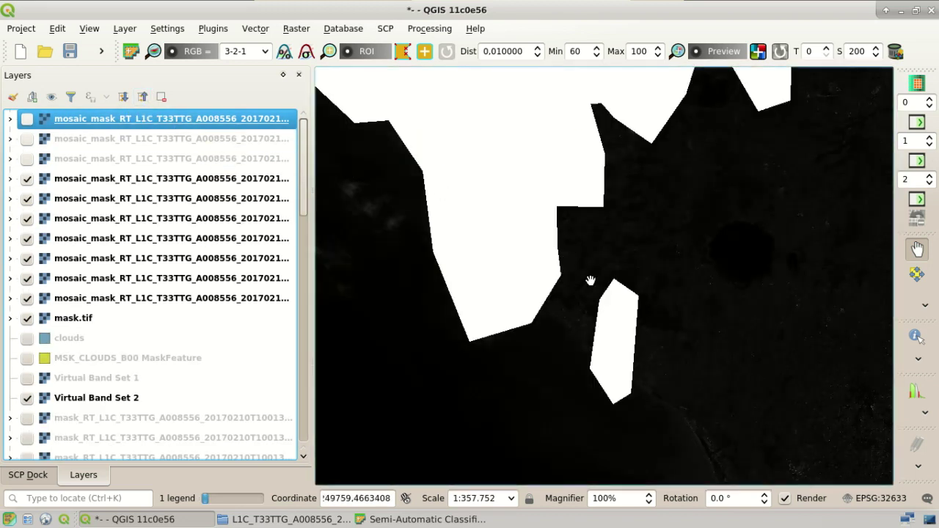
scroll(593, 294, "up", 4)
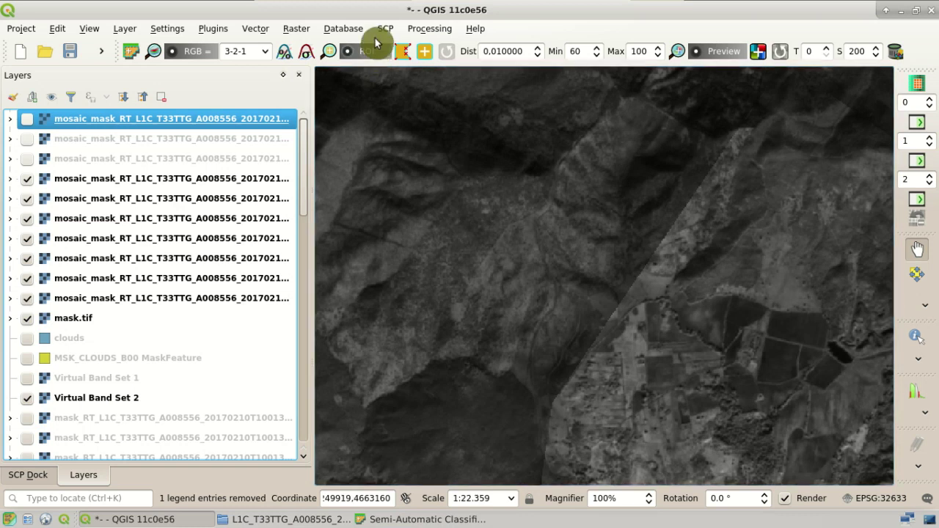
Step: Add an empty fifth band set in the SCP band set definition and make it the active one
left_click(383, 33)
left_click(386, 48)
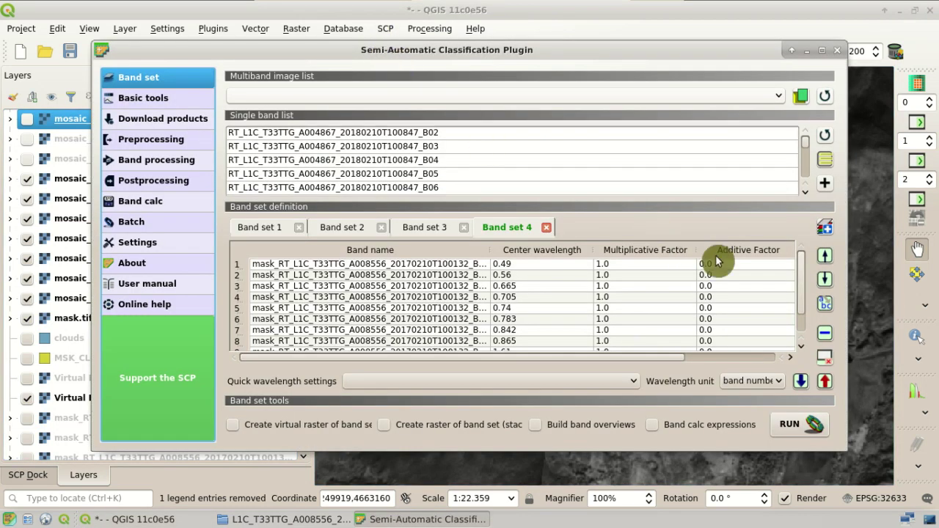
left_click(829, 226)
left_click(590, 227)
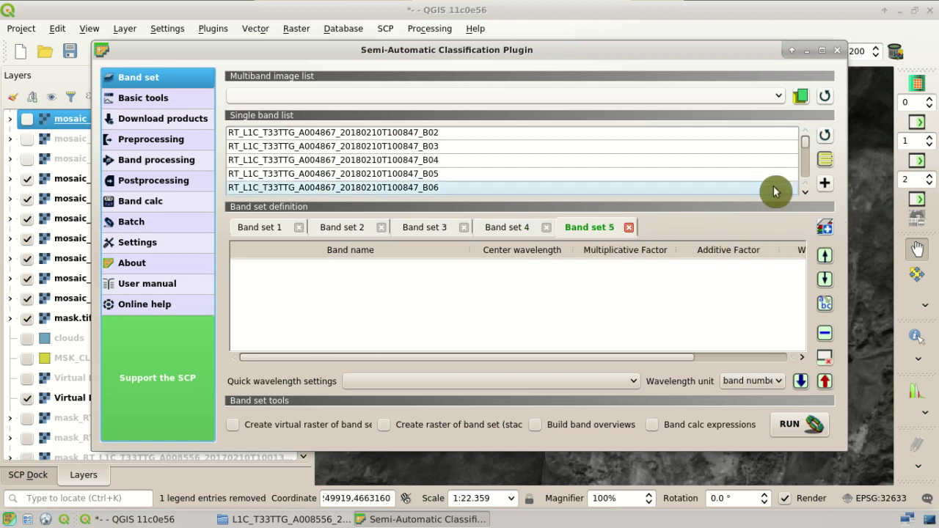
Step: Add all ten mosaic_mask bands, B02 through B8A, to band set 5
left_click_drag(805, 142, 805, 187)
left_click(731, 188)
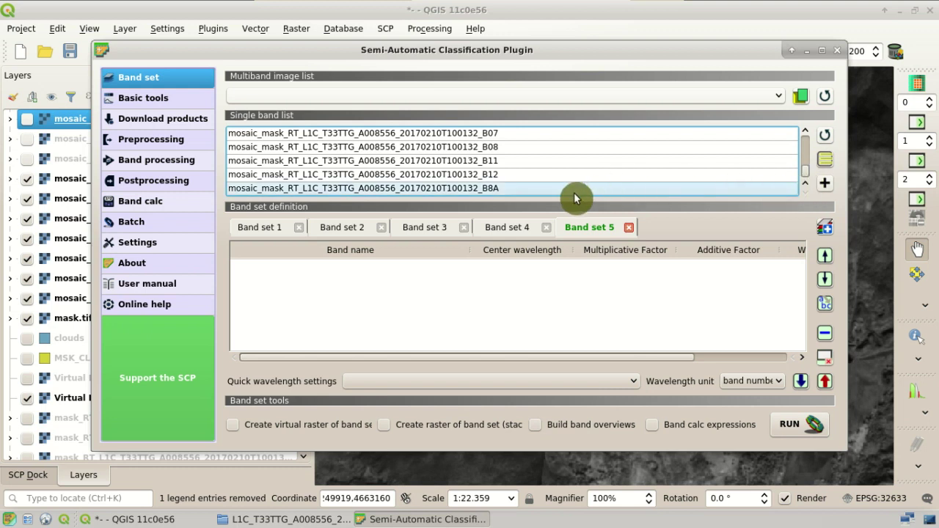
scroll(565, 180, "up", 2)
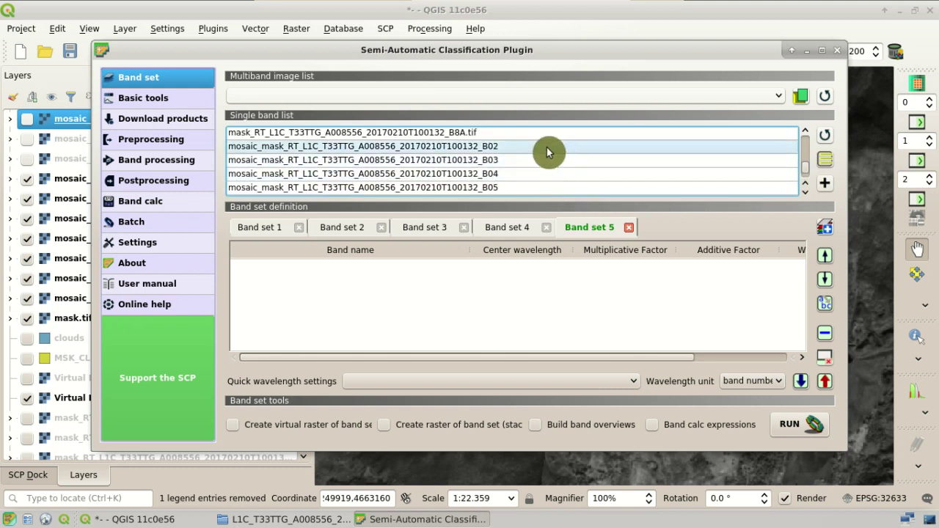
left_click(546, 152, "shift")
left_click(825, 189)
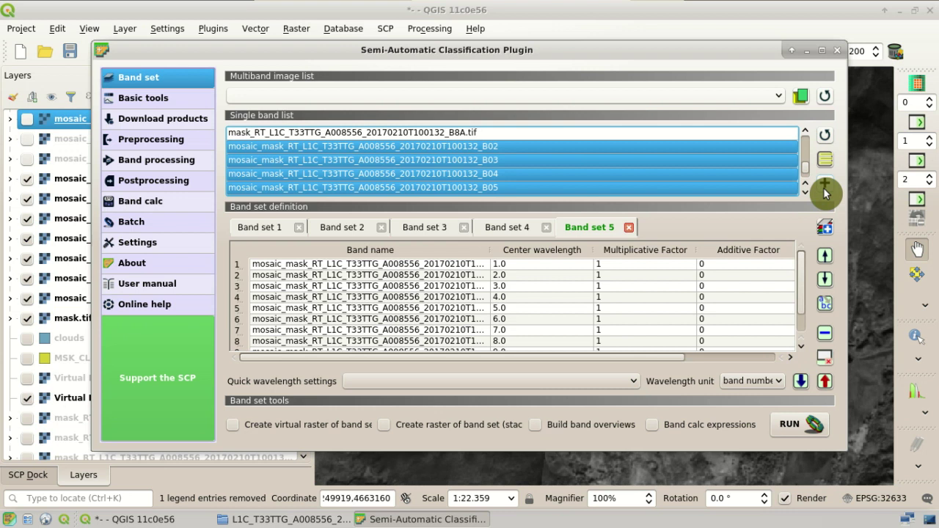
Step: Widen the band name column of band set 5 and move B11 and B12 below B8A
left_click_drag(492, 253, 535, 253)
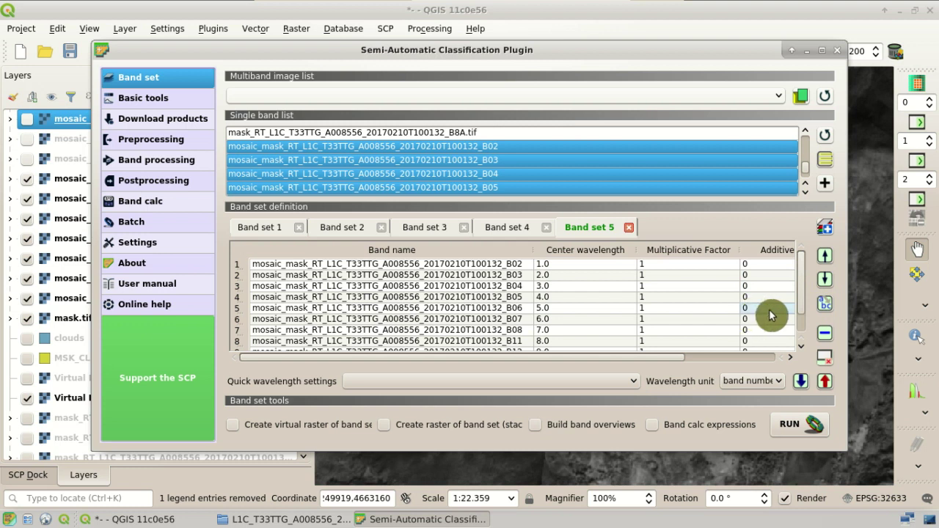
scroll(770, 315, "down", 1)
left_click_drag(767, 322, 766, 333)
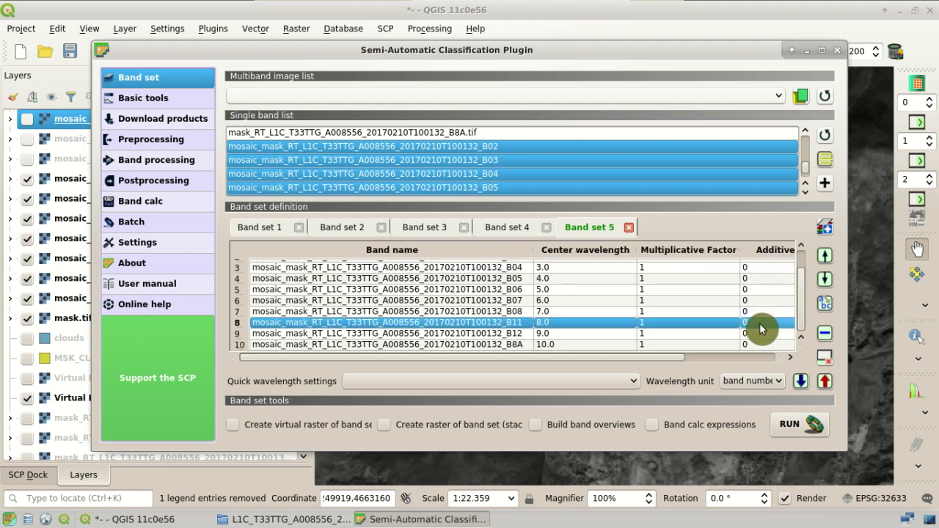
left_click(824, 283)
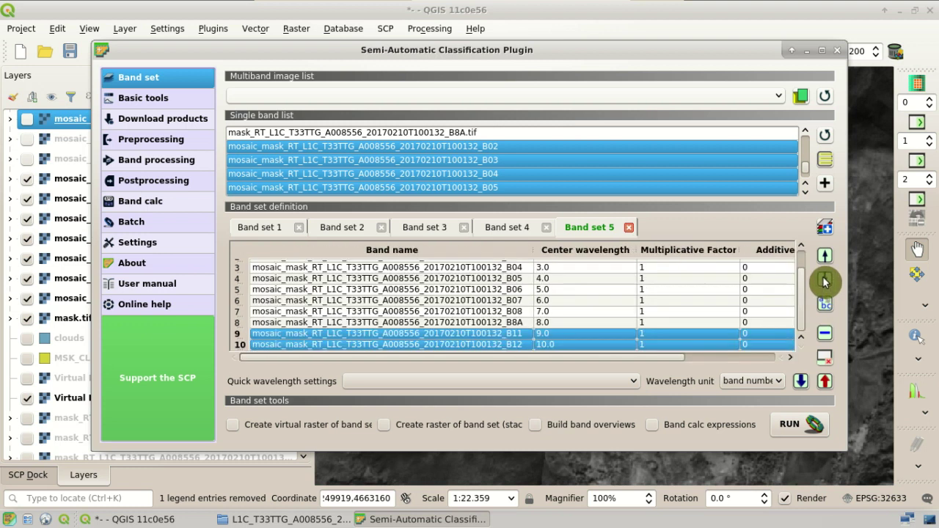
Step: Apply the Sentinel-2 [bands 2, 3, 4, 5, 6, 7, 8, 8A, 11, 12] quick wavelength settings to band set 5
left_click(501, 386)
scroll(487, 356, "down", 2)
scroll(482, 339, "down", 1)
left_click(514, 297)
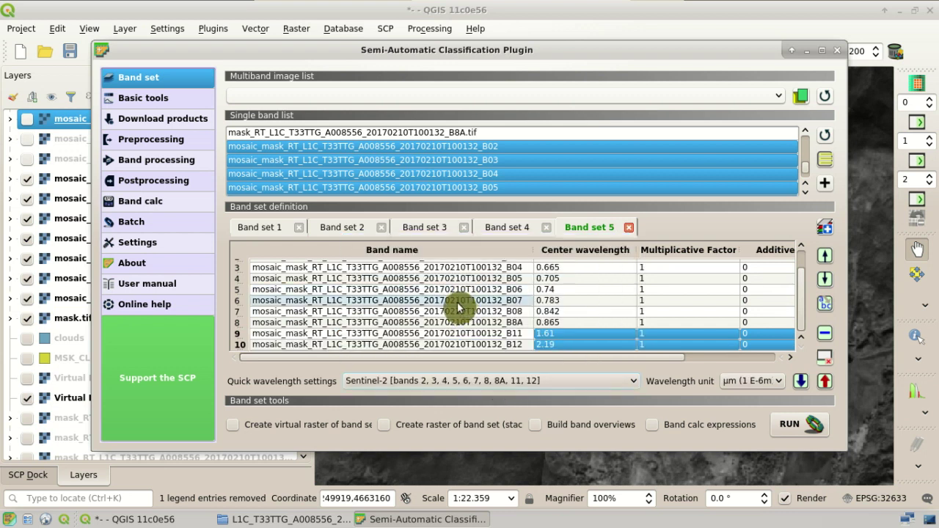
Step: Check the bands of band set 3 against those of band set 5, leaving band set 5 active
scroll(499, 330, "up", 1)
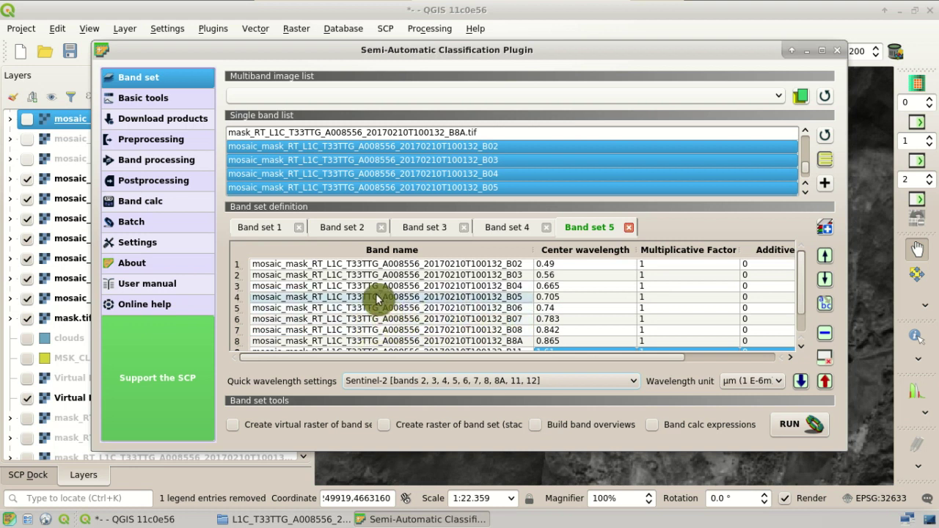
left_click(410, 228)
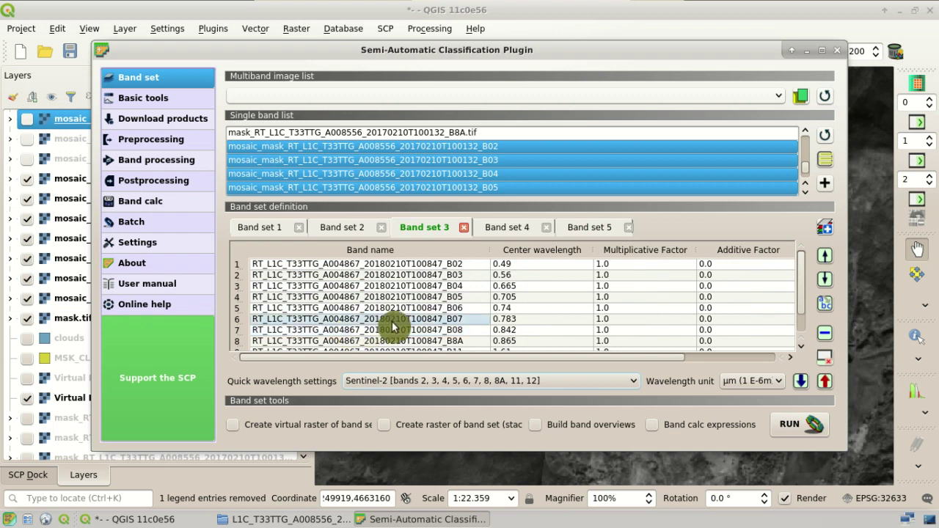
left_click(576, 227)
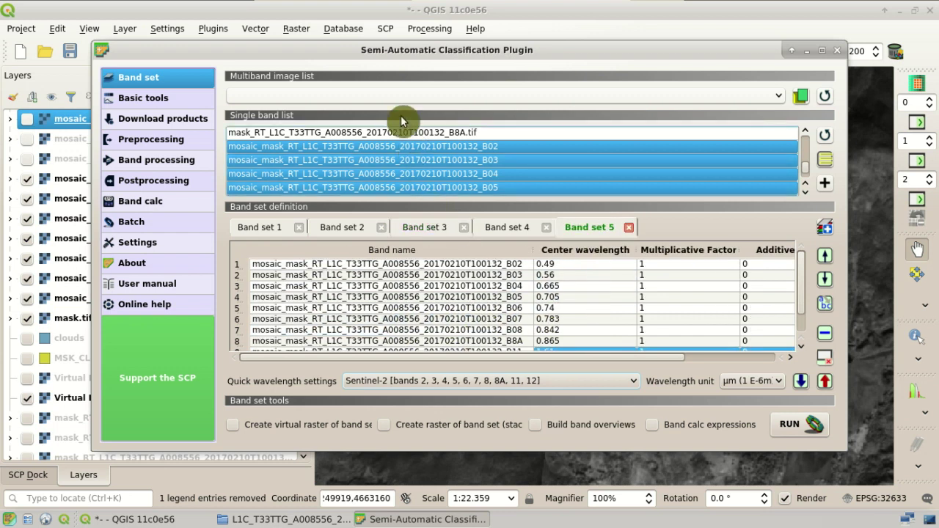
Step: Open the spectral distance tool and set band set 5 as the first input and band set 3 as the second
left_click(385, 29)
mouse_move(398, 129)
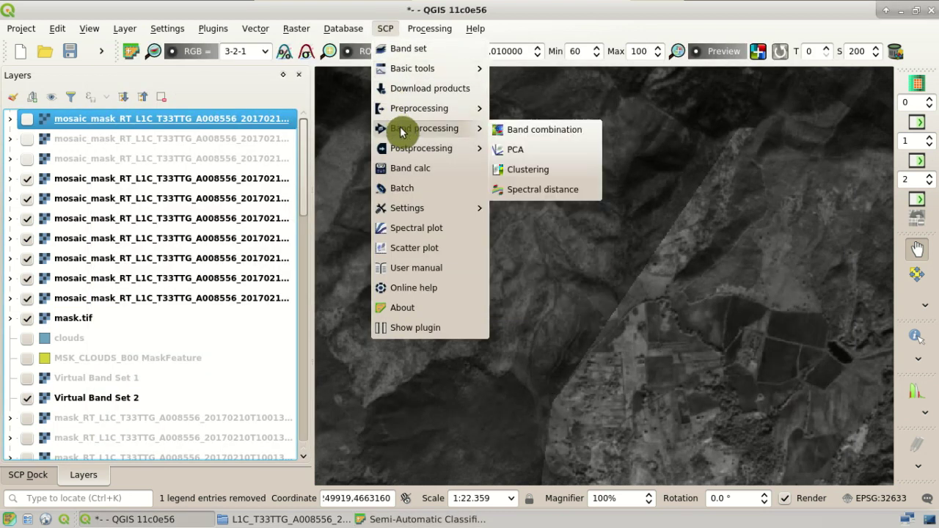
left_click(580, 190)
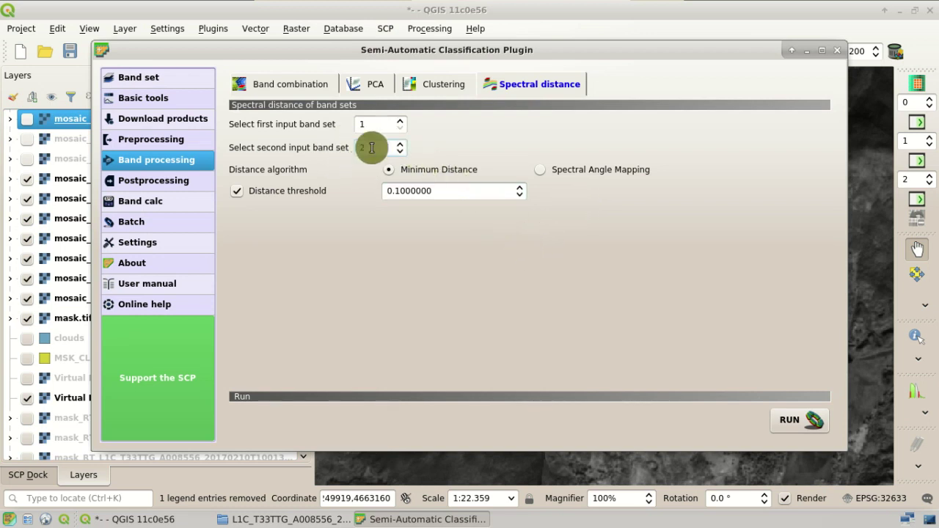
left_click_drag(386, 128, 335, 122)
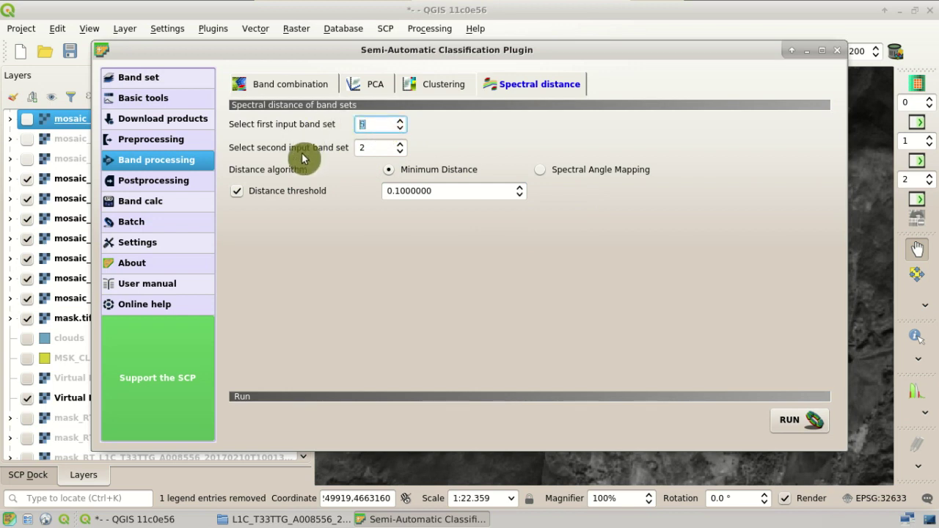
type("5")
left_click_drag(372, 147, 308, 150)
type("3")
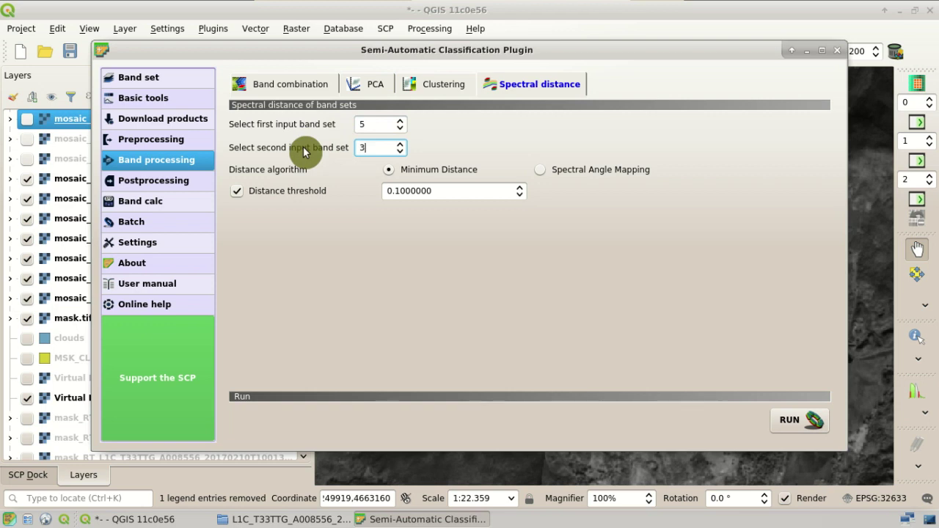
Step: Recheck the definitions of band sets 3 and 5 and return to the spectral distance settings
left_click(160, 81)
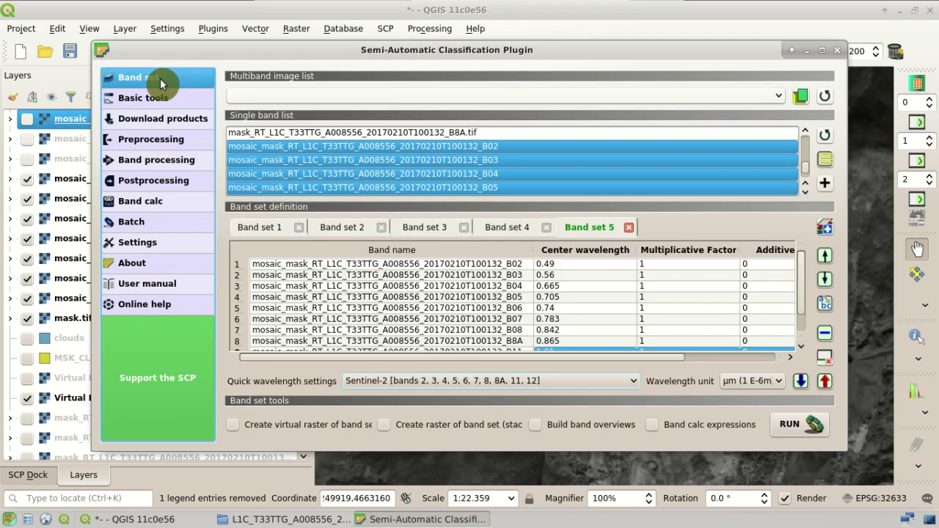
left_click(431, 228)
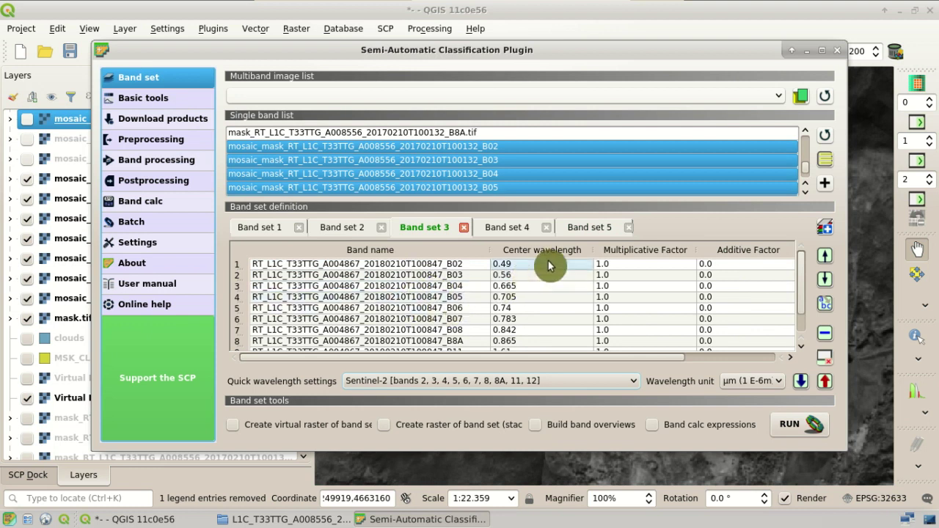
left_click(584, 234)
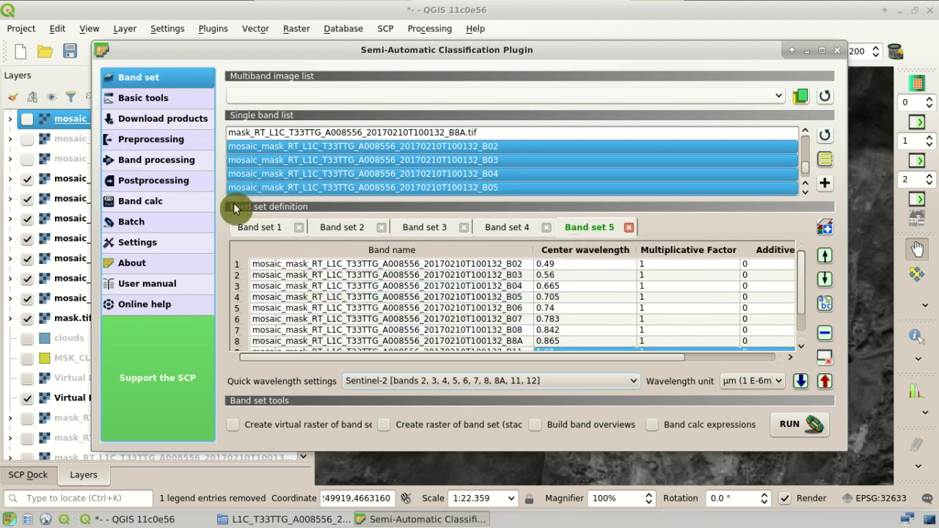
left_click(183, 161)
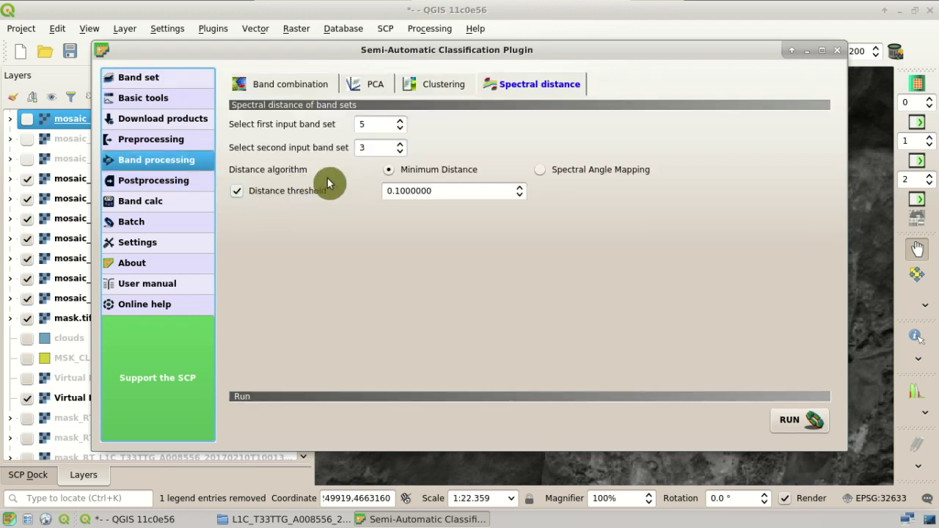
Step: Choose Spectral Angle Mapping with a distance threshold of 10 and start the spectral distance calculation
left_click(576, 172)
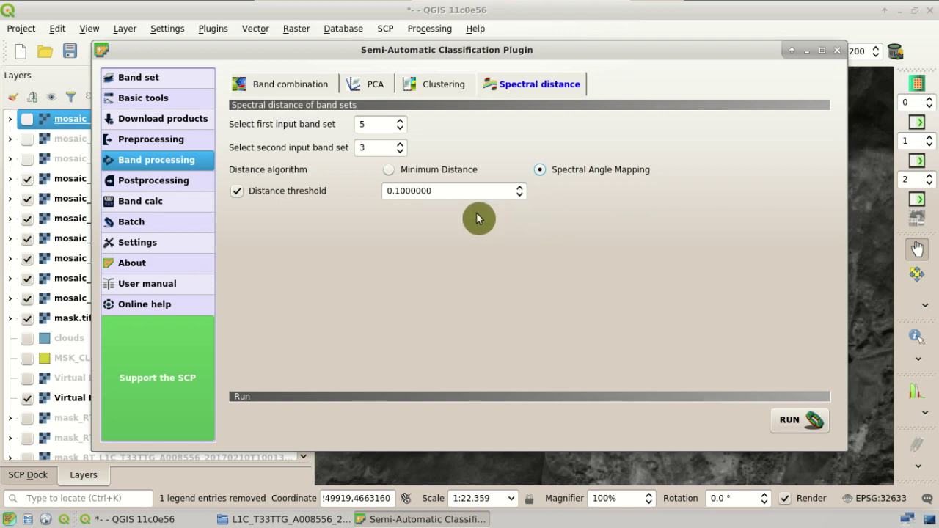
left_click_drag(451, 193, 375, 192)
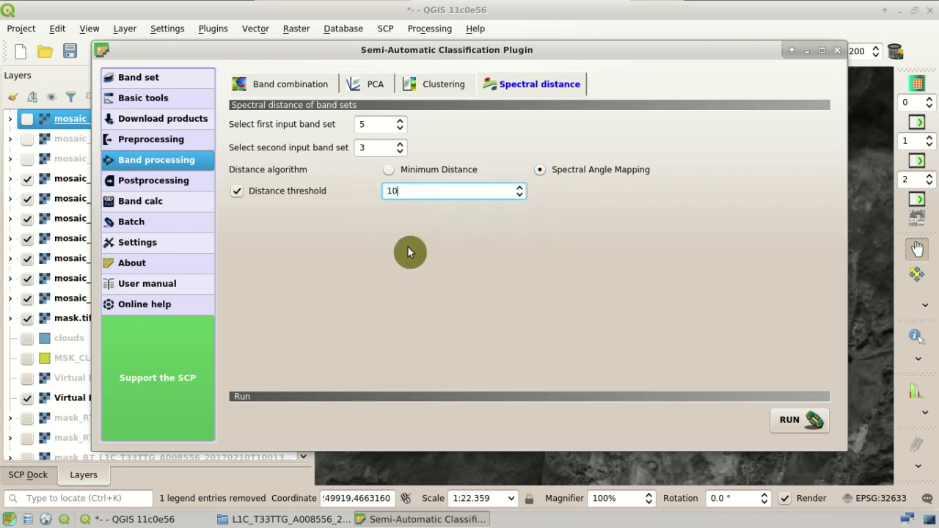
left_click(812, 429)
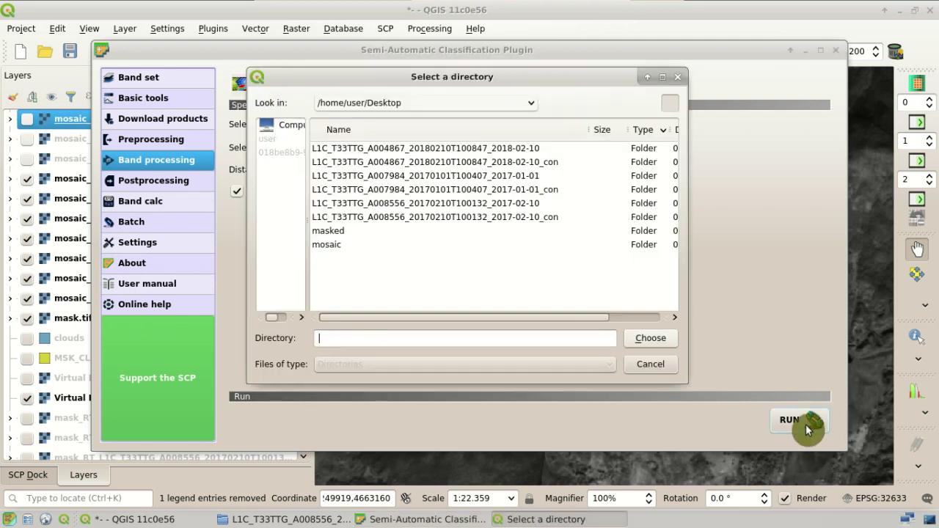
Step: Create a new Desktop folder named change and choose it as the output directory for the spectral distance rasters
right_click(410, 282)
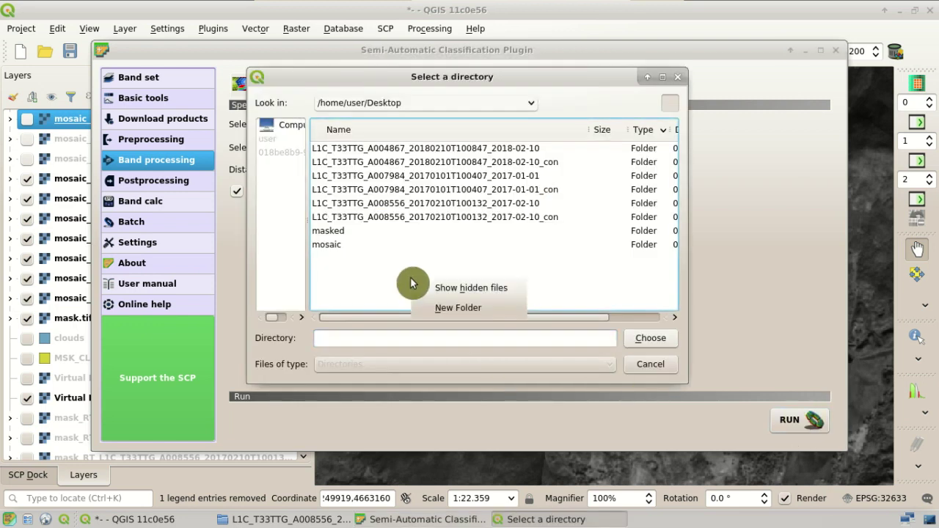
left_click(445, 308)
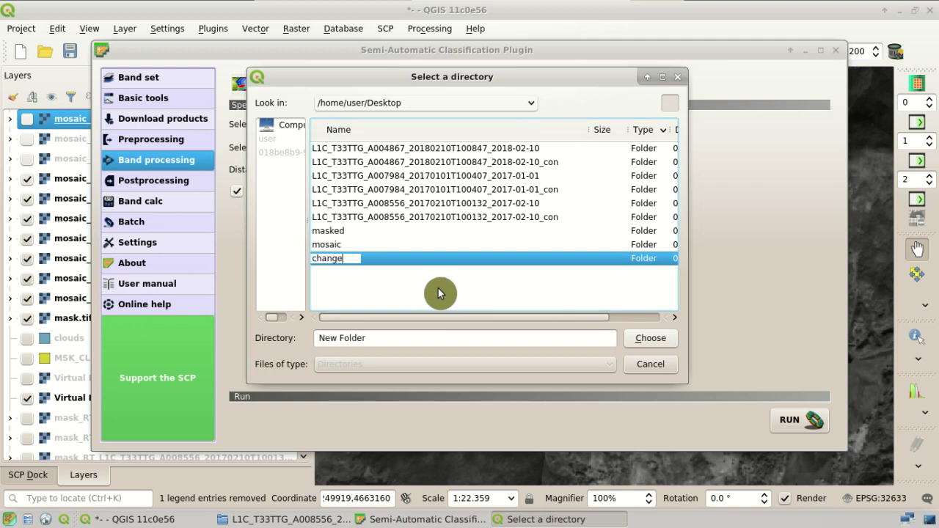
type("change")
key("Return")
double_click(335, 258)
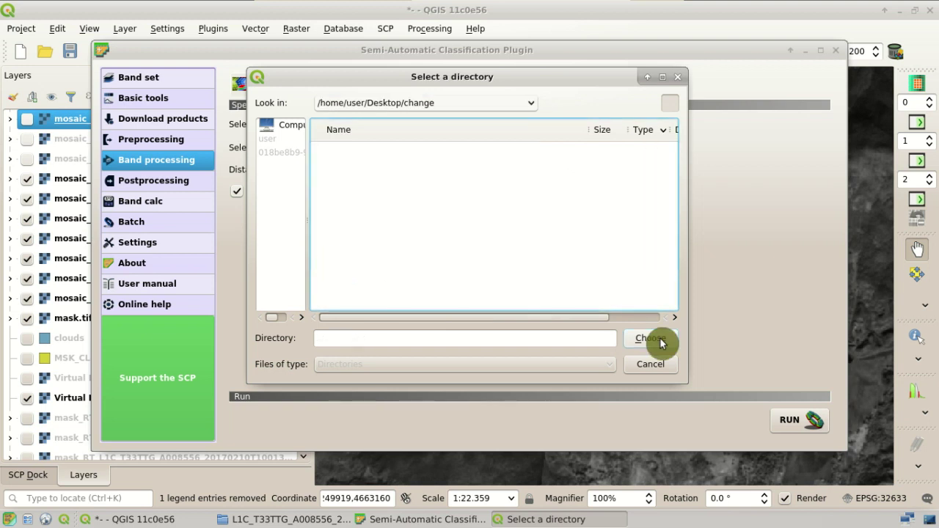
left_click(656, 340)
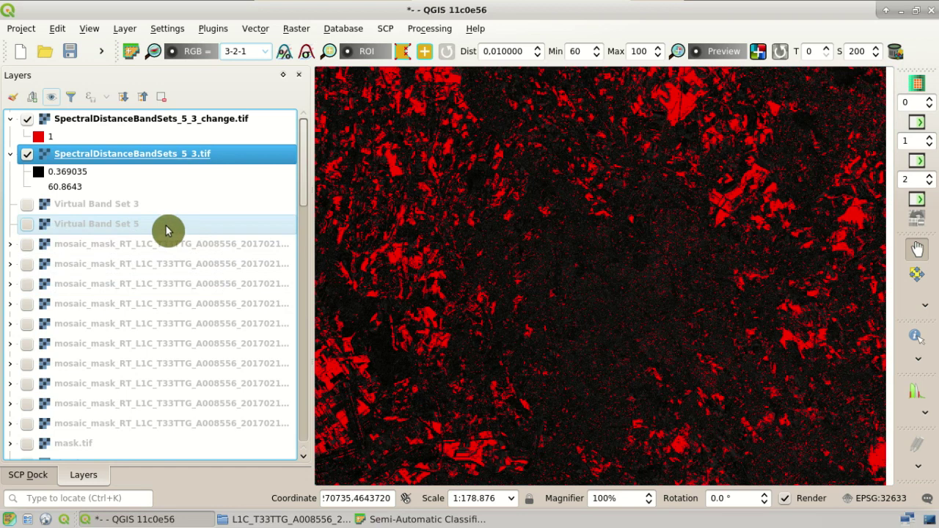
Step: Inspect the spectral distance raster without the change raster over it, and display the change raster again
left_click(27, 119)
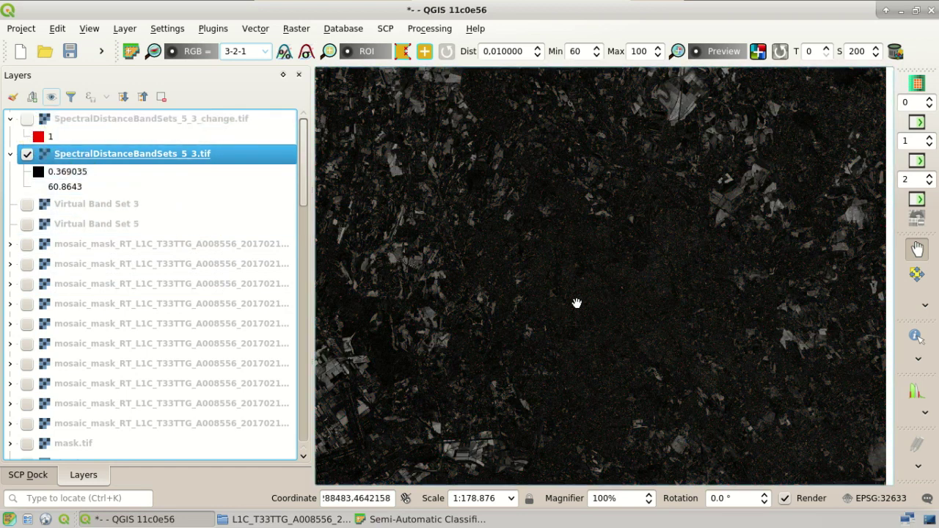
double_click(513, 344)
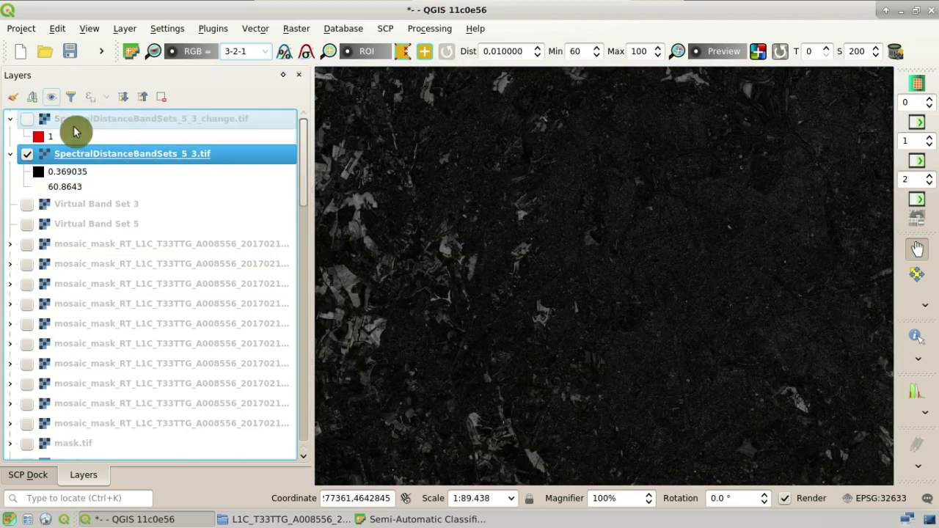
left_click(27, 119)
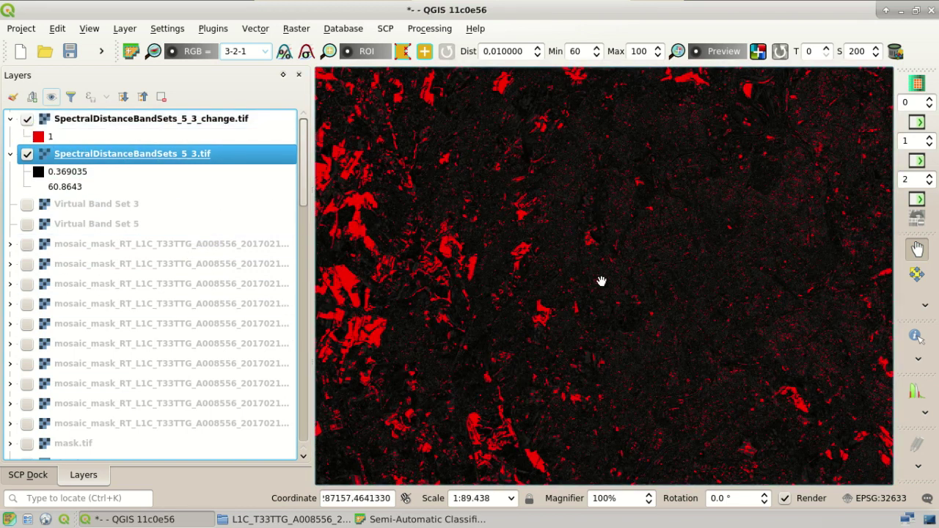
Step: Hide the spectral distance raster and display Virtual Band Sets 3 and 5 beneath the change raster at 1:22.359
left_click(31, 159)
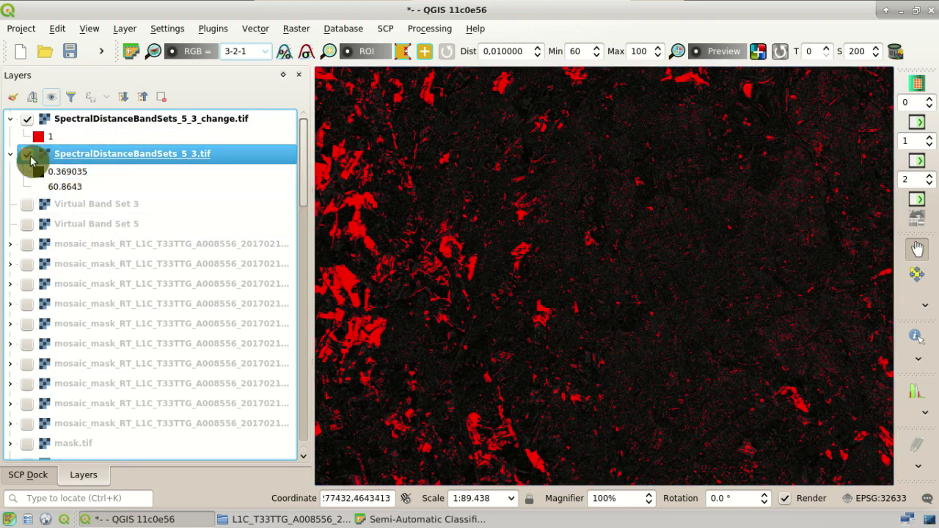
left_click(28, 205)
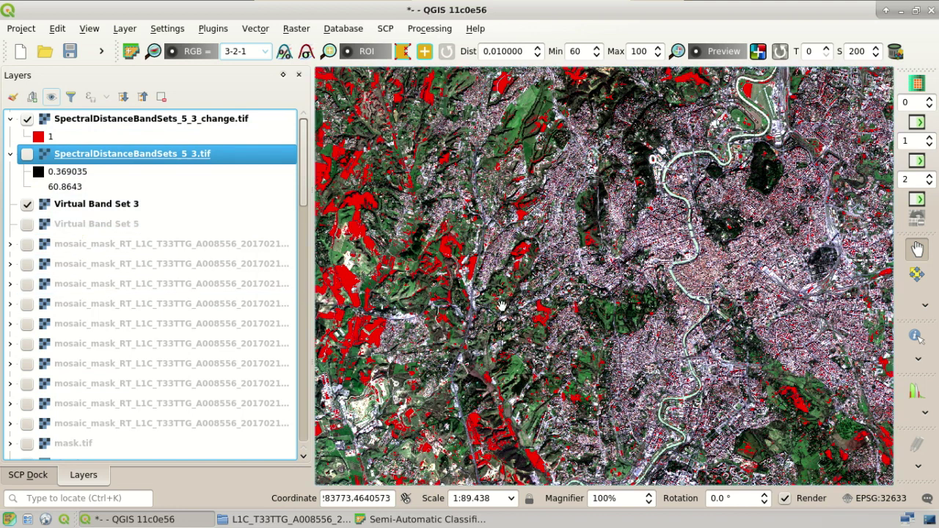
scroll(527, 339, "up", 1)
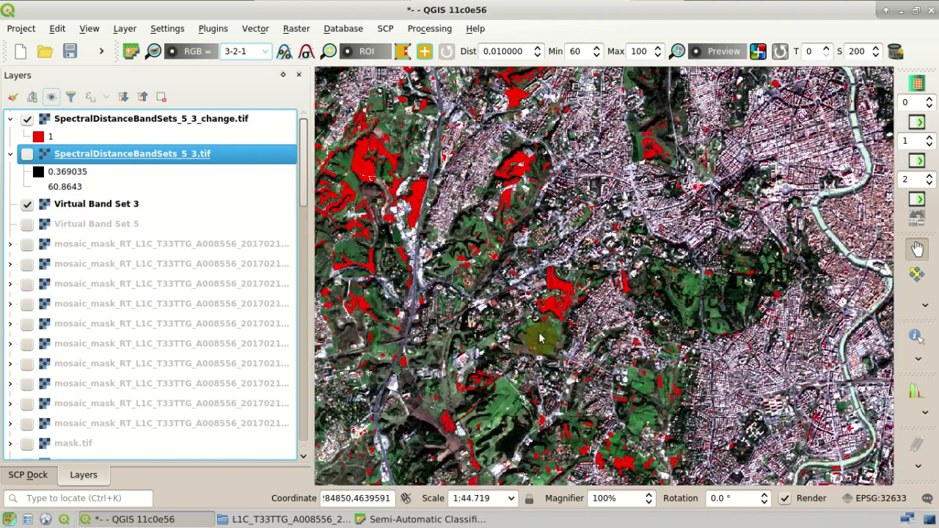
scroll(539, 338, "up", 1)
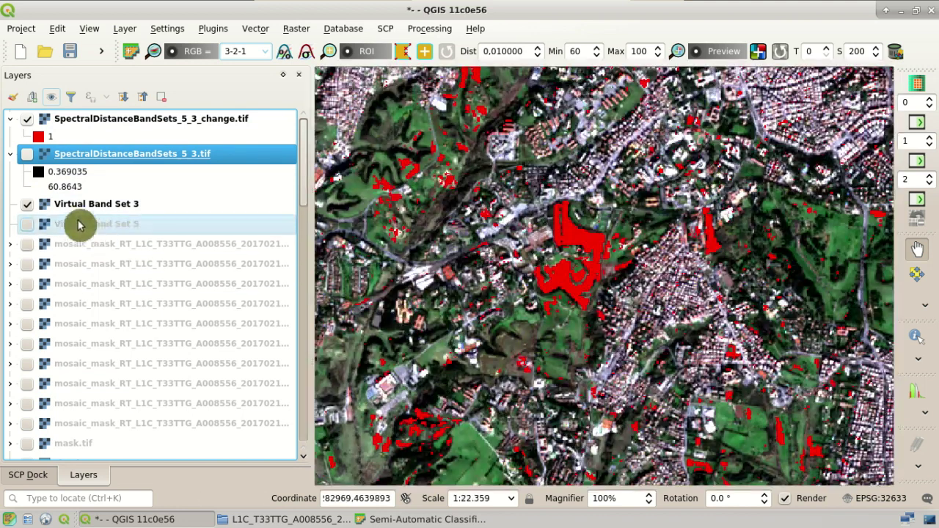
left_click(28, 223)
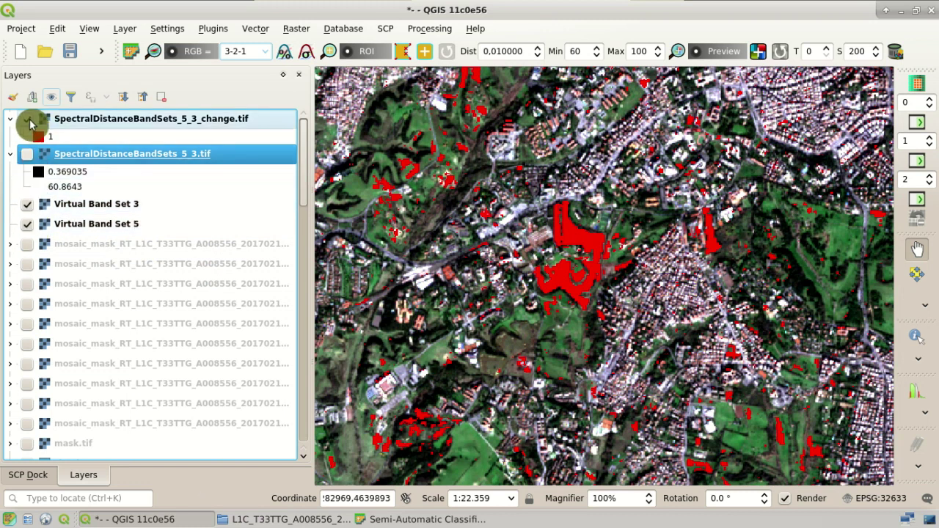
Step: Hide the change raster and compare the changed area between Virtual Band Set 3 and Virtual Band Set 5
left_click(27, 118)
left_click(27, 204)
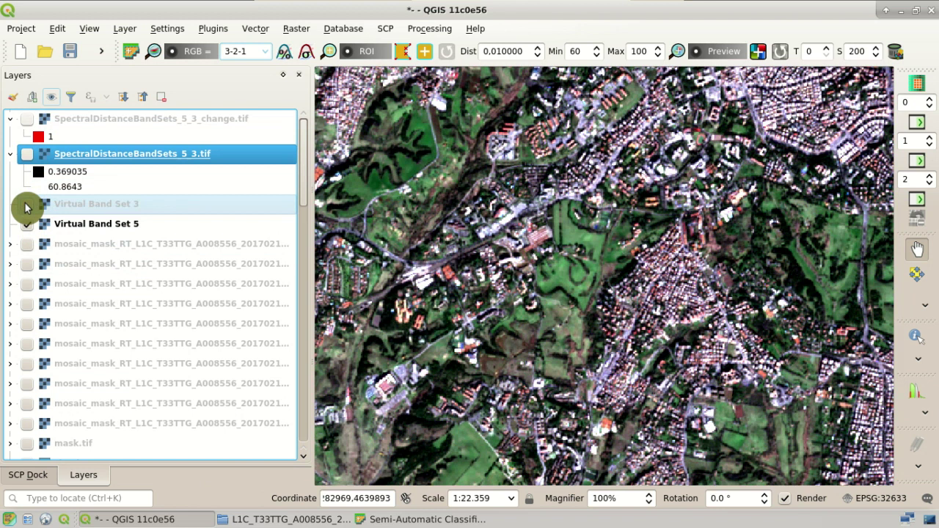
left_click(27, 205)
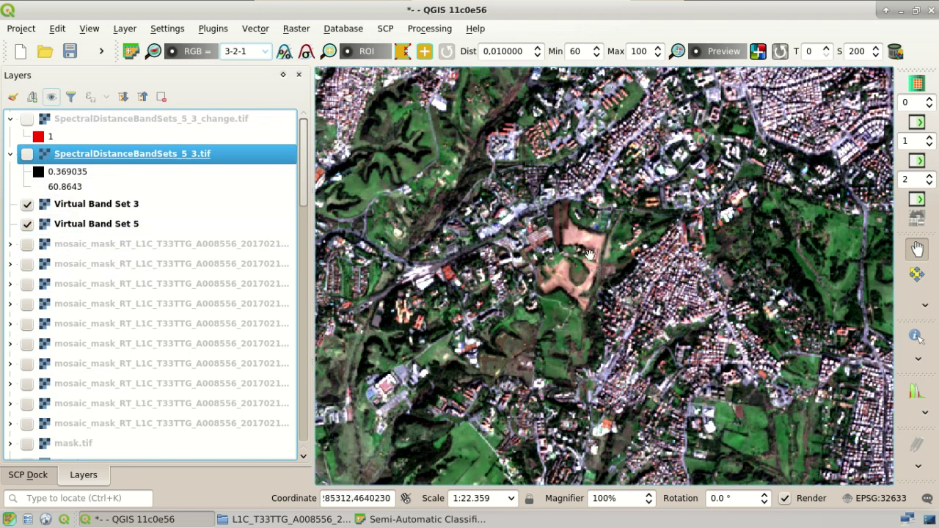
Step: Examine the same area with the change raster and the spectral distance raster displayed in turn
left_click(28, 122)
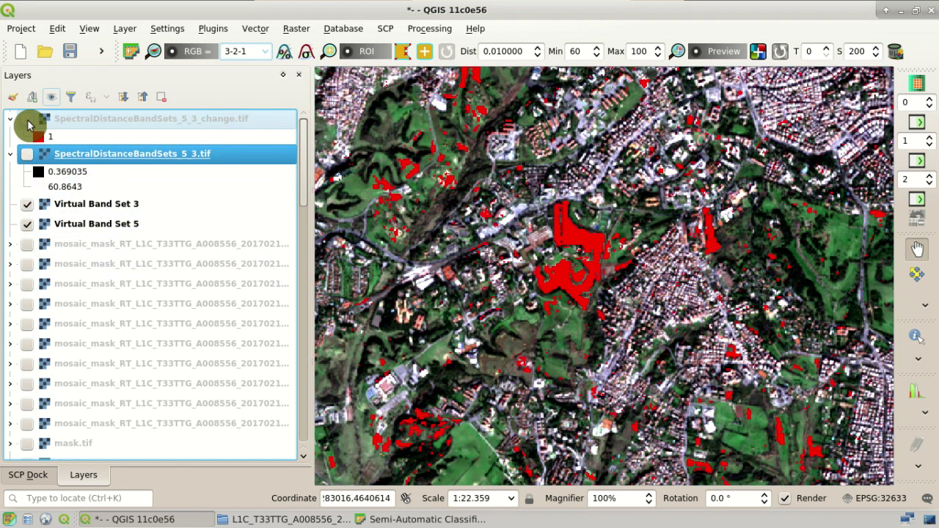
left_click(28, 155)
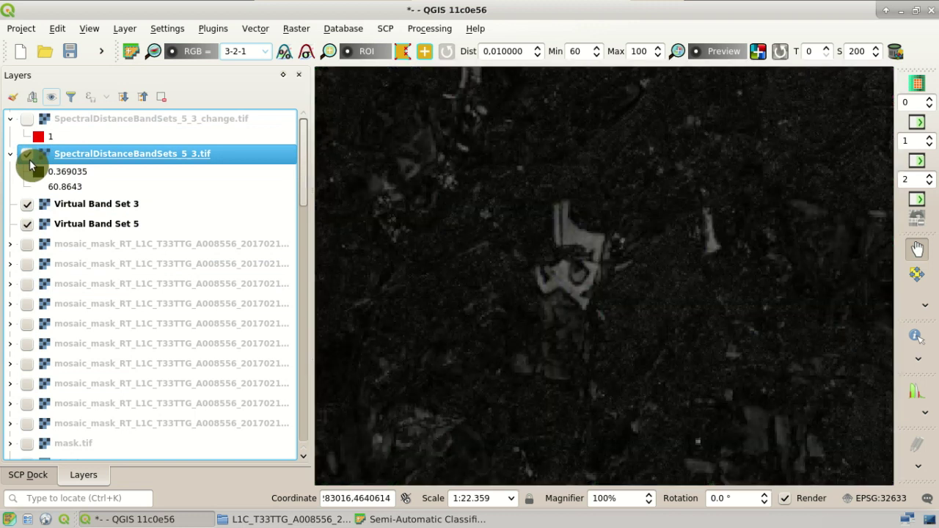
left_click(28, 155)
Step: Alternate Virtual Band Set 3 with Virtual Band Set 5 and show the change raster over Virtual Band Set 5
left_click(27, 205)
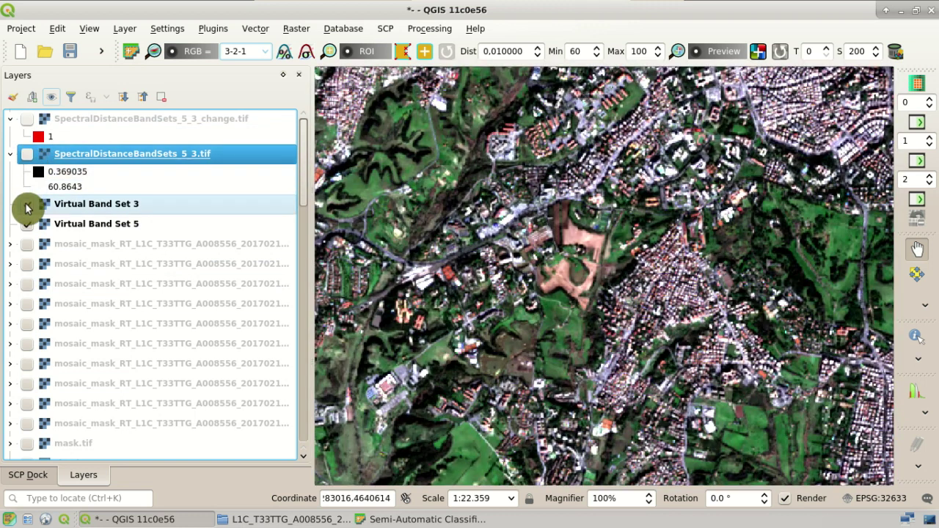
left_click(26, 205)
left_click(26, 205)
left_click(26, 205)
left_click(27, 118)
left_click(65, 160)
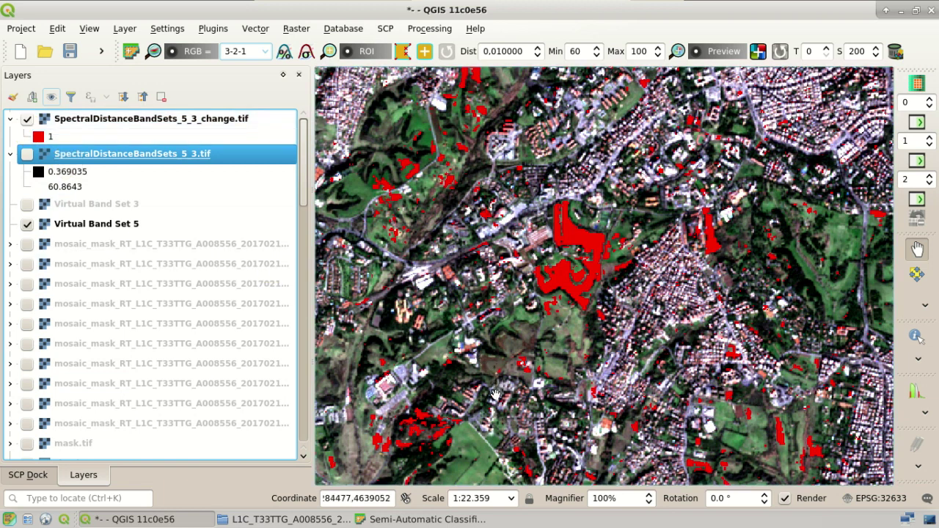
Step: Examine the changes farther south, hiding the change raster and displaying Virtual Band Set 3 over Virtual Band Set 5
left_click_drag(495, 395, 560, 218)
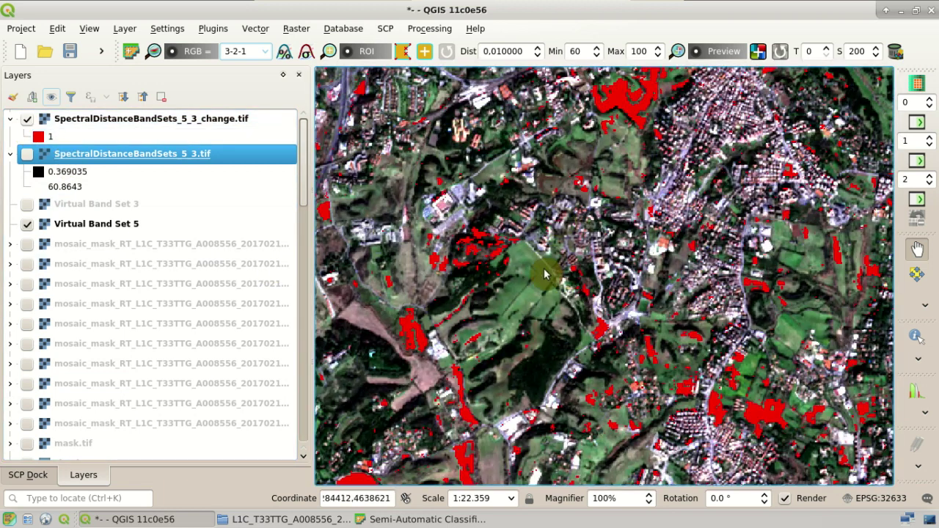
left_click_drag(544, 275, 540, 172)
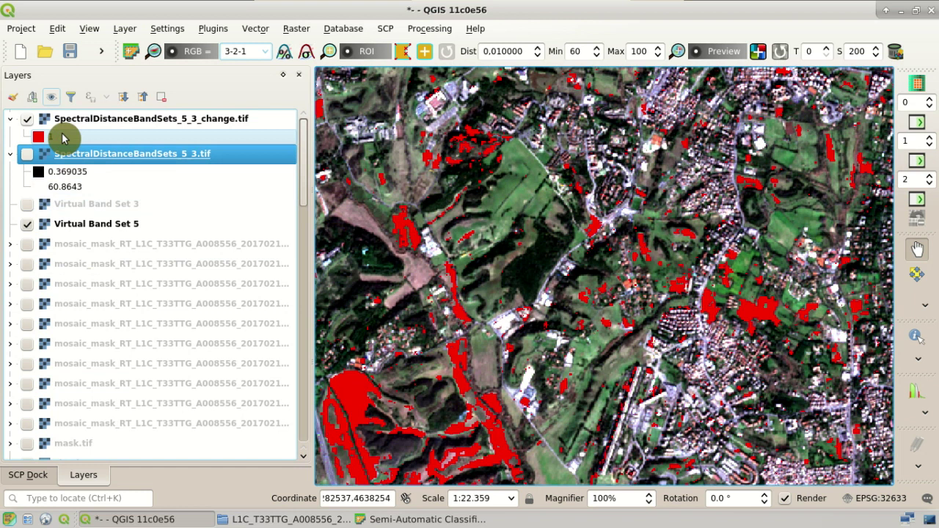
left_click(27, 119)
left_click(28, 205)
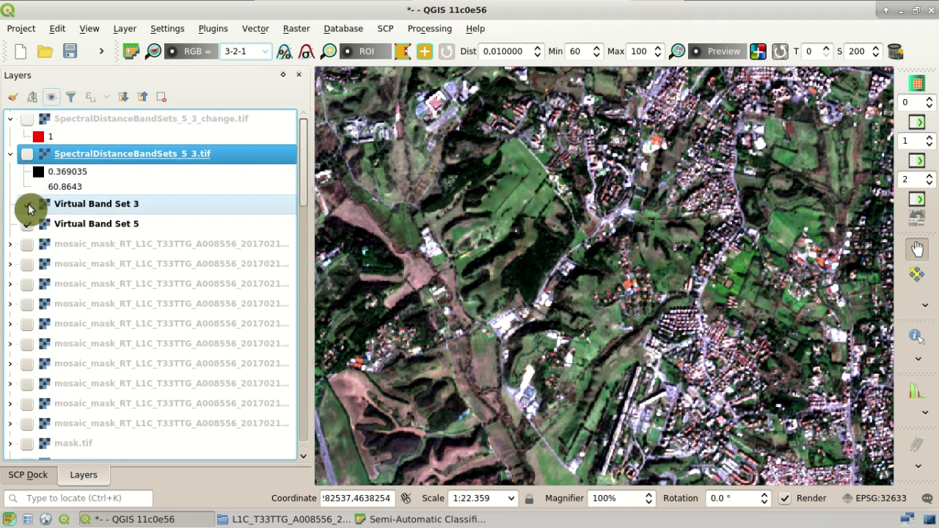
Step: Compare Virtual Band Set 3 with Virtual Band Set 5 over the fields and built-up area, and overlay the change raster
left_click(28, 205)
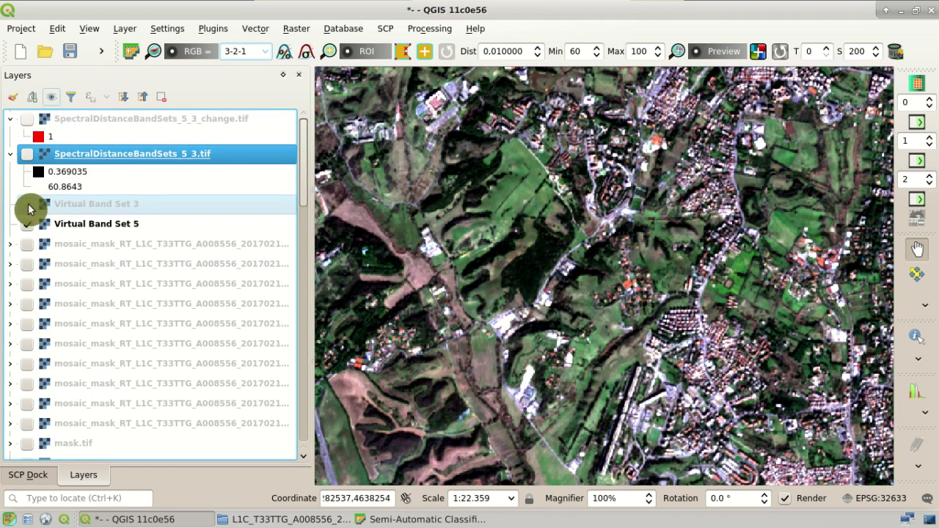
left_click(28, 205)
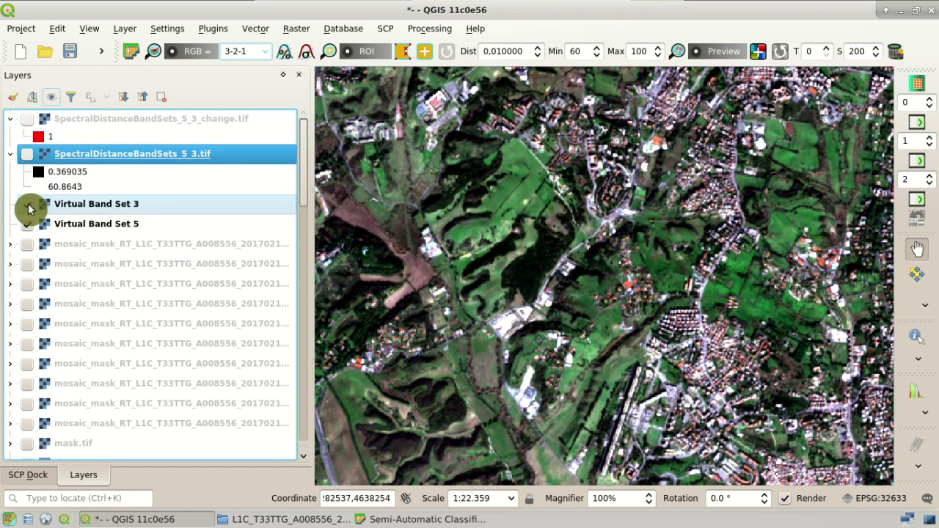
left_click(27, 119)
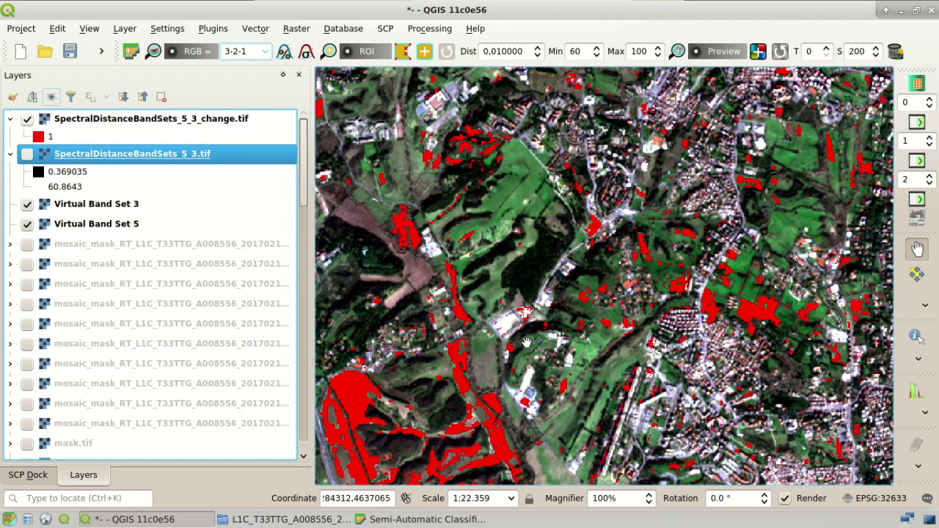
Step: Examine the changed strips around the white buildings more closely, hiding the change raster and alternating Virtual Band Set 3 with Virtual Band Set 5
scroll(525, 342, "up", 1)
left_click_drag(536, 372, 536, 320)
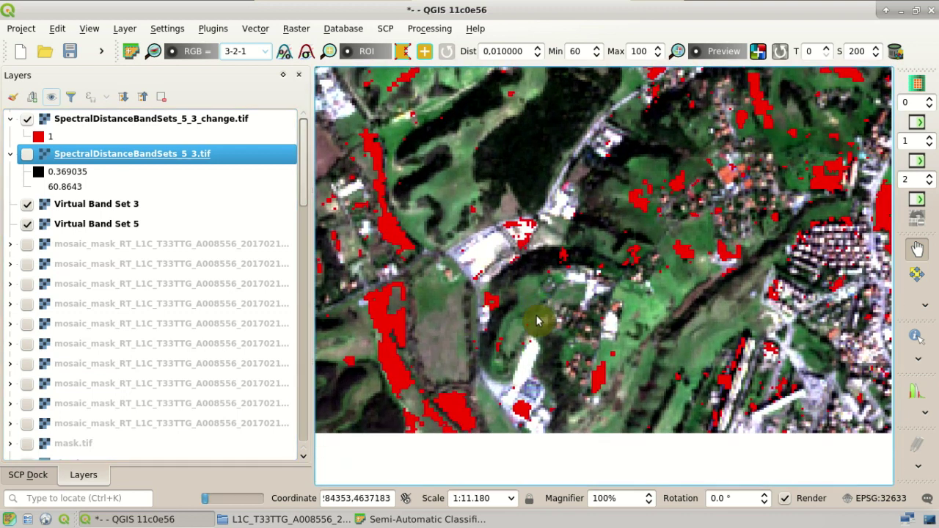
left_click(26, 119)
left_click(26, 205)
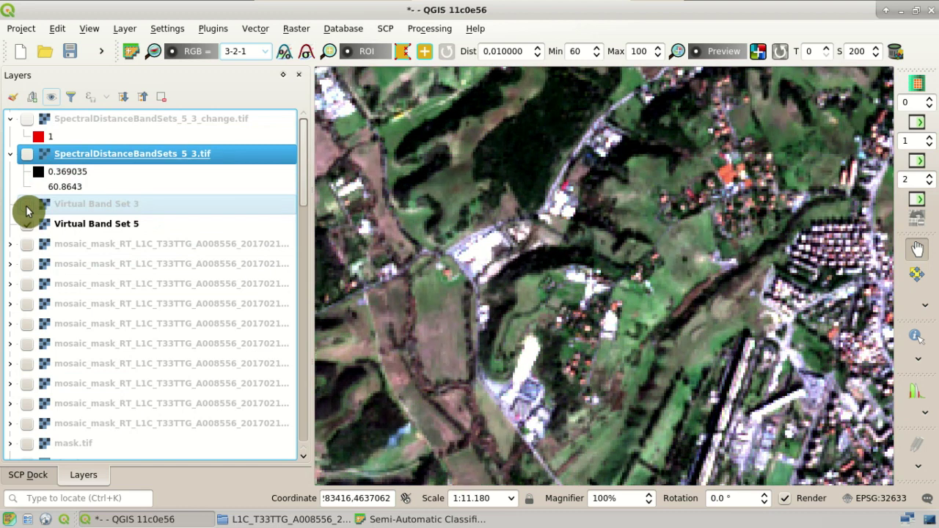
left_click(27, 208)
left_click(27, 209)
left_click(27, 208)
left_click(28, 121)
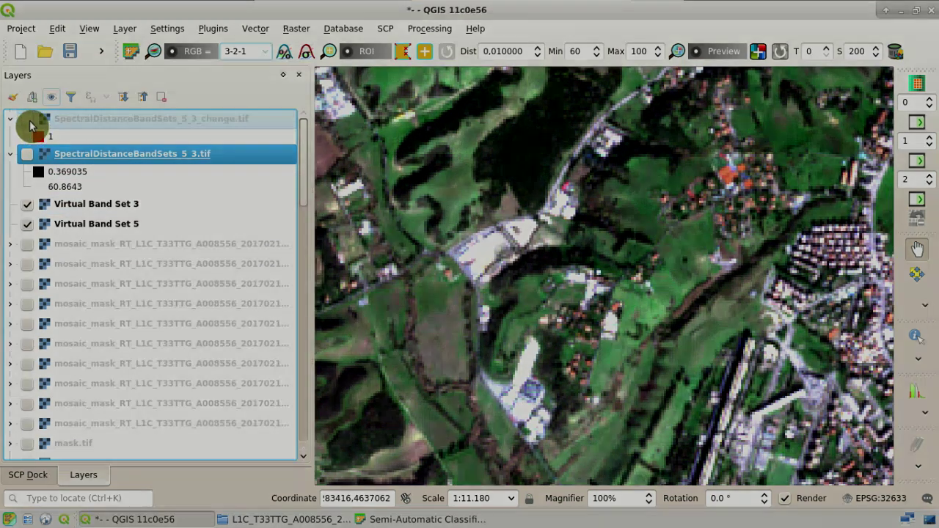